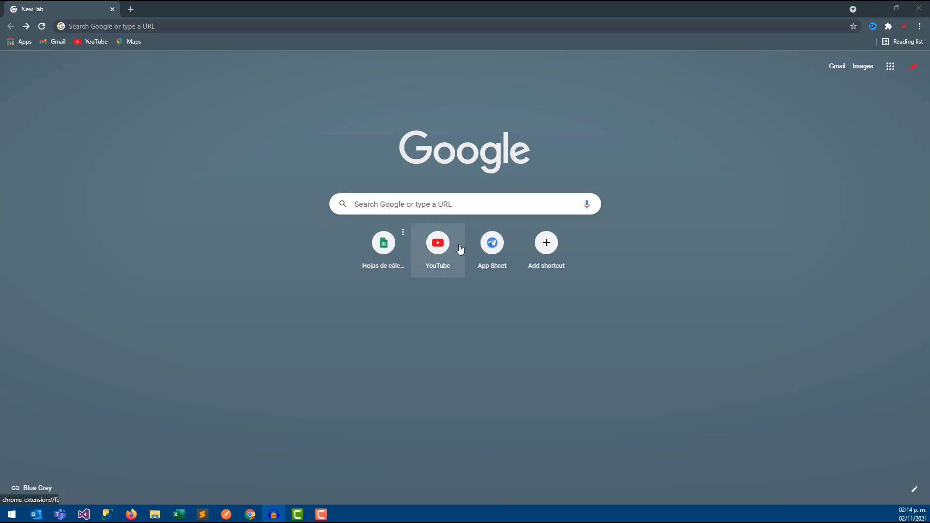
Open the DBSalmex spreadsheet, load the App Sheet site in a second browser tab and return to the spreadsheet.
left_click(383, 247)
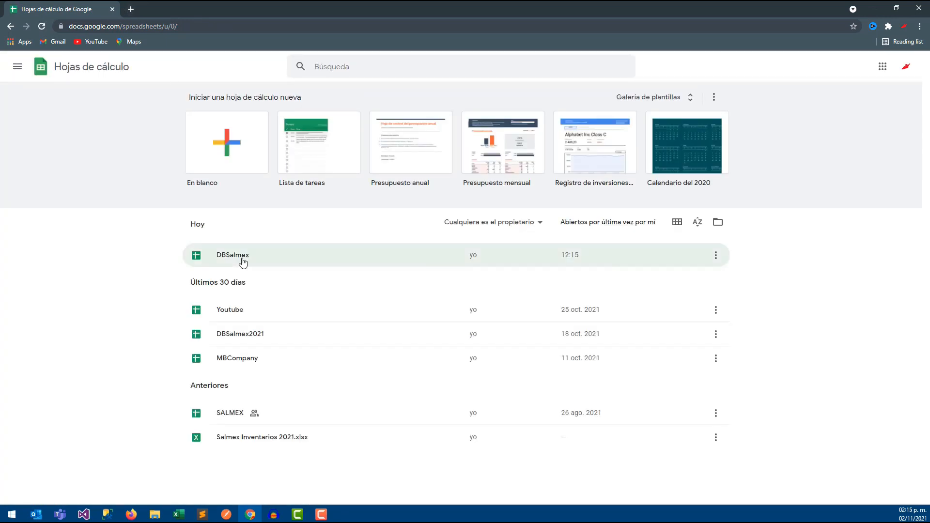
left_click(243, 262)
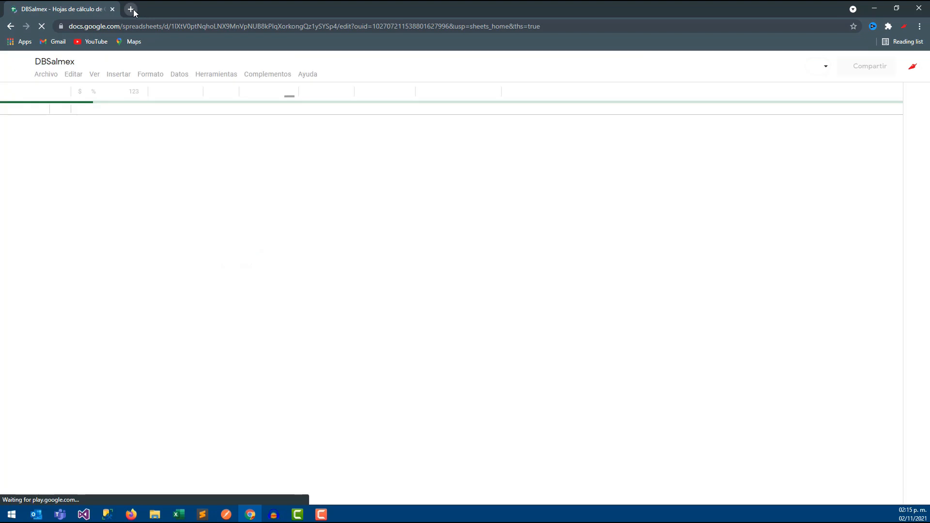
left_click(132, 10)
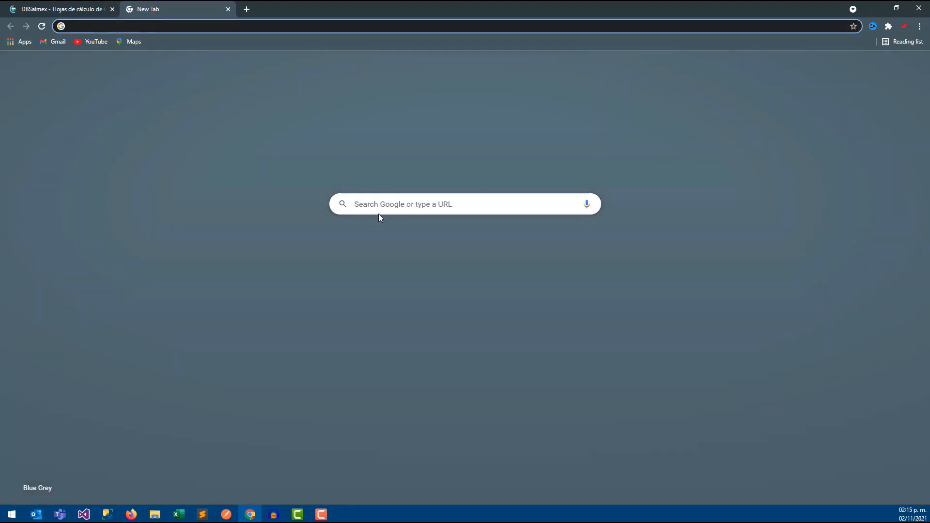
left_click(490, 255)
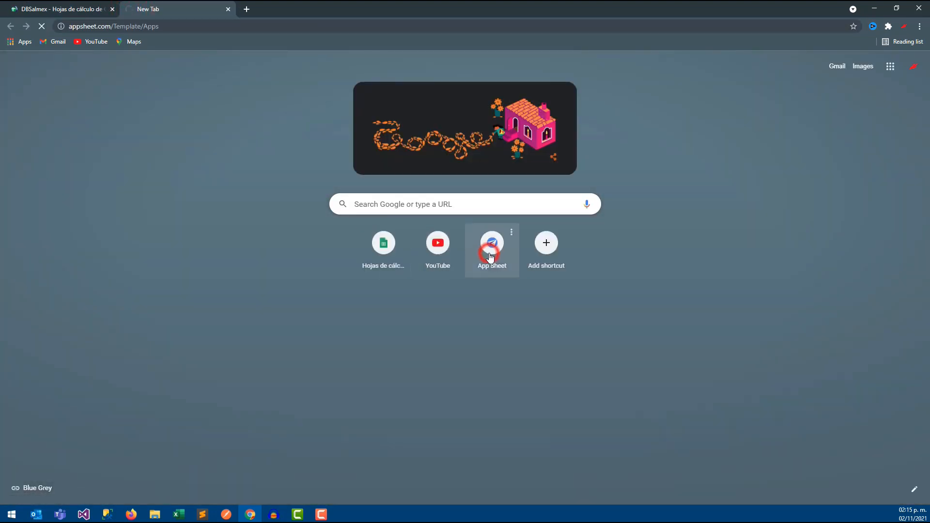
left_click(179, 515)
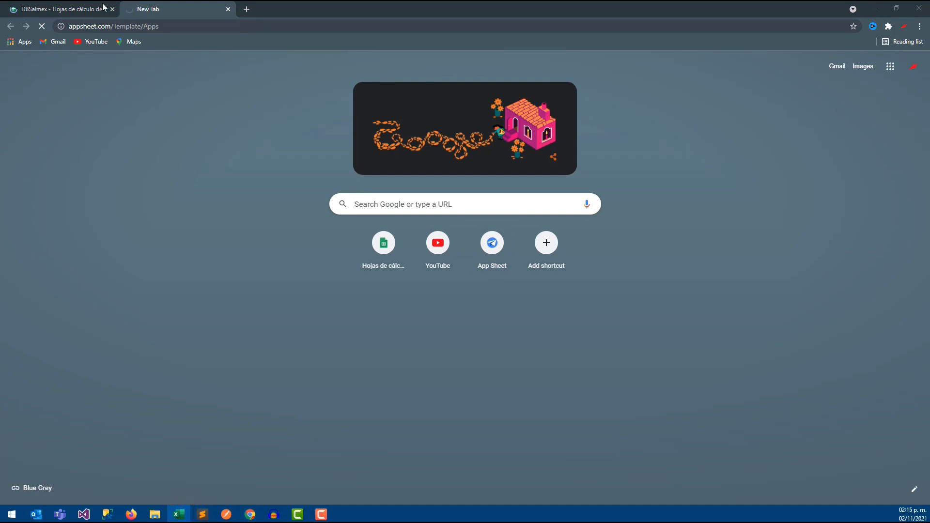
left_click(63, 7)
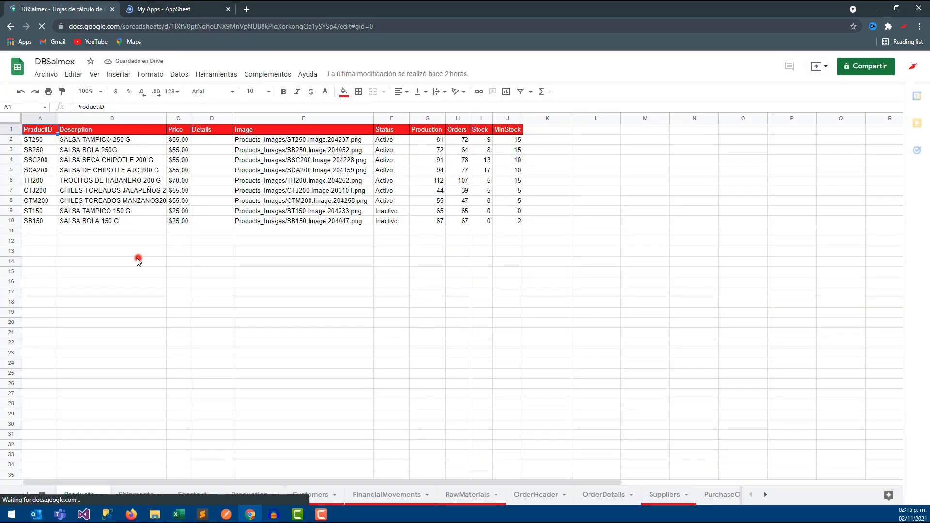
left_click(137, 261)
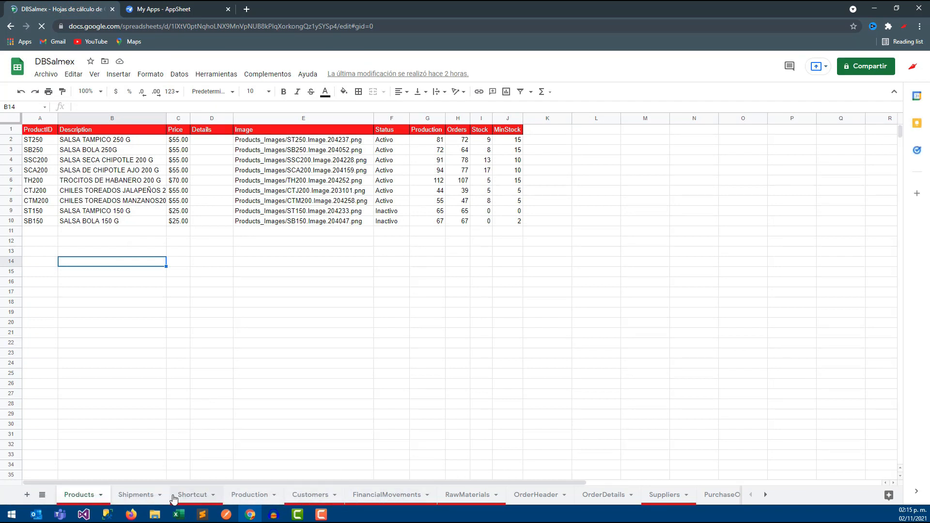
Move the Customers, Shortcut, FinancialMovements, RawMaterials and Suppliers sheets, in that order, between Products and Shipments.
left_click(116, 497)
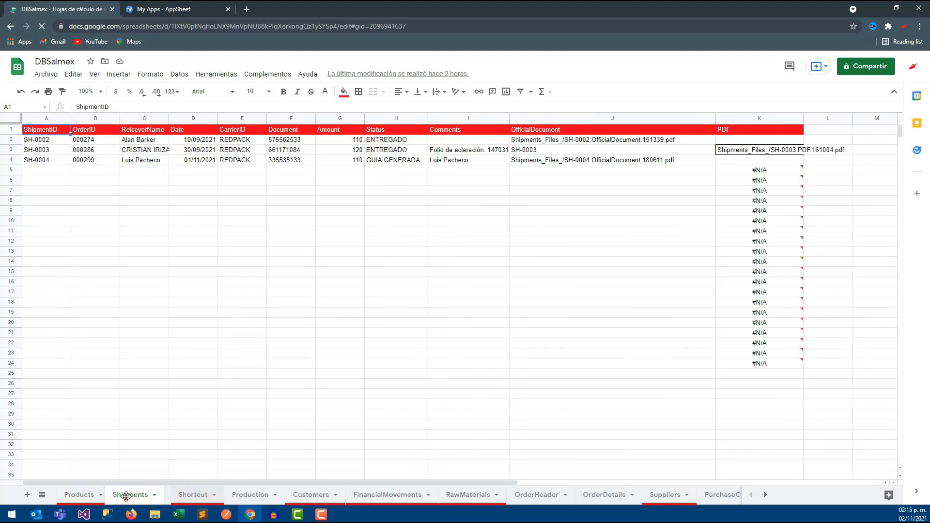
left_click_drag(318, 495, 133, 496)
left_click_drag(248, 494, 193, 495)
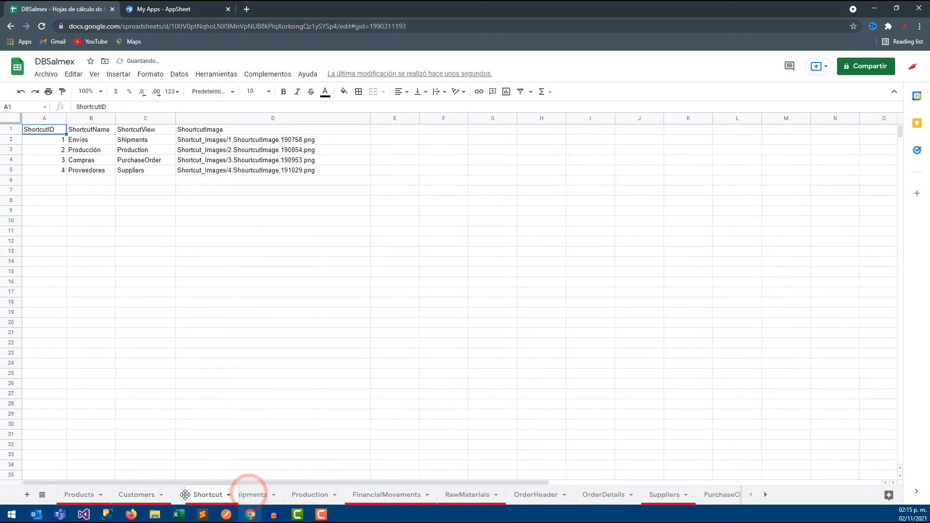
left_click_drag(370, 494, 248, 497)
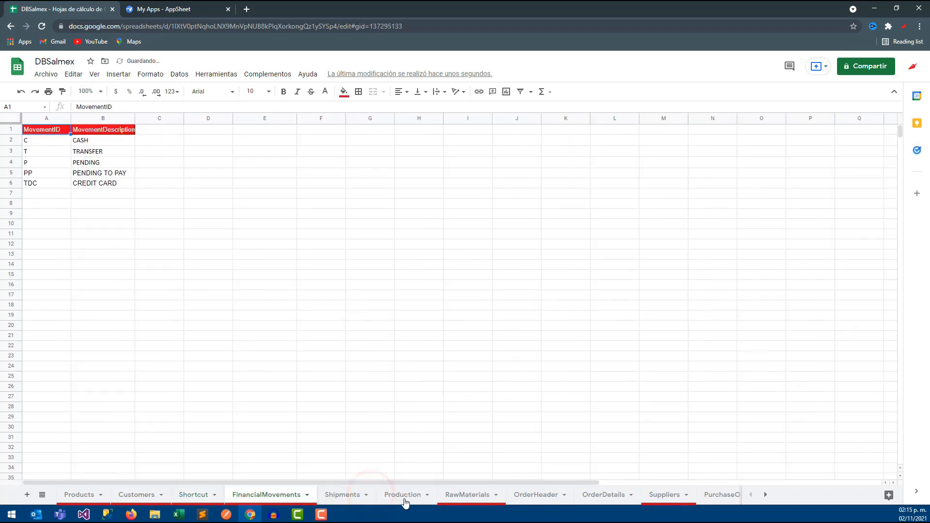
left_click_drag(463, 495, 359, 501)
left_click_drag(662, 495, 404, 496)
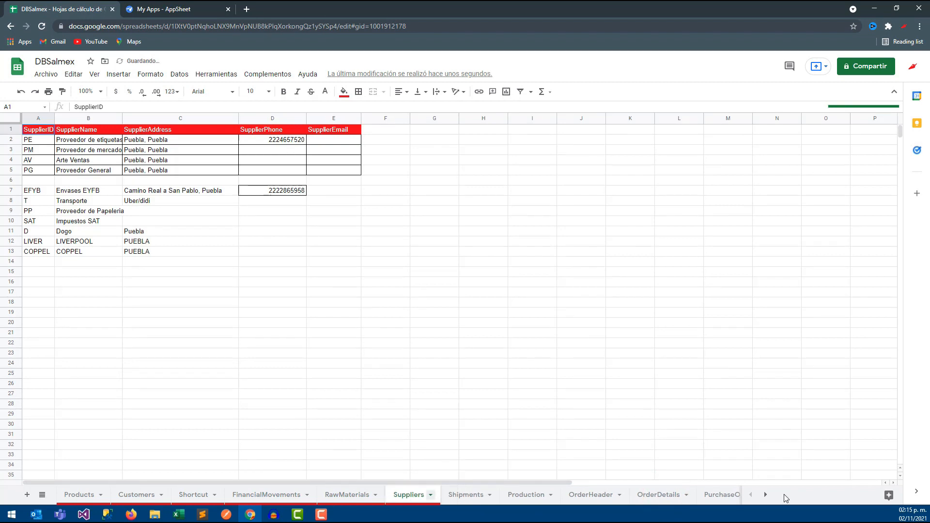
left_click(766, 495)
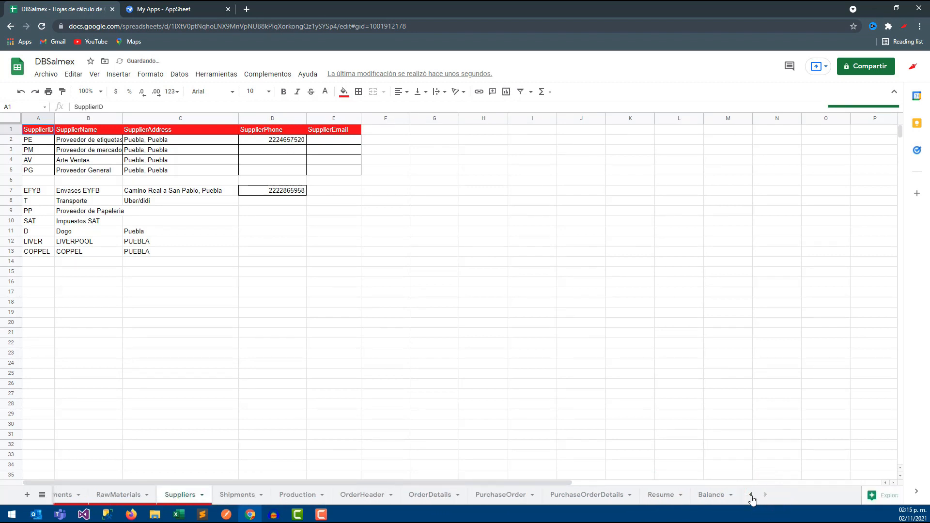
left_click(750, 495)
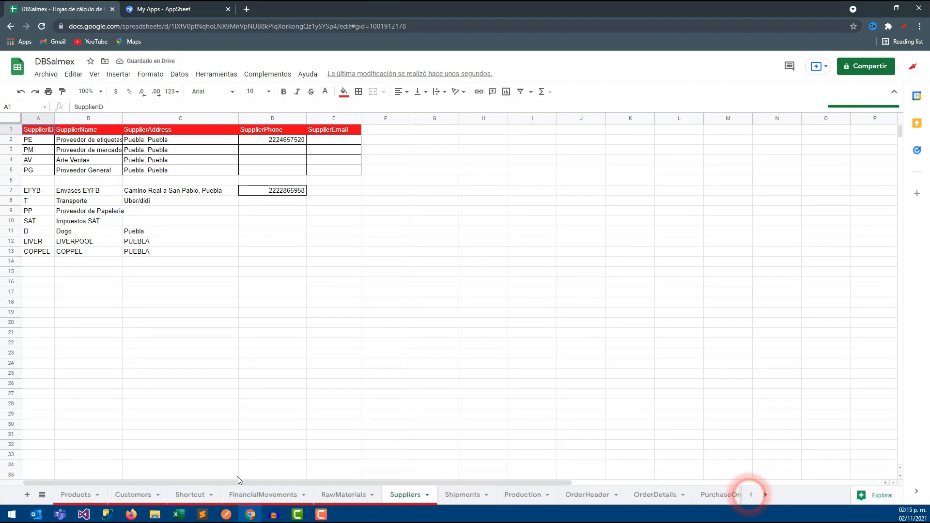
left_click(428, 424)
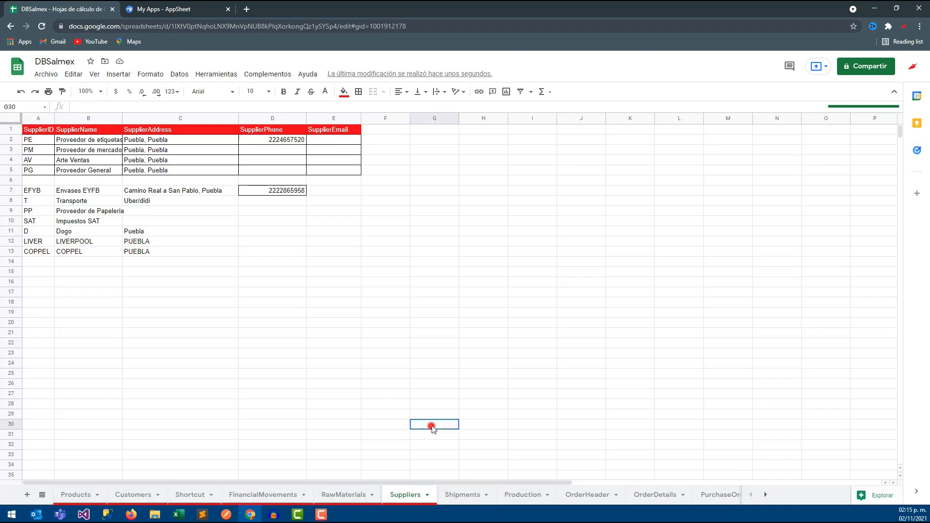
Add a new sheet named OrderHeaderReport and place it between Suppliers and Shipments.
left_click(76, 494)
left_click(145, 406)
left_click(27, 495)
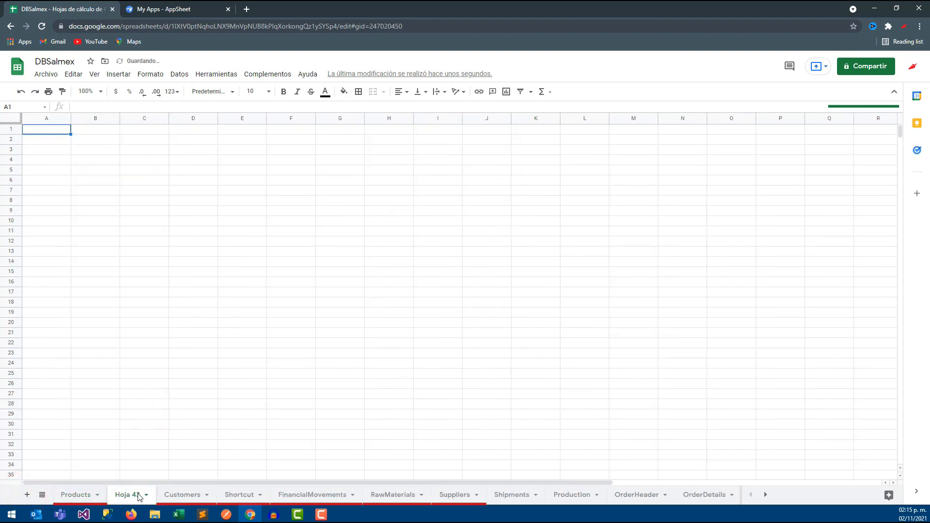
right_click(127, 499)
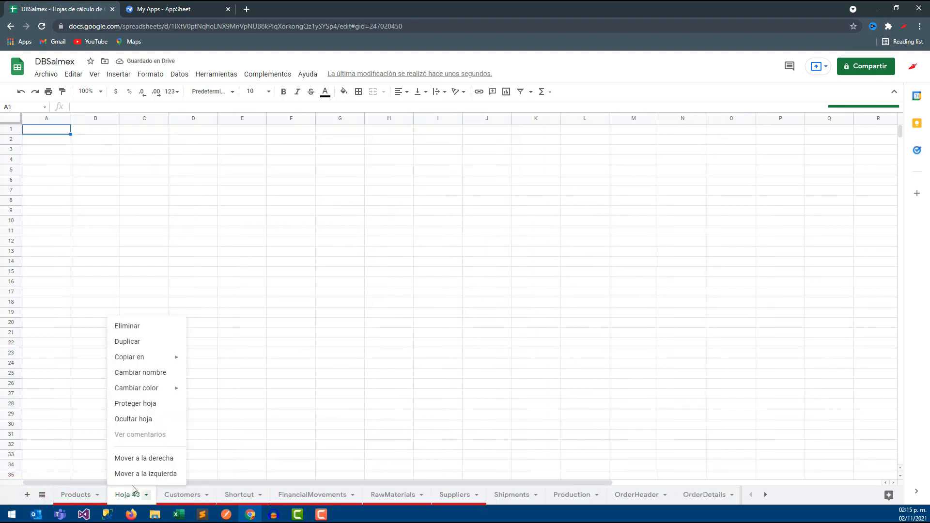
left_click(140, 374)
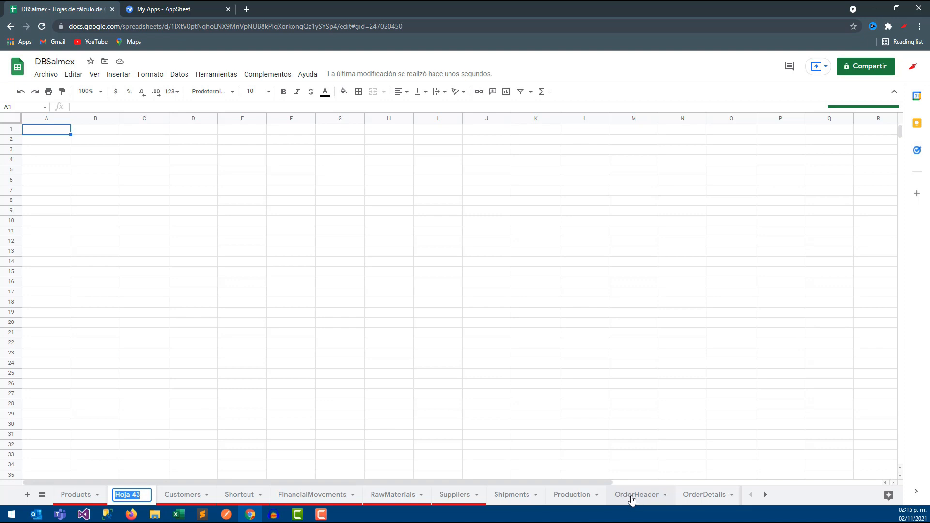
type("OrderHeaderReport")
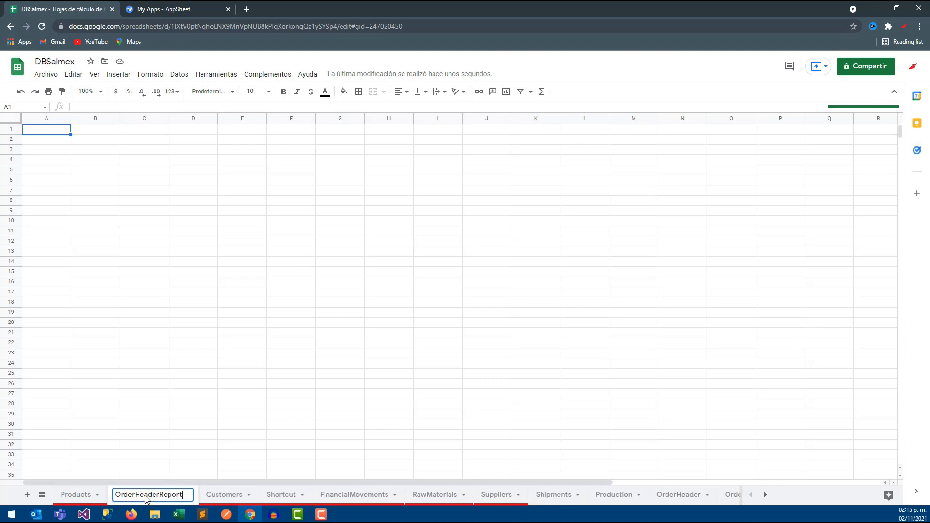
left_click(172, 444)
left_click(175, 464)
left_click(161, 494)
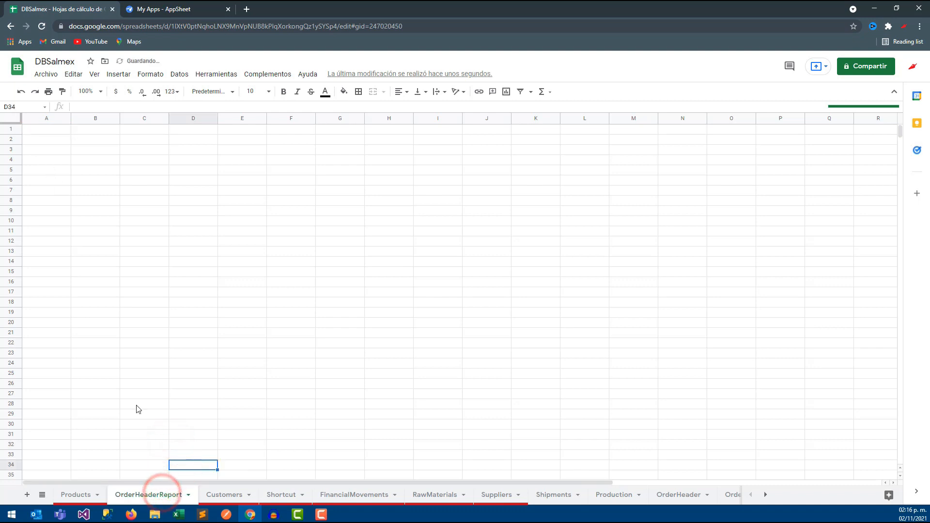
left_click_drag(135, 500, 501, 503)
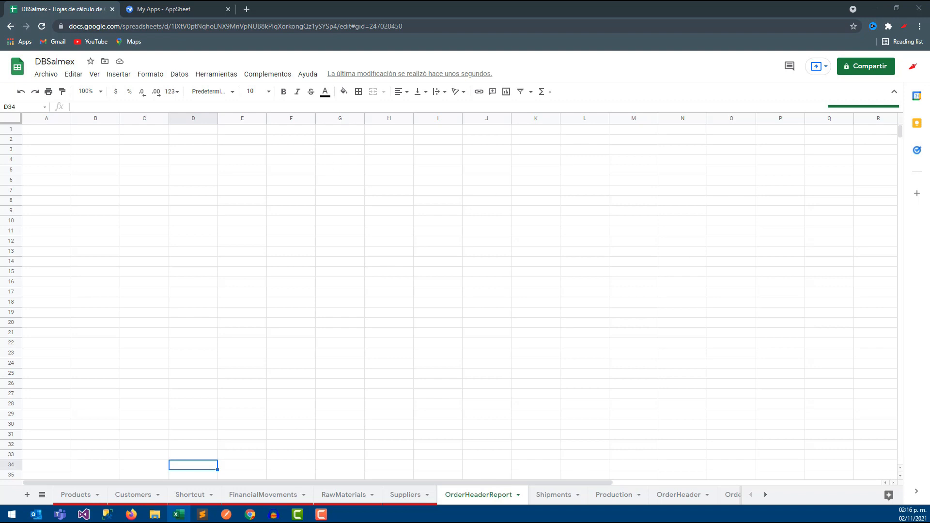
Enter the column headers ReportID, FromDate and ToDate in cells A1 to C1 of the OrderHeaderReport sheet.
left_click(62, 128)
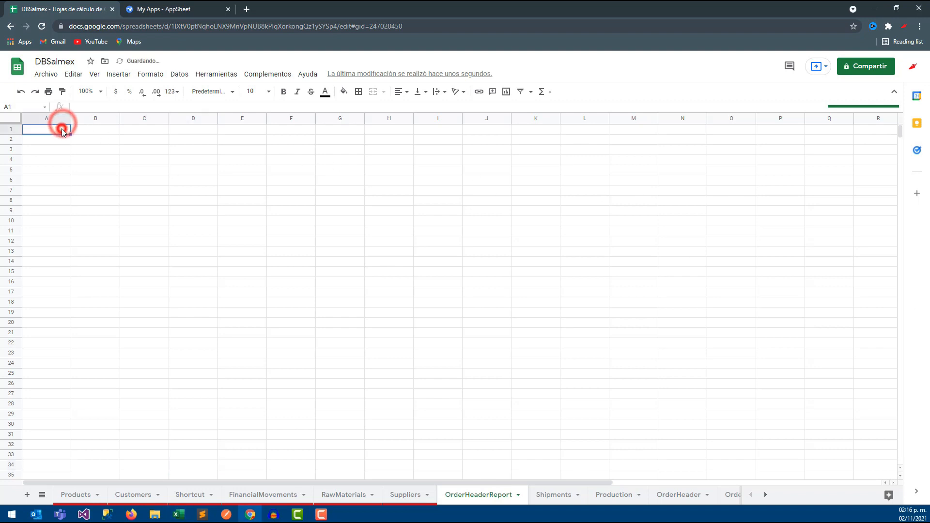
type("ReportID")
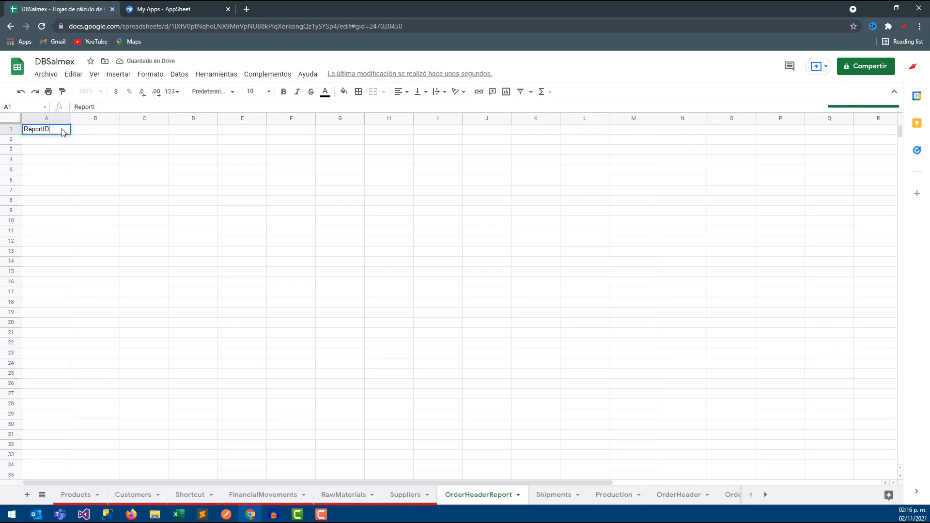
key("Tab")
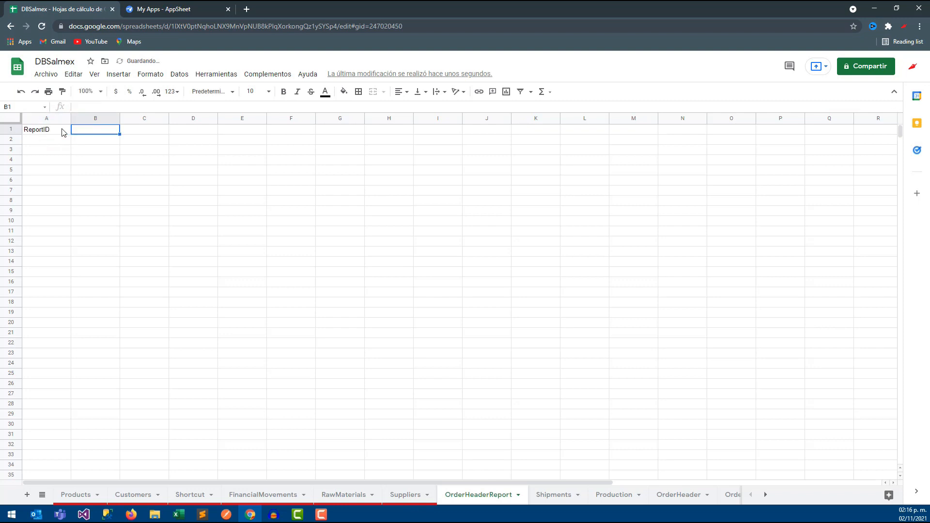
type("Fro")
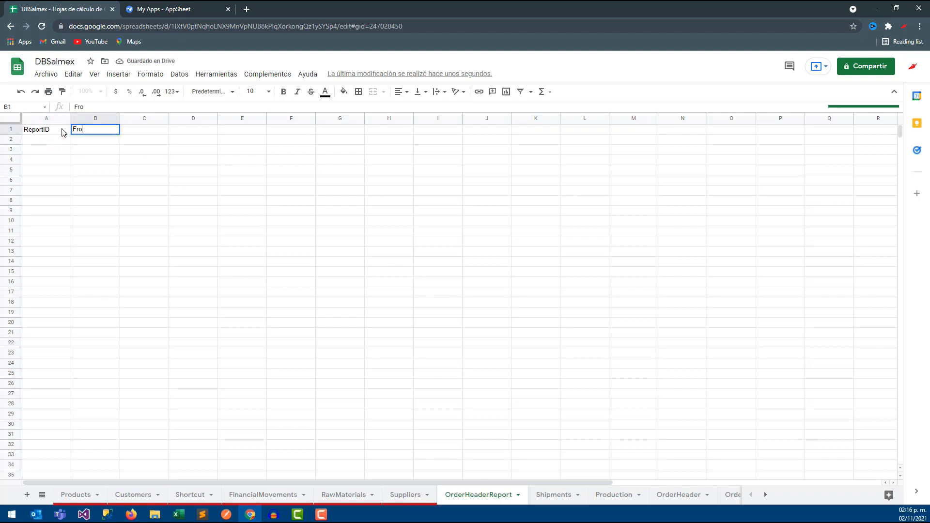
type("mDate")
key("Tab")
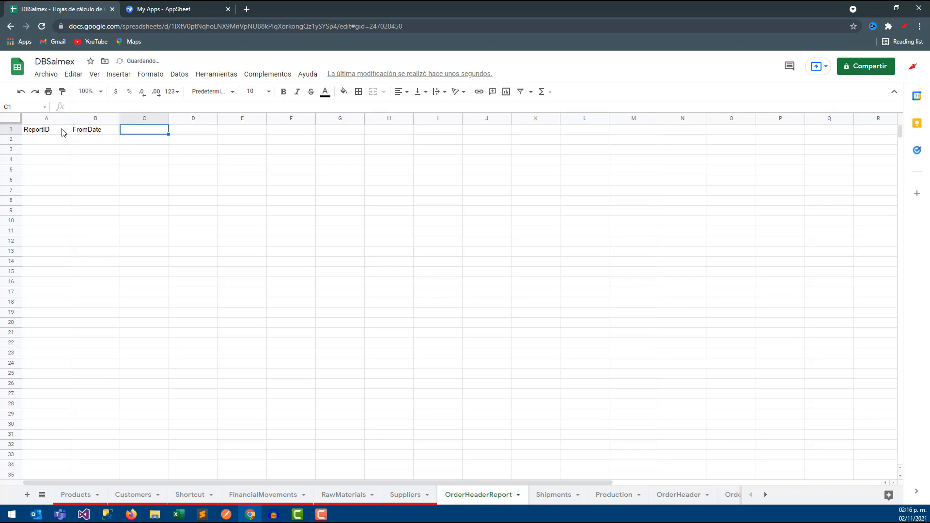
type("T")
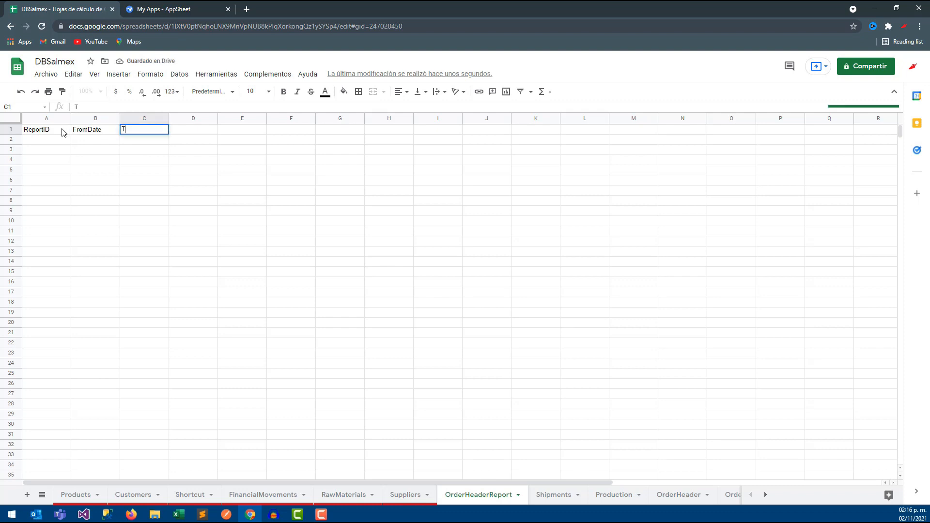
type("oDate")
key("Left")
key("Right")
key("Left")
key("Right")
key("Right")
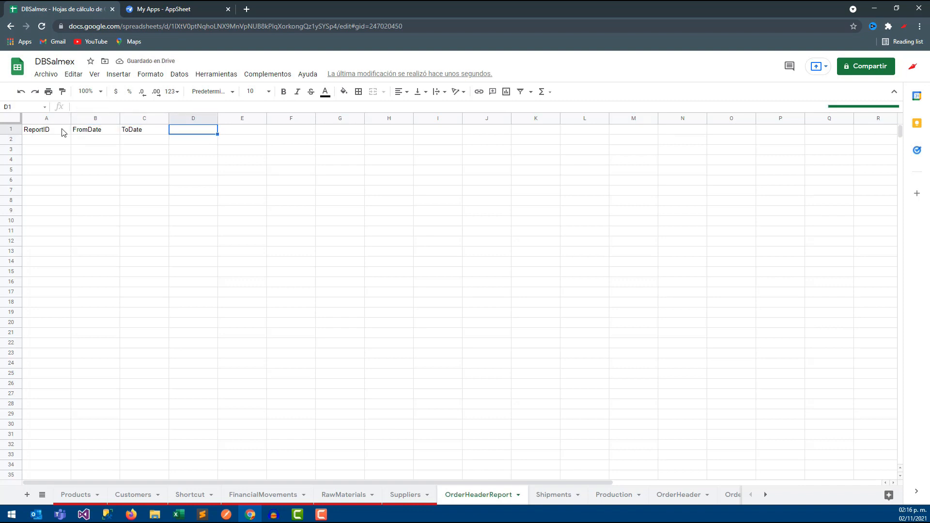
Complete the header row with ReportName in D1 and PDF in E1.
type("ReportName")
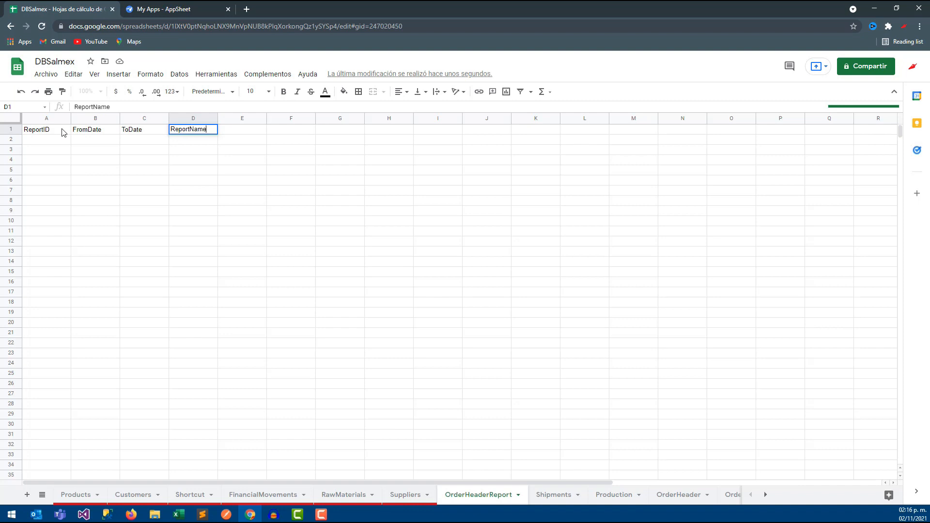
key("Tab")
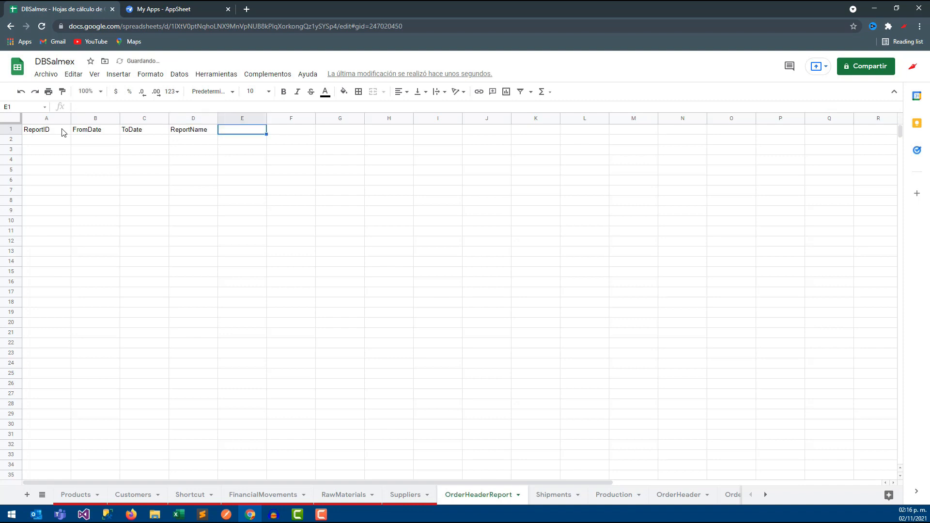
type("PDF")
key("Return")
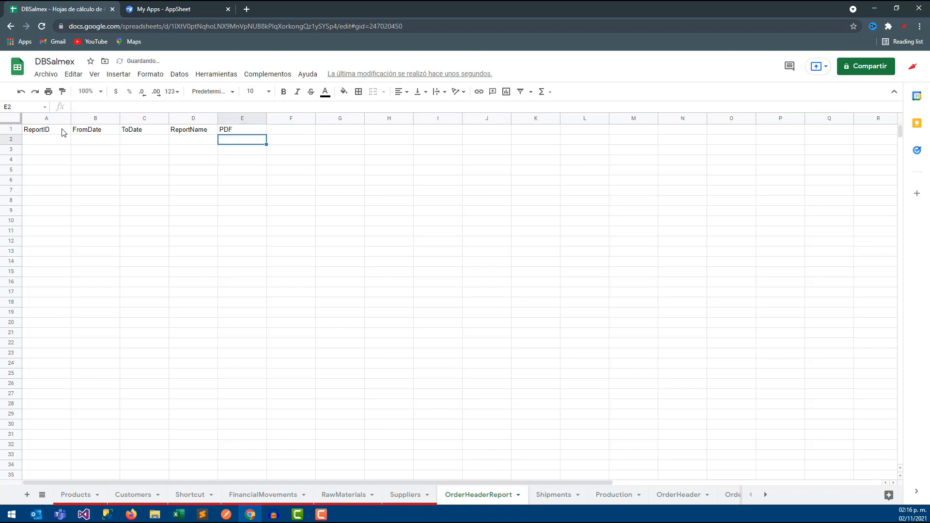
left_click(133, 160)
left_click_drag(61, 130, 244, 153)
left_click(226, 160)
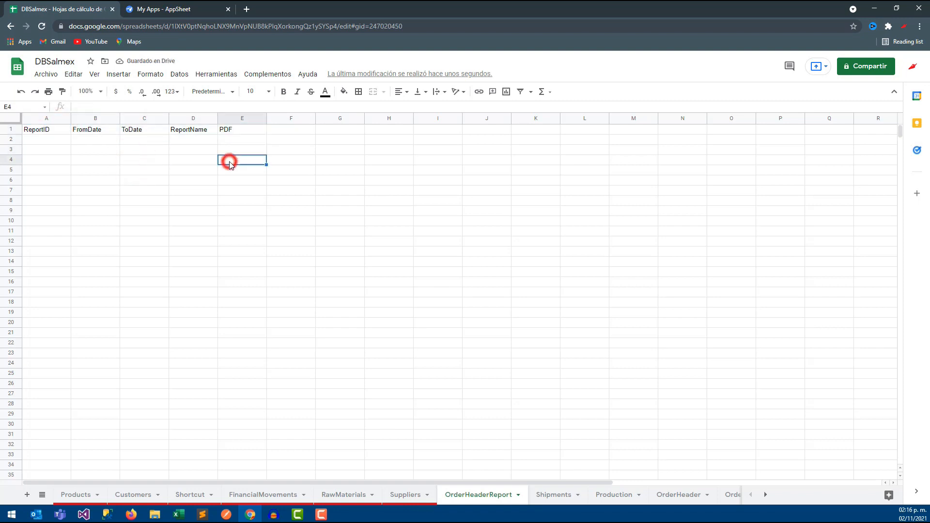
Switch to AppSheet, open the SALMEX App's data tables and add the suggested OrderHeaderReport table.
left_click(176, 8)
left_click(218, 422)
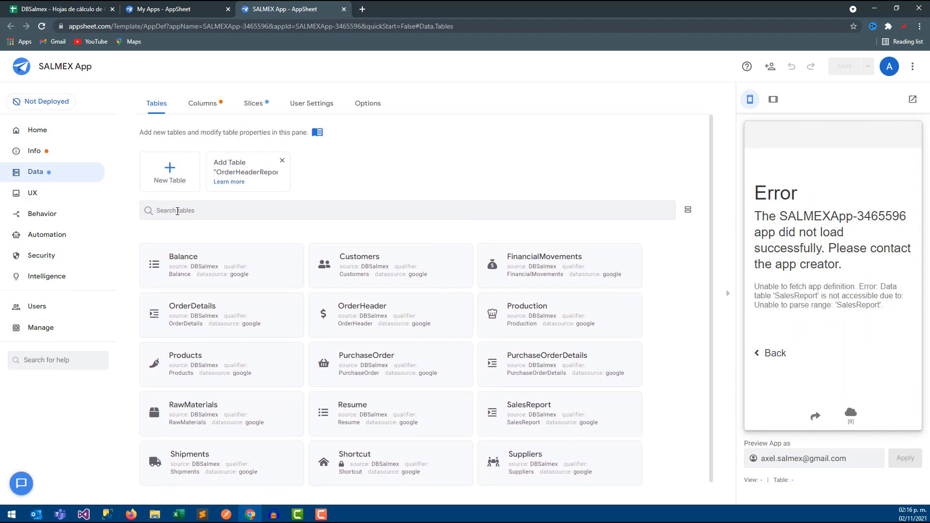
scroll(176, 208, "down", 1)
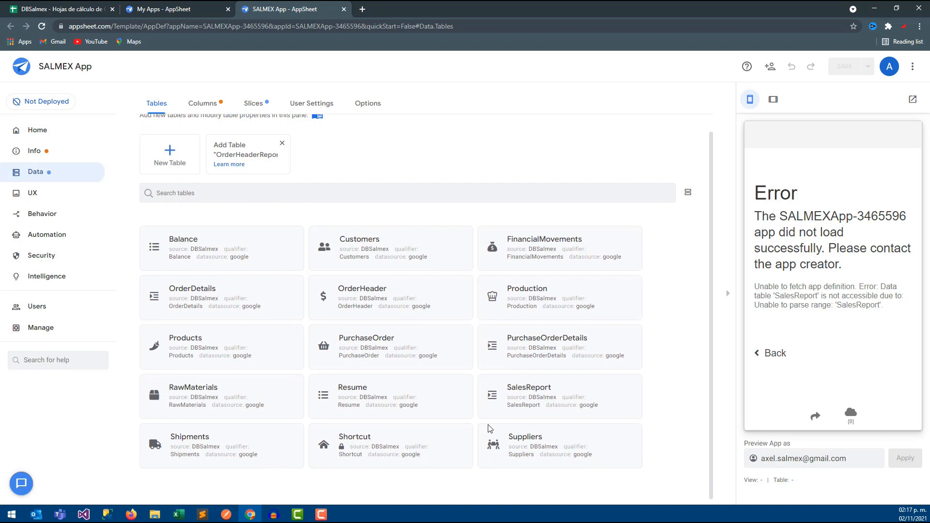
left_click(230, 157)
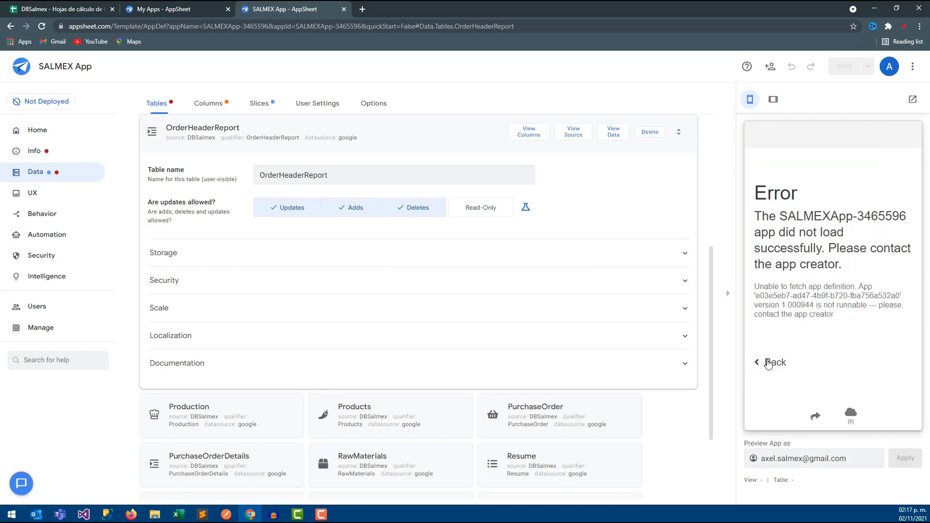
left_click(768, 365)
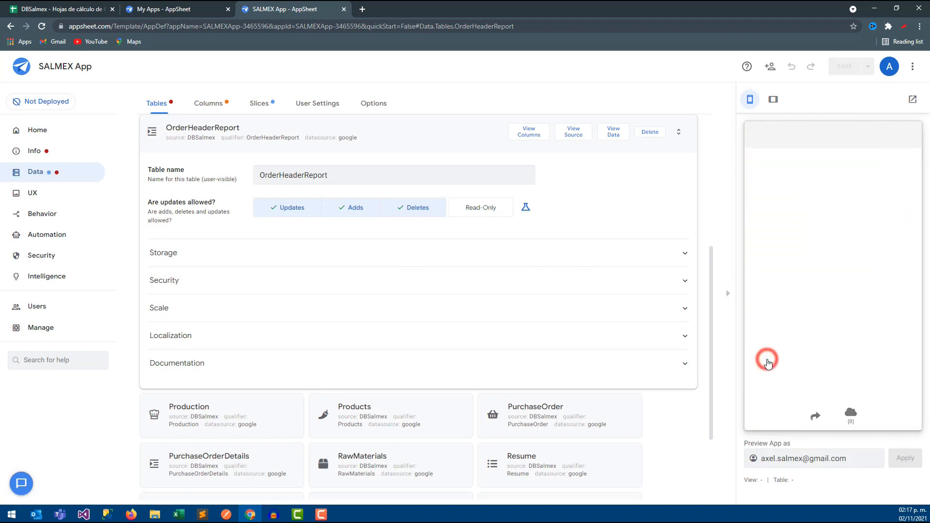
Review the app's errors and warnings, and look through the list of data tables.
left_click(15, 153)
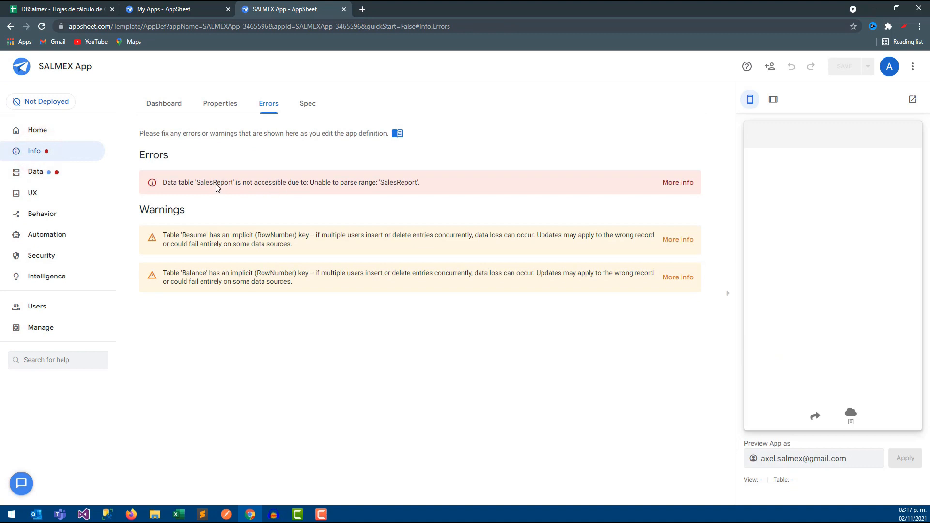
left_click(57, 174)
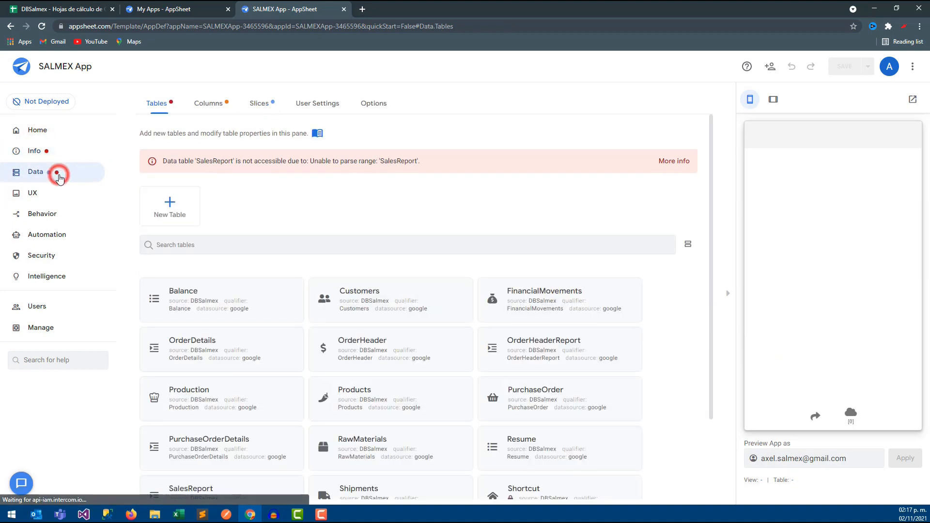
scroll(368, 263, "down", 2)
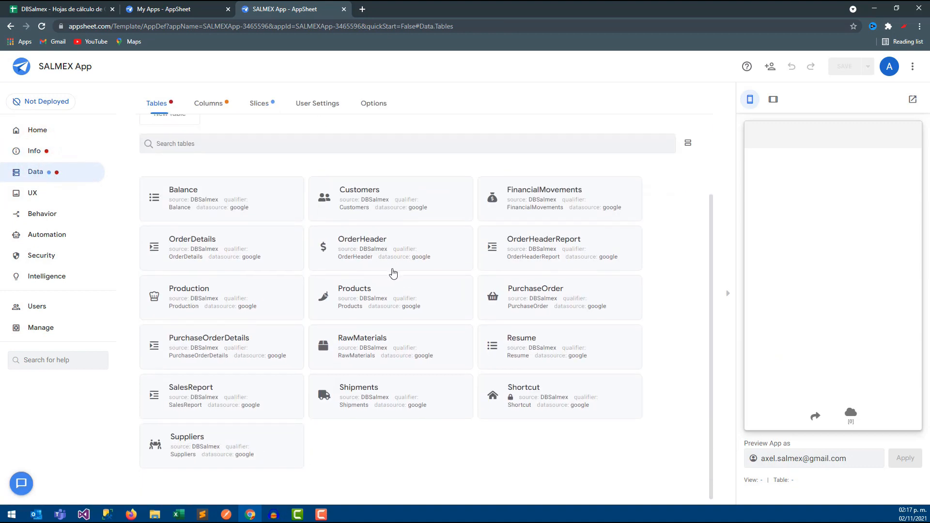
scroll(392, 274, "up", 2)
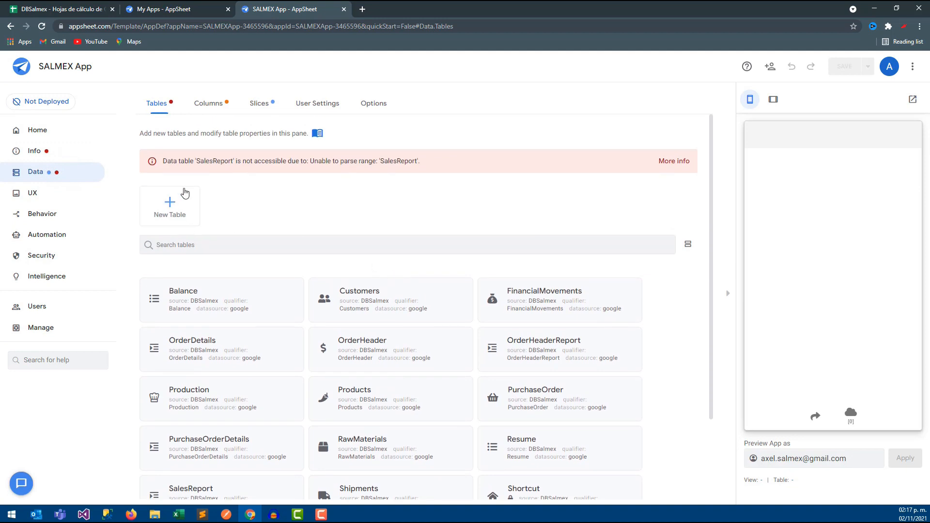
scroll(251, 264, "down", 2)
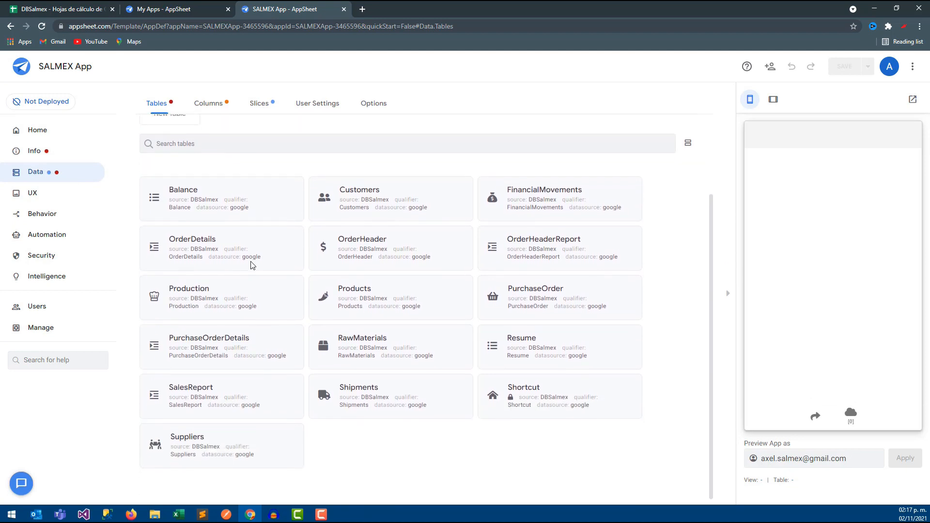
Inspect the expression that fills the PDF column in the OrderHeader table's PDF action, leaving it unedited.
left_click(44, 212)
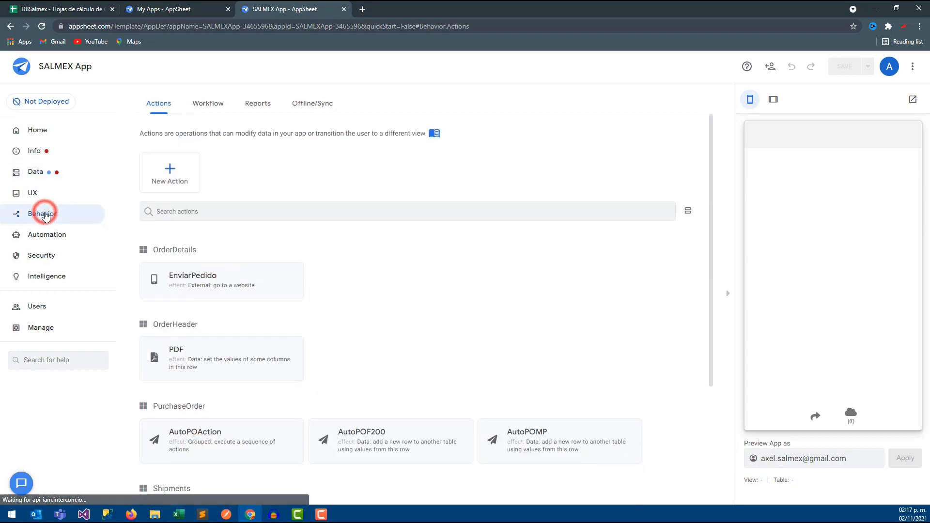
scroll(303, 261, "down", 2)
scroll(305, 263, "down", 1)
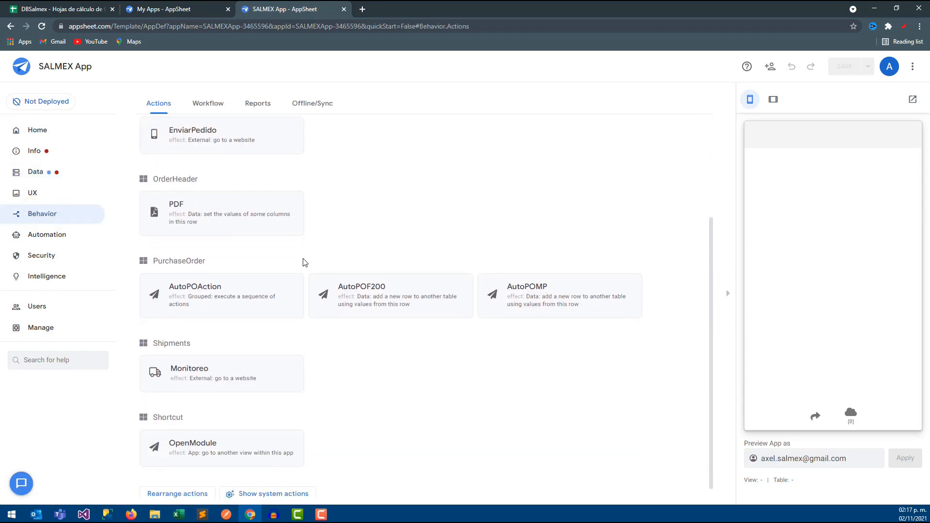
left_click(235, 219)
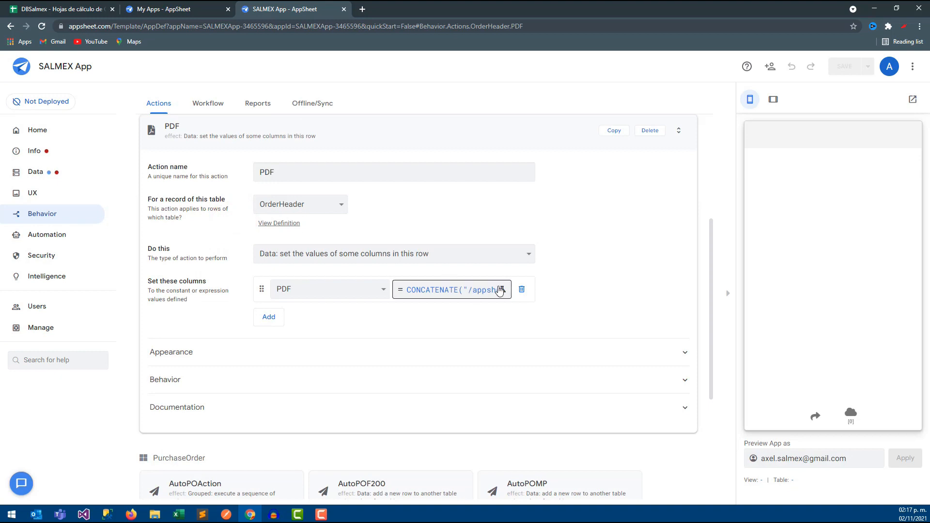
left_click(498, 290)
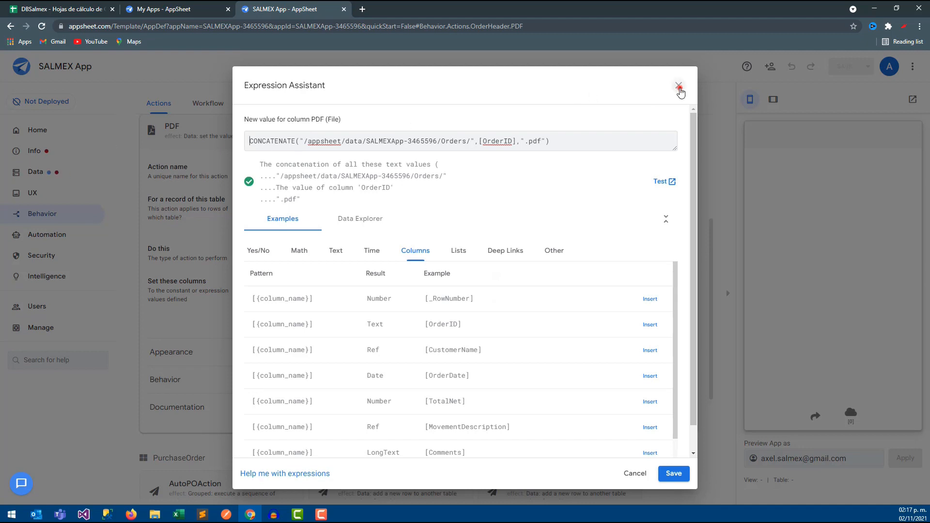
left_click(678, 86)
Delete the SalesReport table from the app's data.
left_click(67, 182)
scroll(343, 263, "down", 2)
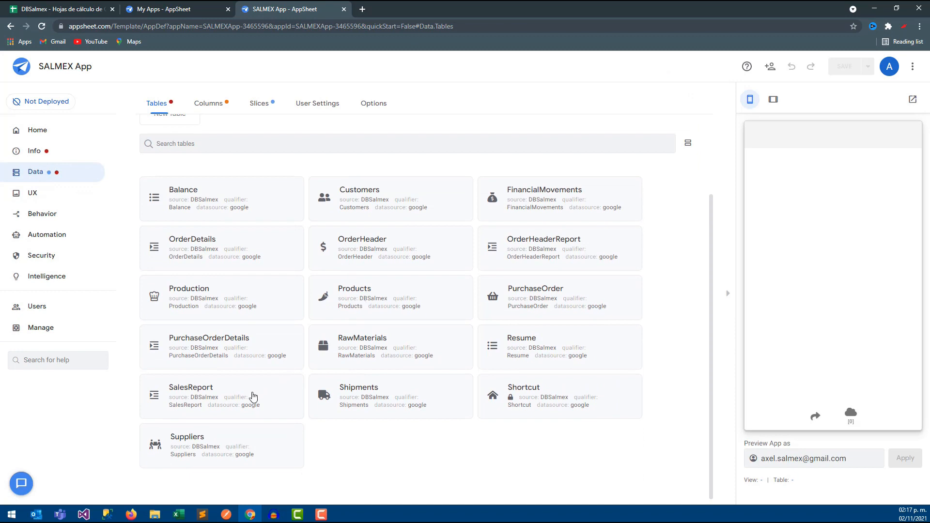
scroll(197, 223, "up", 1)
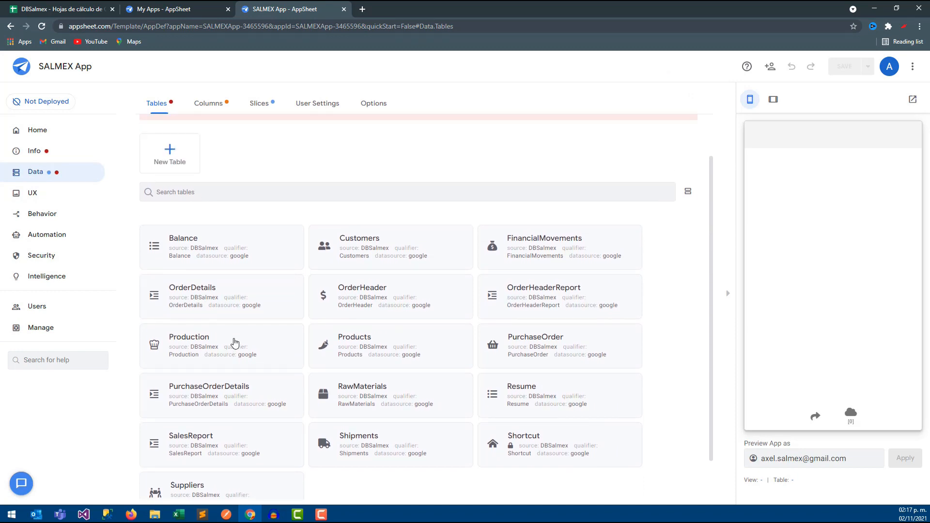
scroll(234, 342, "down", 1)
left_click(214, 386)
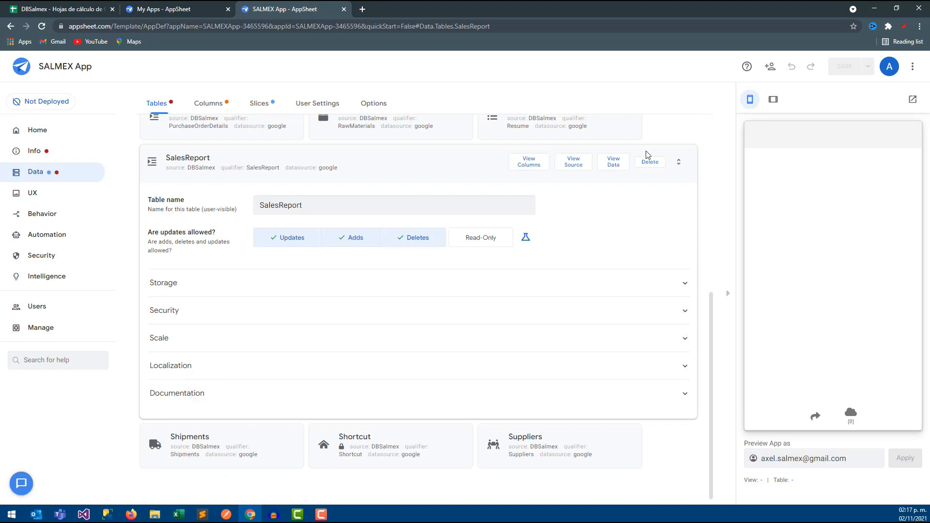
left_click(649, 165)
left_click(514, 251)
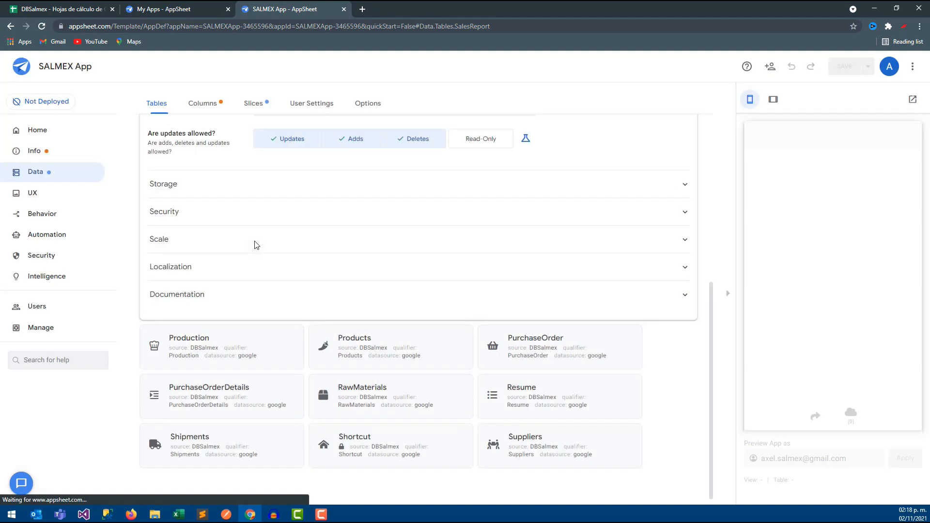
In the OrderHeaderReport table's columns, set the ReportName type to Text and the PDF type to File.
left_click(230, 258)
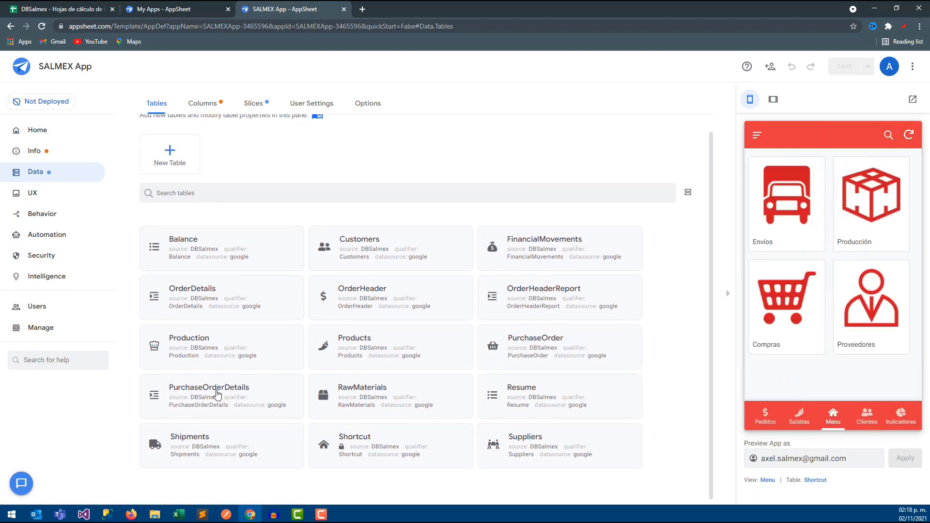
left_click(534, 291)
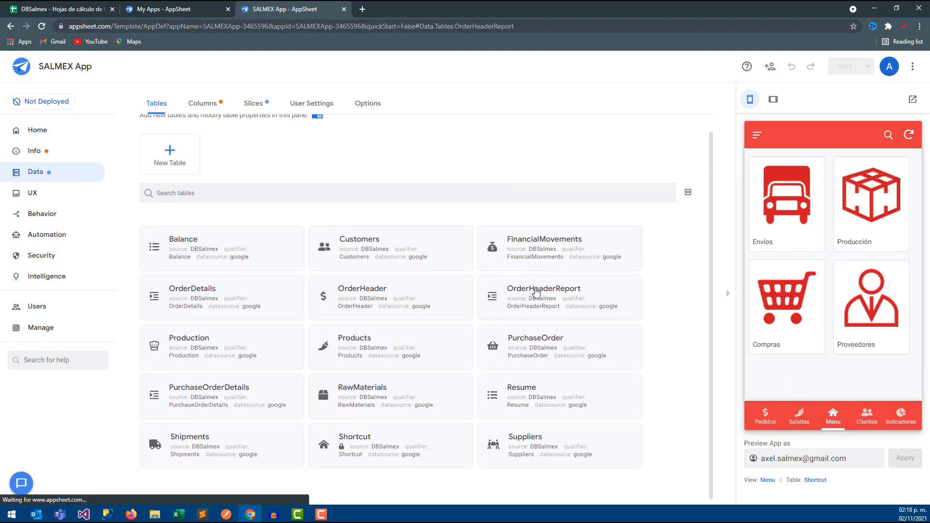
left_click(265, 171)
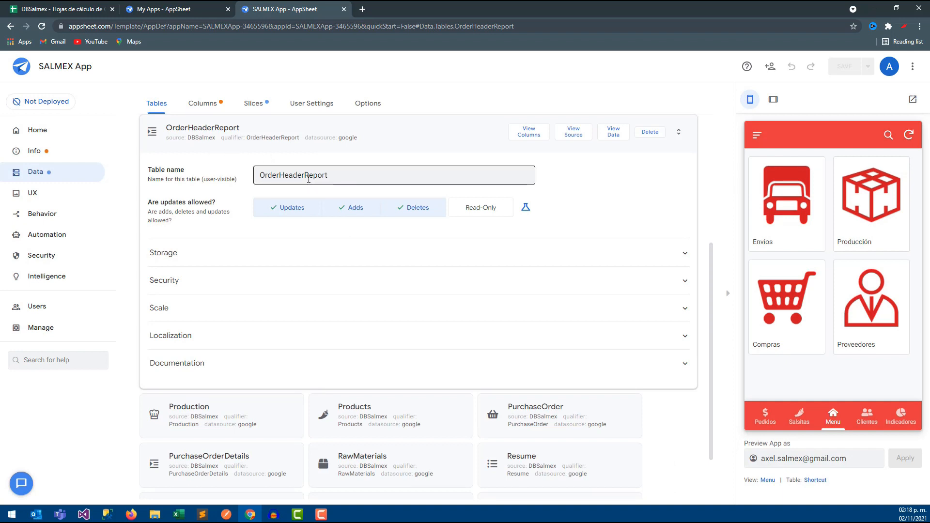
left_click(533, 135)
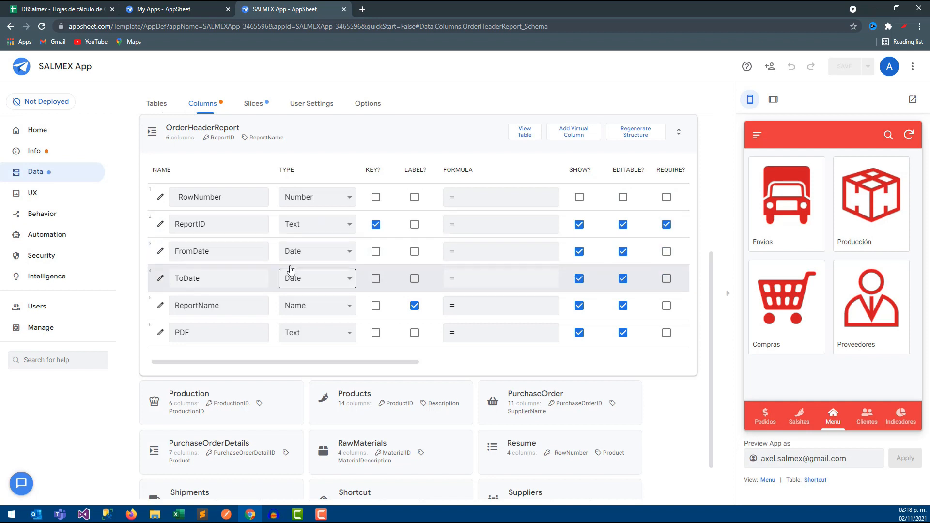
scroll(295, 266, "down", 1)
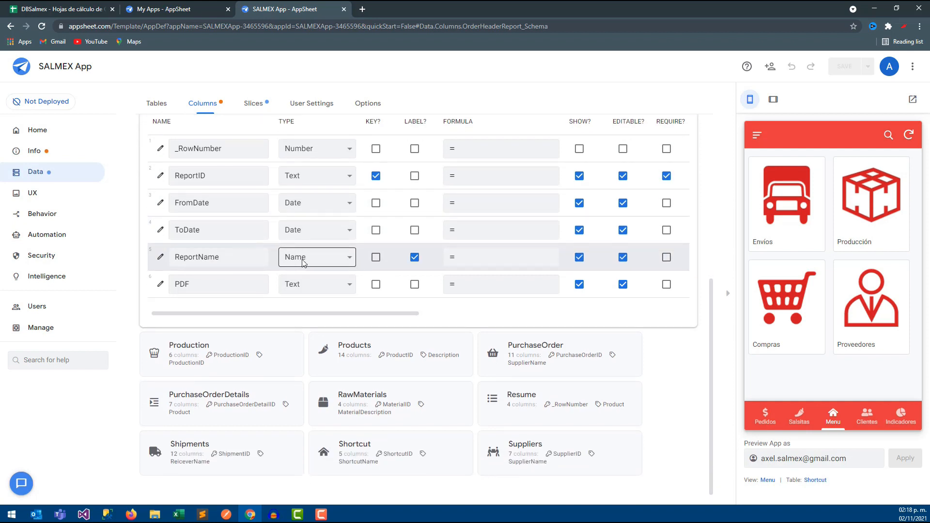
left_click(302, 262)
key("t")
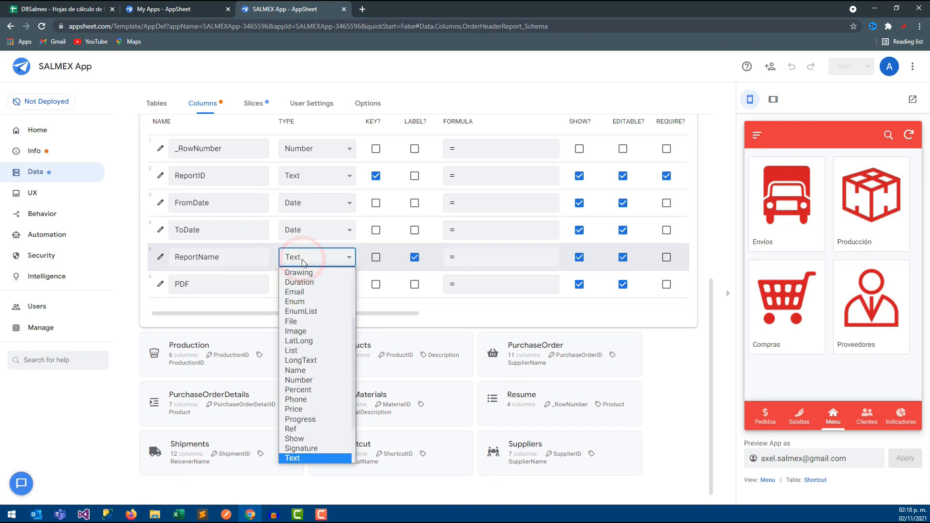
left_click(302, 457)
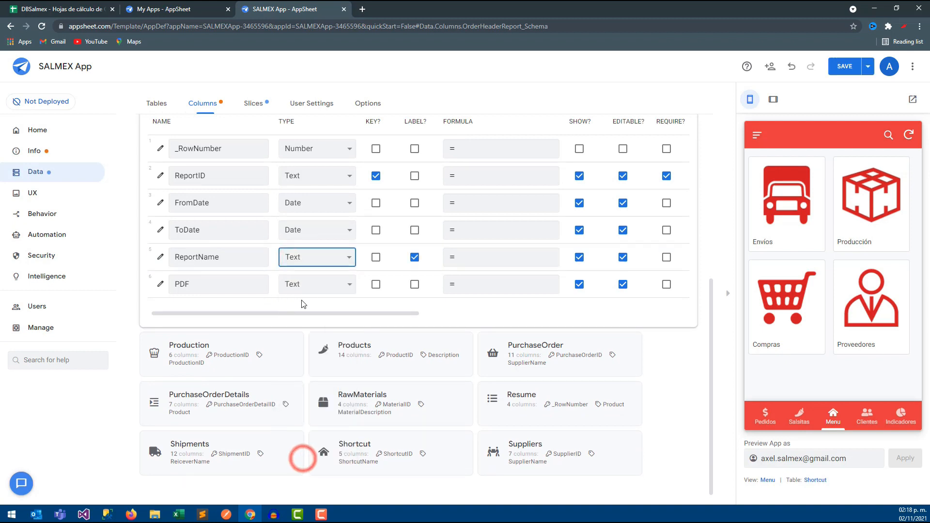
left_click(317, 286)
key("f")
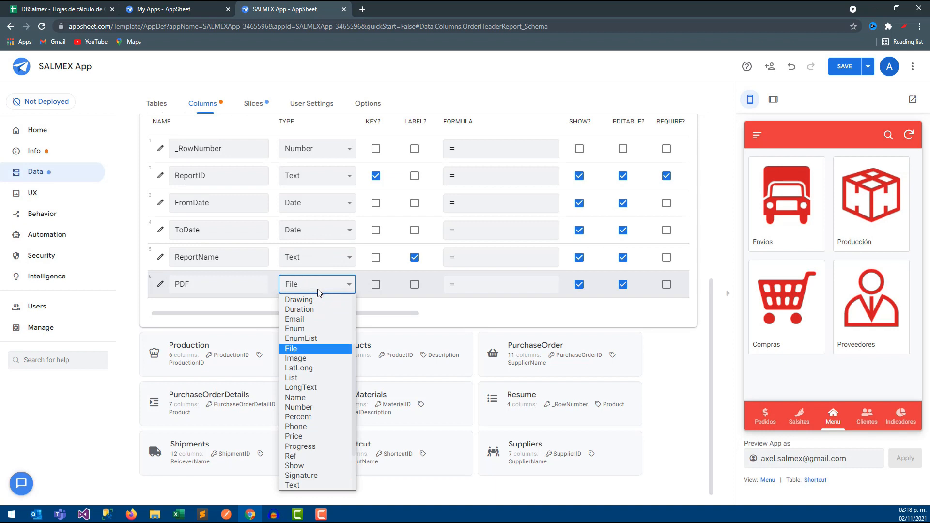
left_click(313, 356)
Check the initial values of the OrderHeaderReport columns, hide the ReportID column and save the app.
left_click(273, 316)
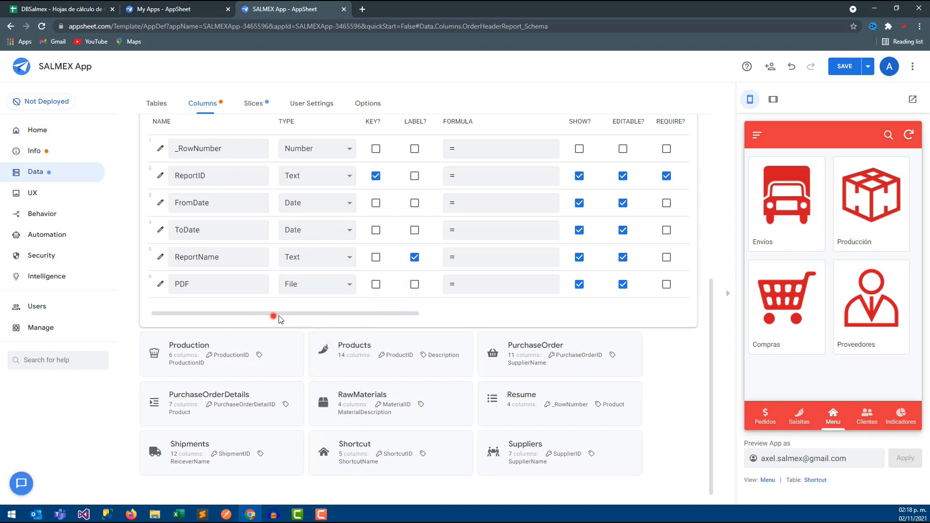
left_click(414, 257)
left_click_drag(378, 316, 481, 321)
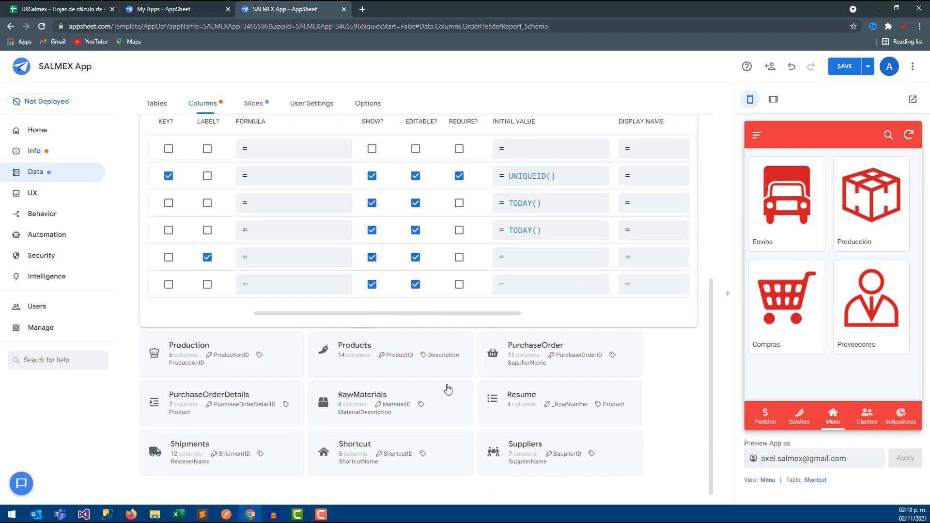
scroll(380, 314, "left", 5)
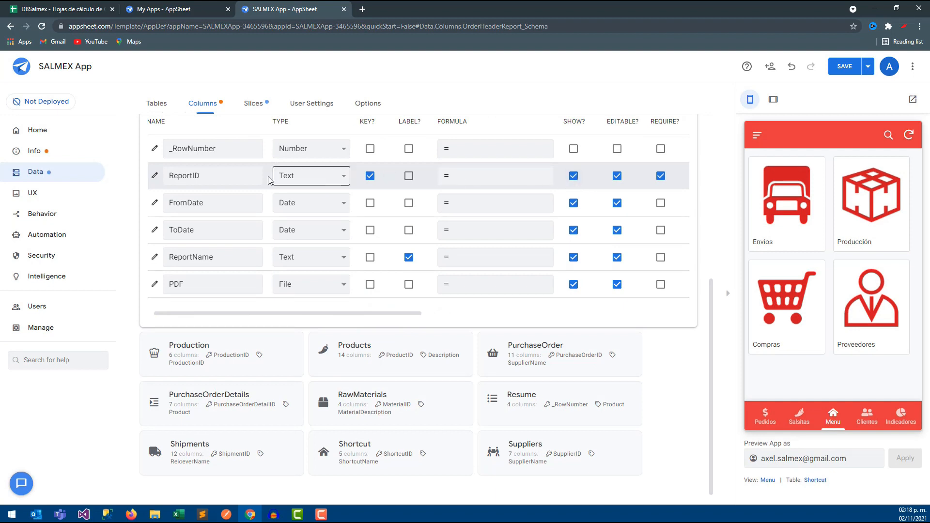
left_click(573, 177)
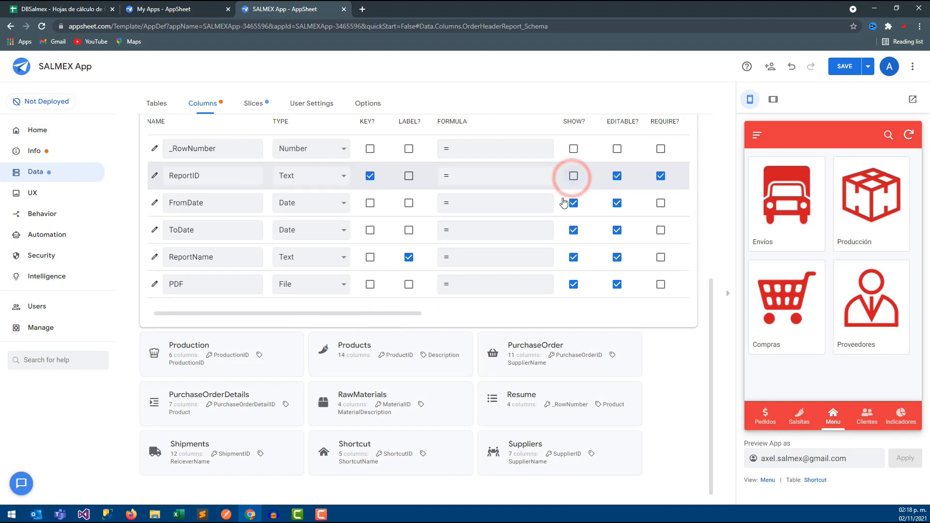
left_click(846, 68)
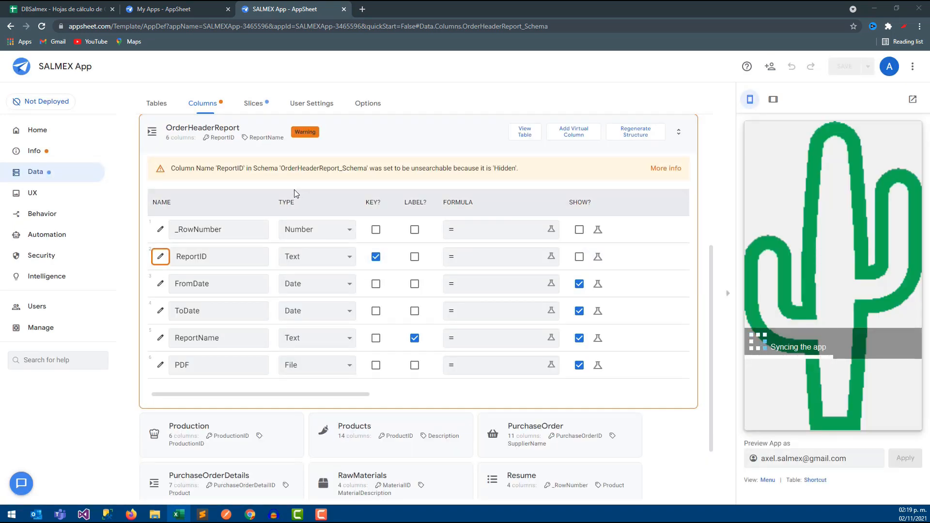
Read the warning about the ReportID column and return to the table list with OrderHeaderReport collapsed.
left_click_drag(468, 168, 513, 168)
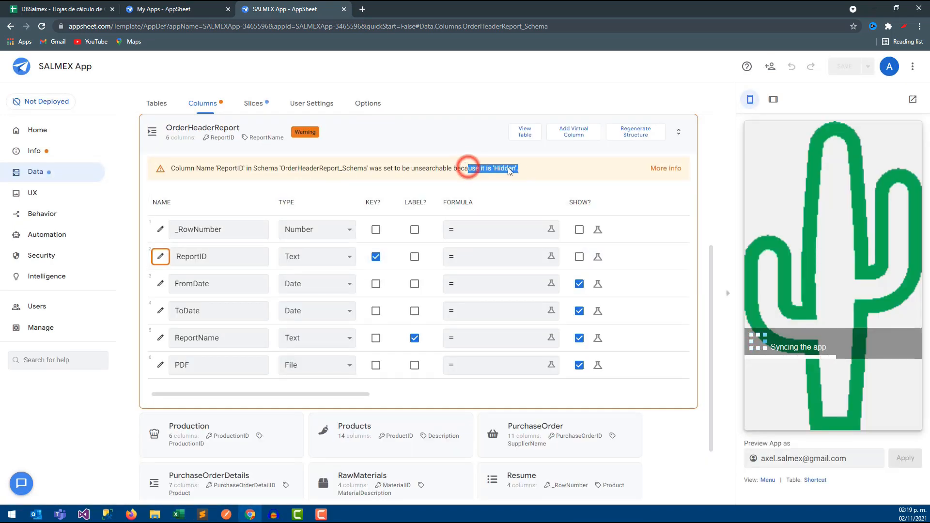
left_click(414, 169)
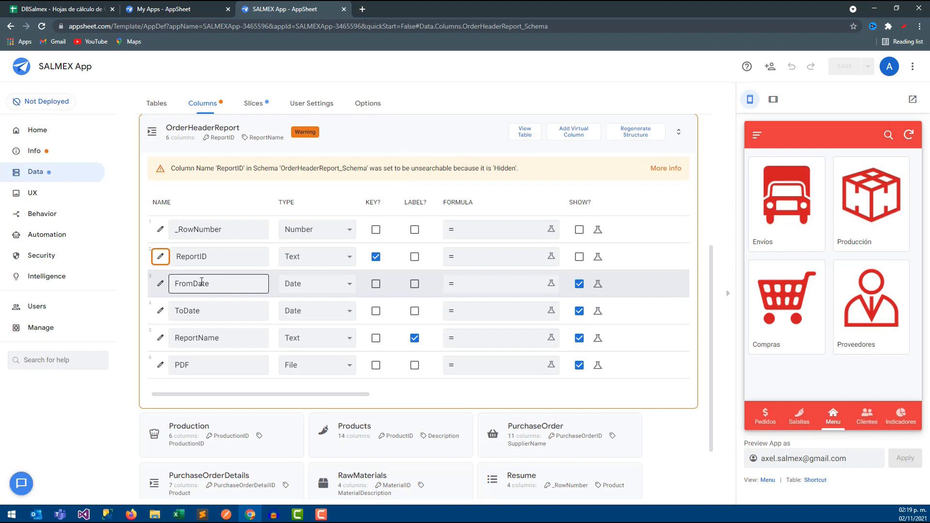
left_click(54, 179)
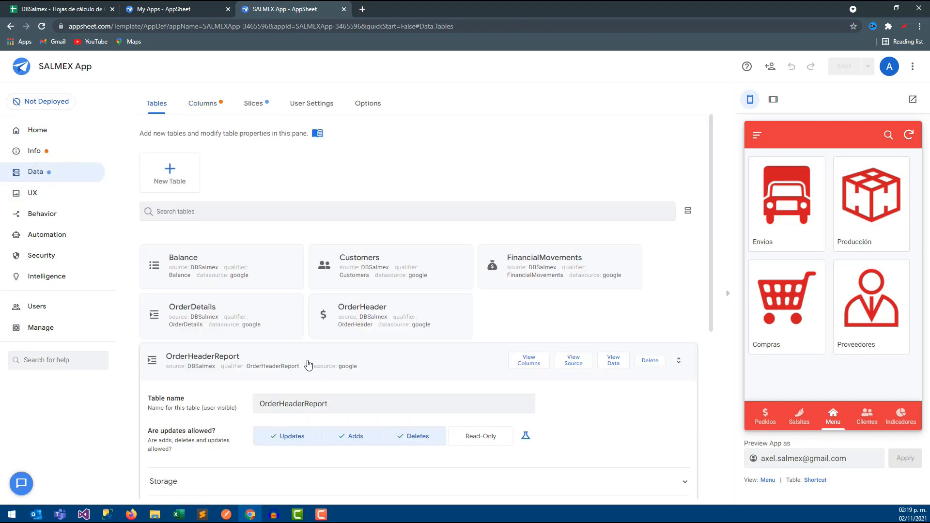
left_click(252, 357)
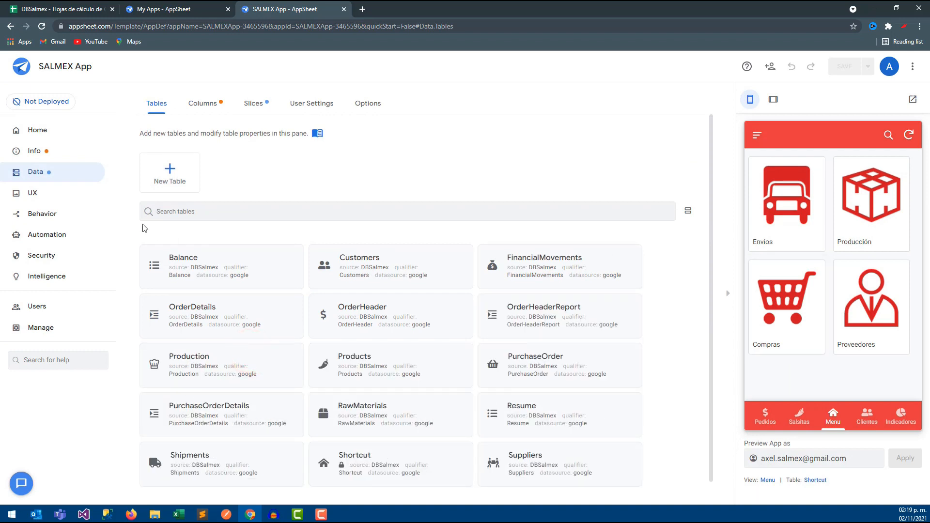
Create a new UX view that uses OrderHeaderReport as its data.
left_click(43, 197)
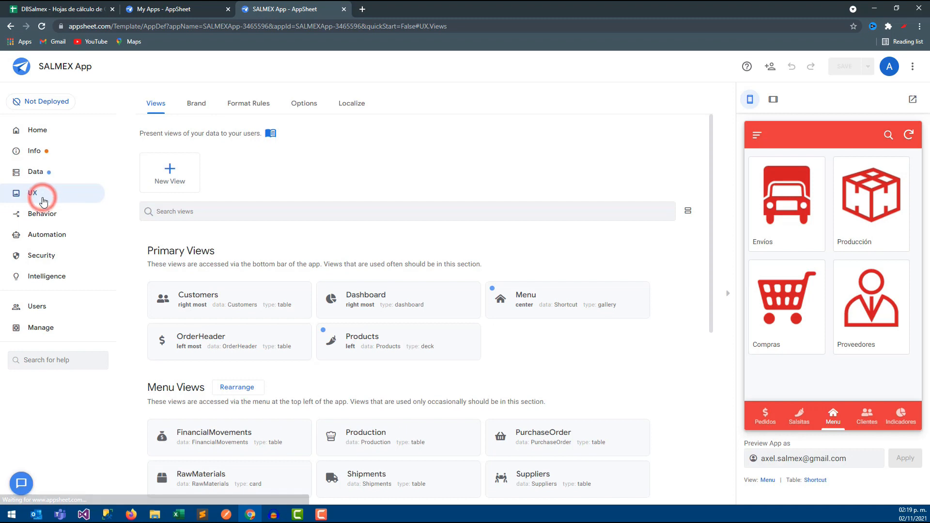
left_click(167, 180)
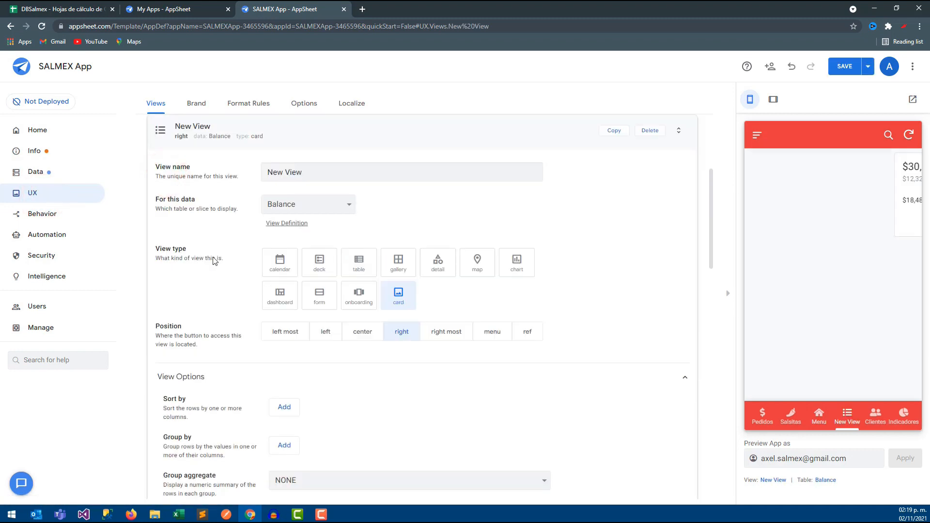
left_click(306, 205)
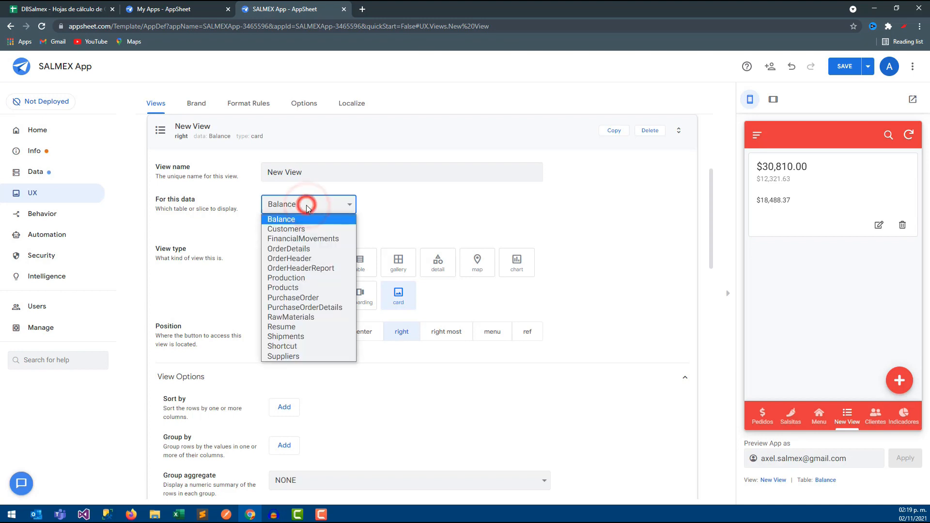
left_click(301, 268)
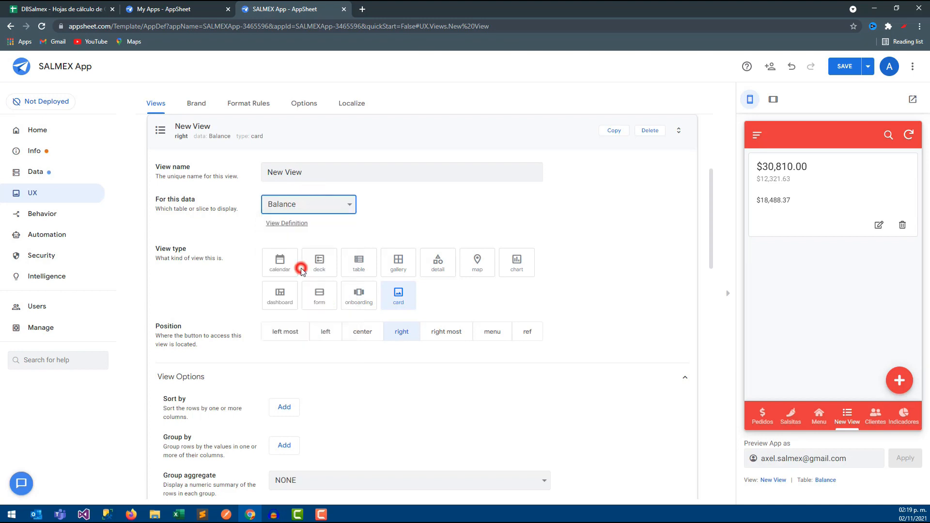
key("alt+Tab")
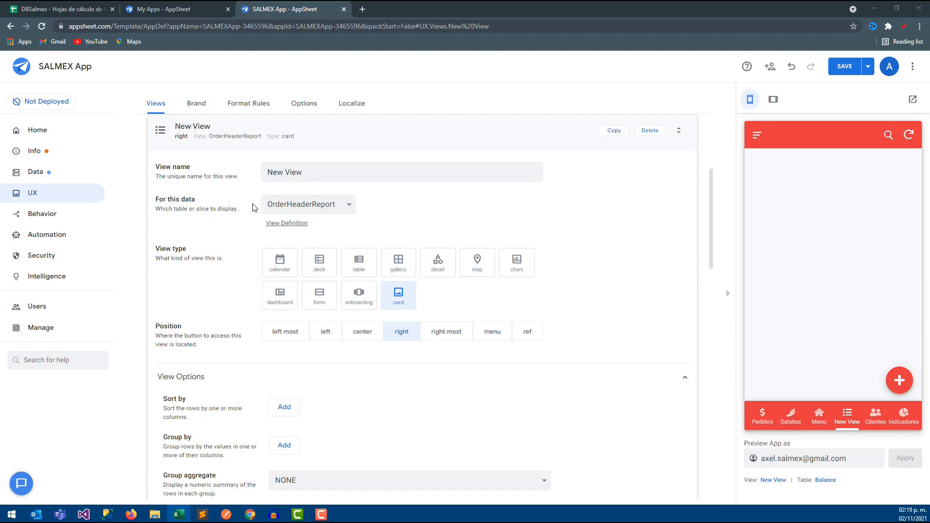
Rename the new view as OrderHeaderReport.
triple_click(322, 172)
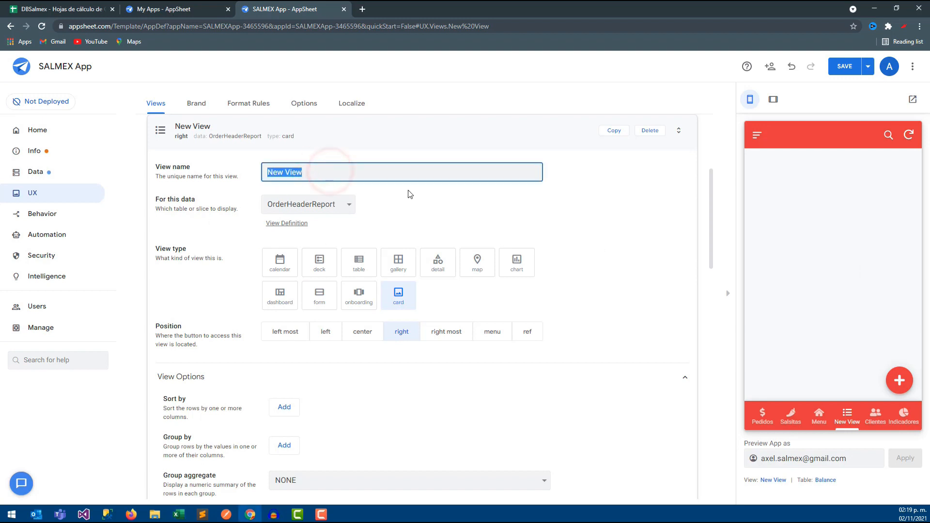
scroll(364, 194, "up", 3)
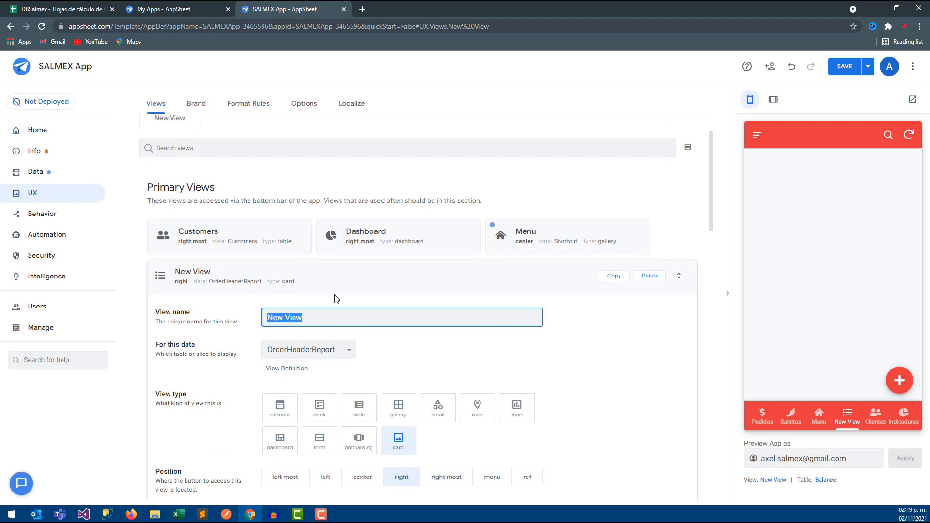
type("Report")
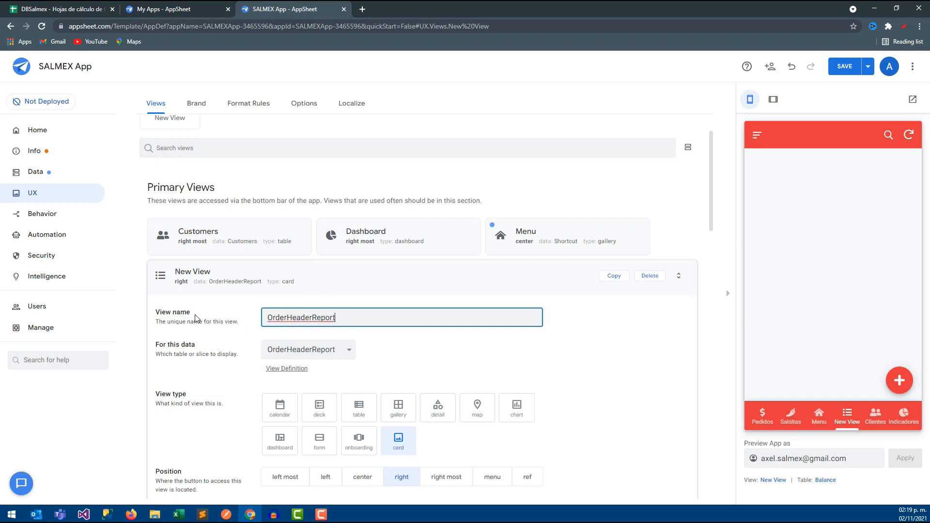
scroll(215, 339, "down", 5)
scroll(217, 356, "down", 7)
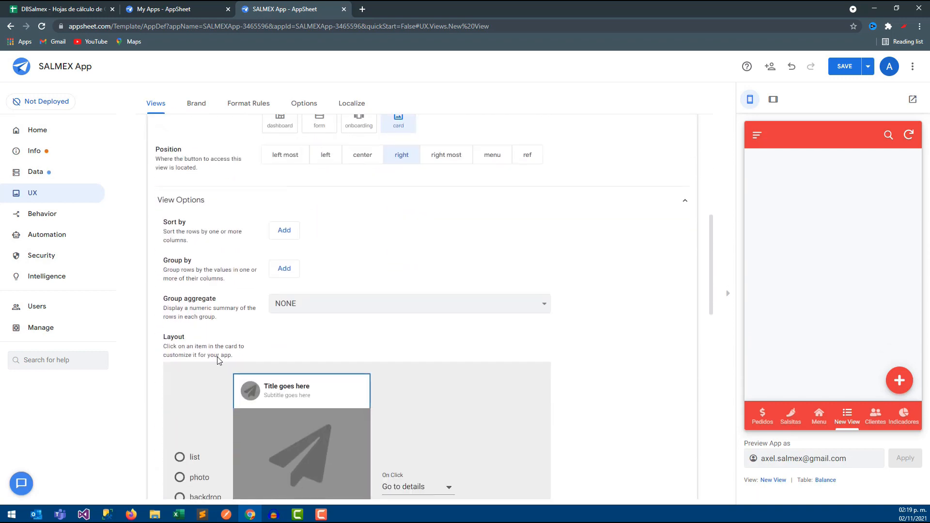
left_click(199, 344)
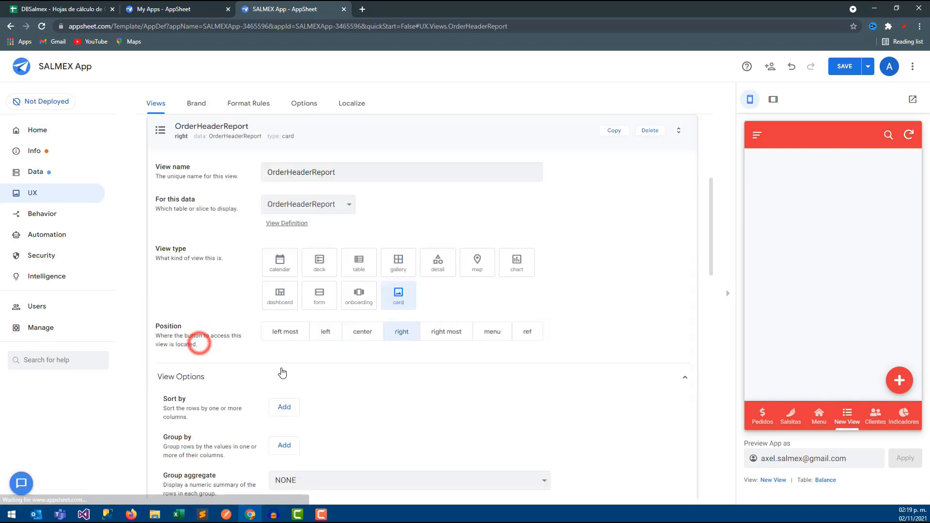
Set the OrderHeaderReport view's display name to "Reporte de ventas".
scroll(276, 329, "down", 4)
scroll(278, 344, "down", 7)
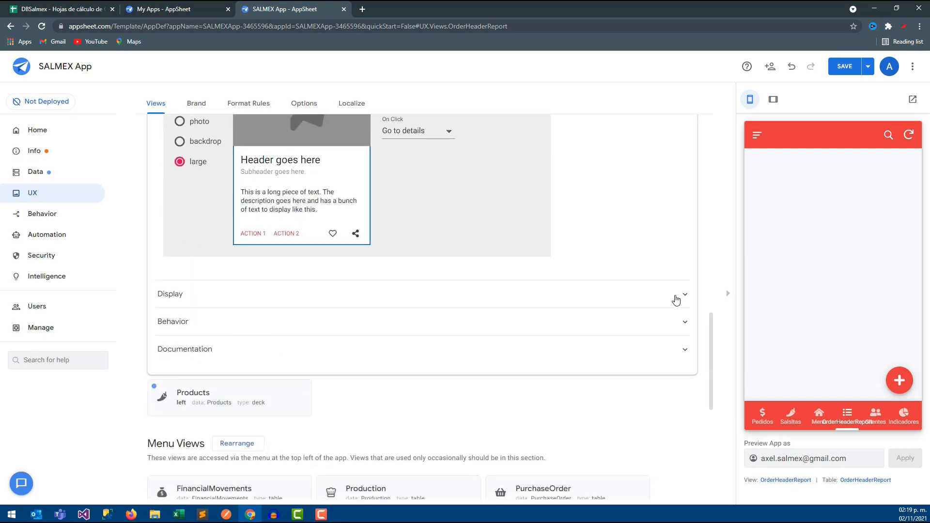
left_click(683, 295)
scroll(685, 290, "down", 1)
left_click(283, 397)
type("Repor")
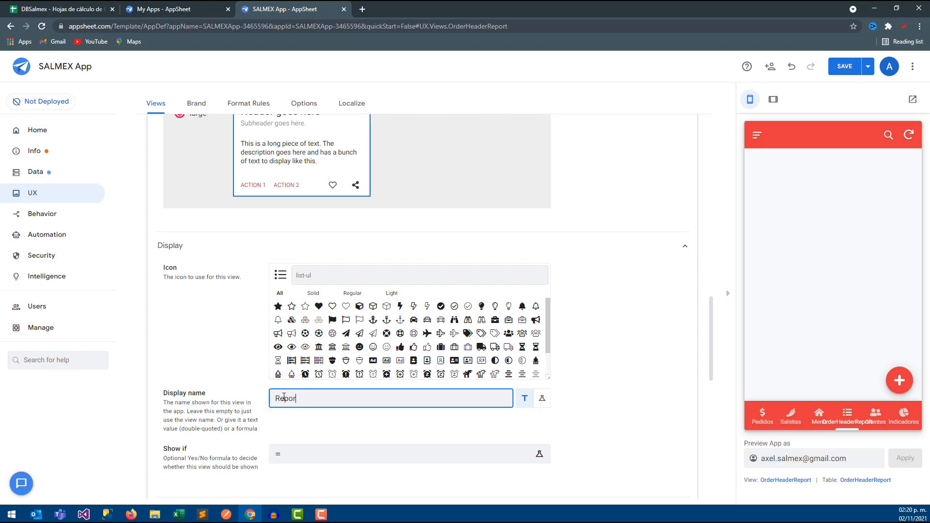
type("te de ventas")
Search the view's icons for "report" and "documen", and choose the books icon.
left_click(318, 274)
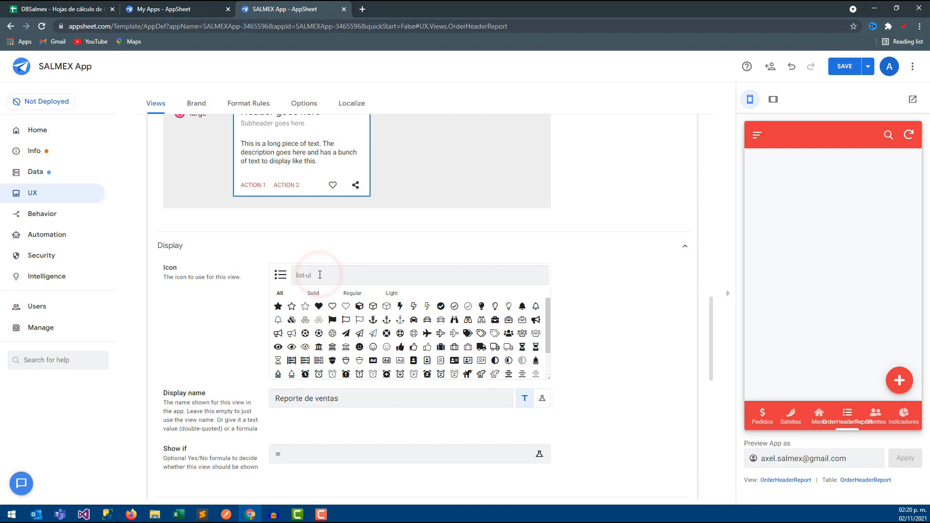
type("reprot")
key("BackSpace")
key("BackSpace")
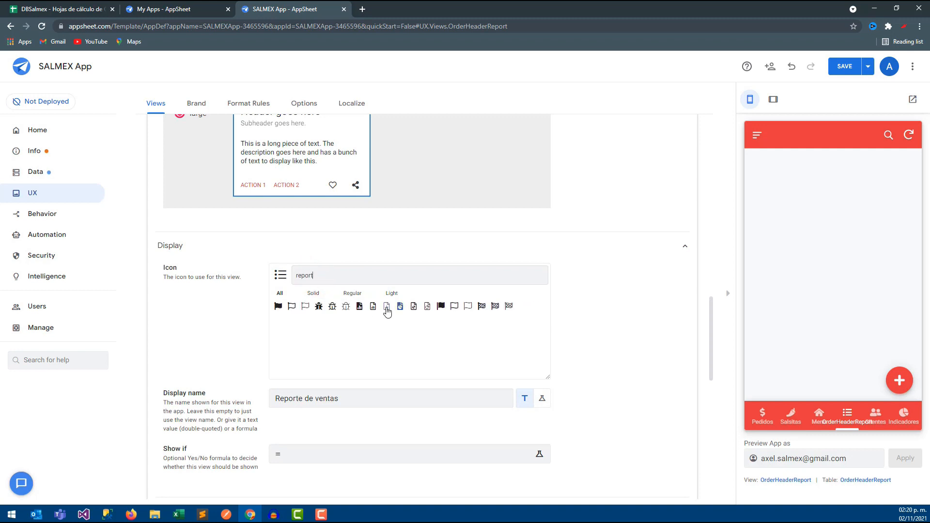
left_click_drag(319, 277, 285, 280)
type("docum")
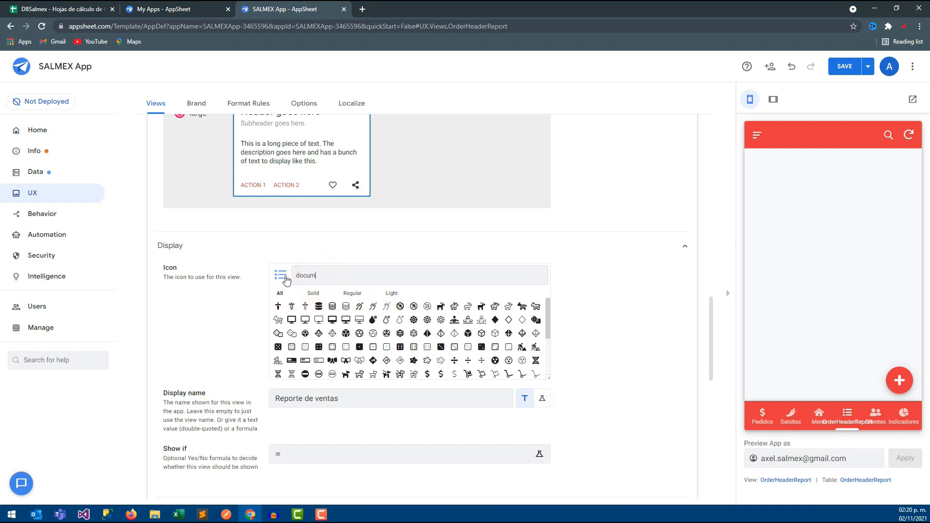
type("nen")
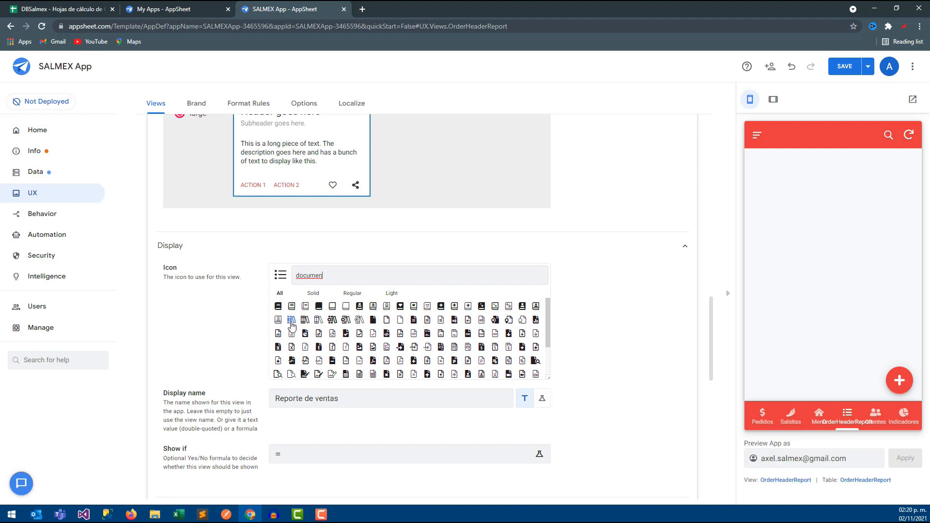
left_click(292, 320)
Keep the card view type, save the app and check the preview's navigation menu for the report view.
scroll(235, 337, "up", 10)
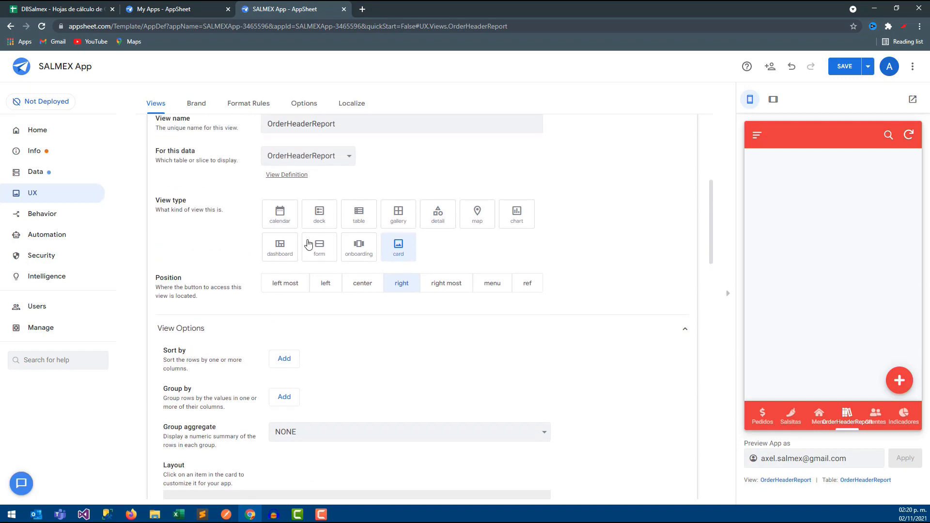
scroll(346, 259, "up", 1)
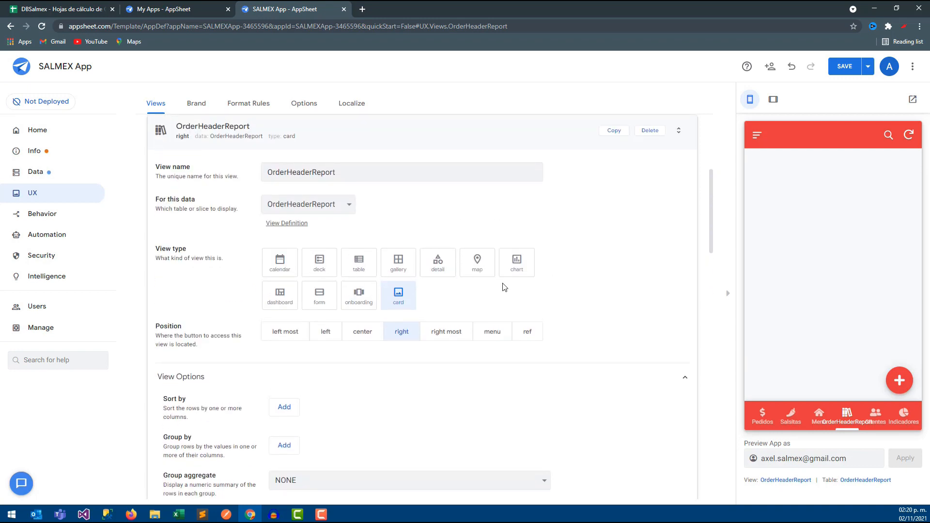
left_click(410, 303)
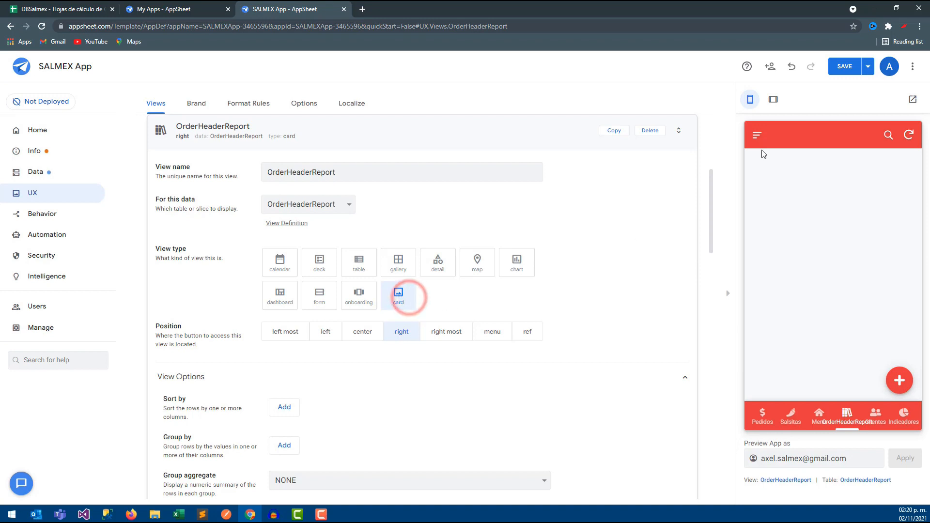
left_click(756, 137)
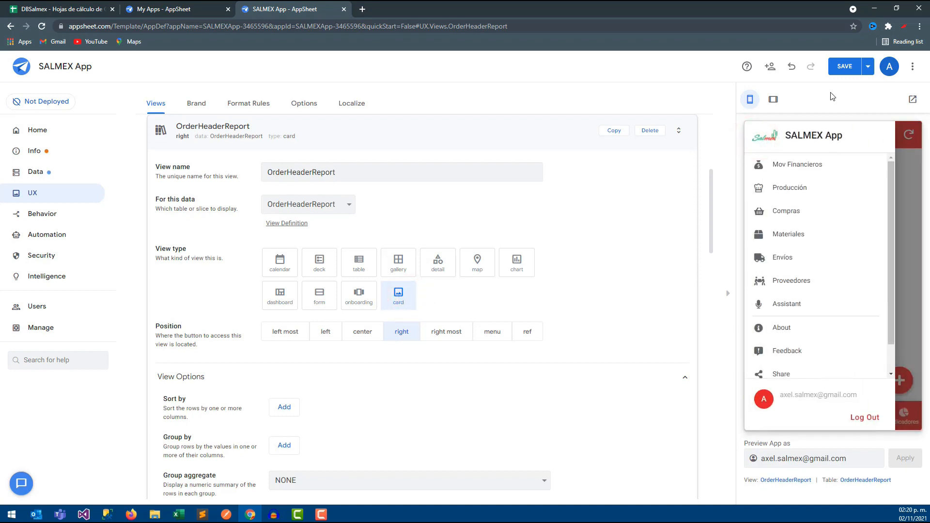
left_click(846, 67)
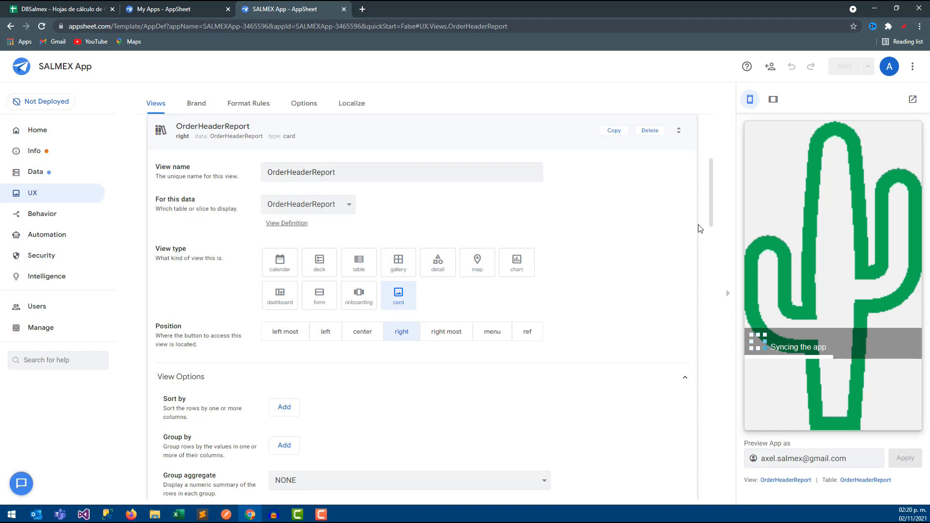
left_click(756, 131)
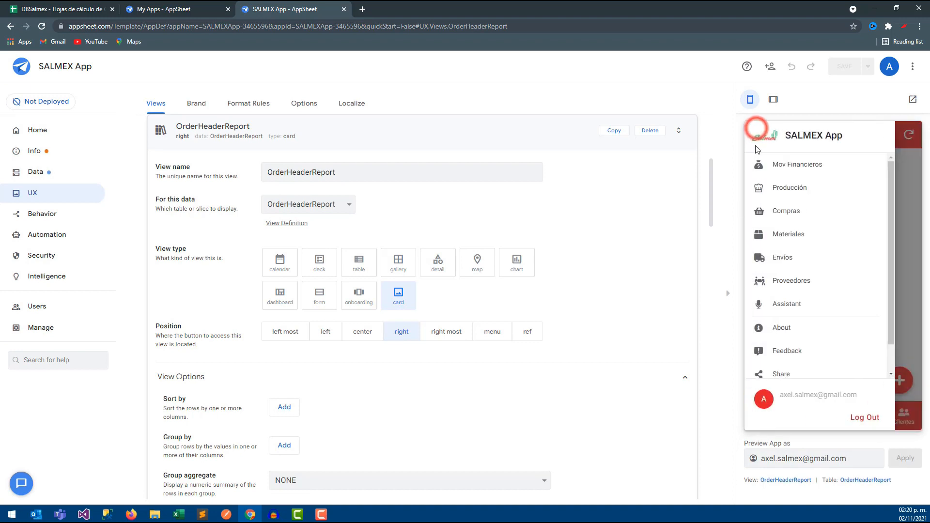
left_click(898, 247)
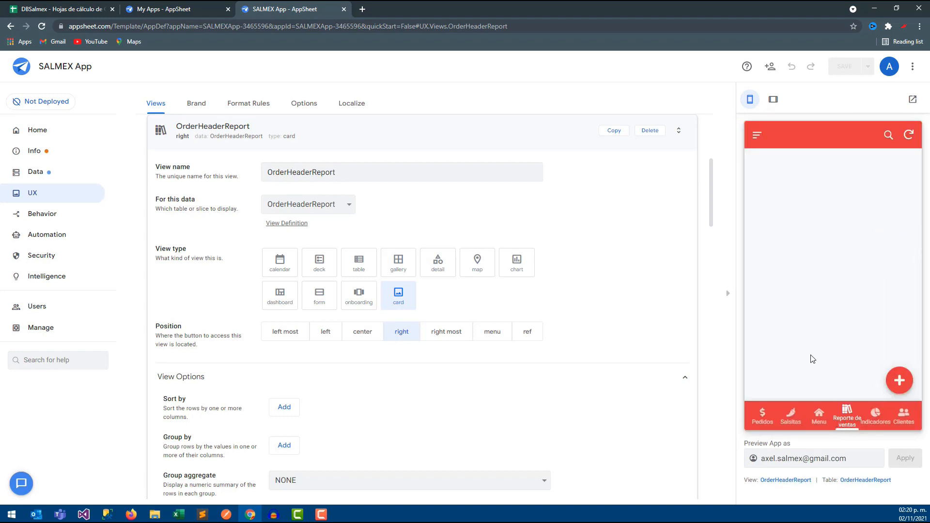
Set the OrderHeaderReport view's position to menu and save the app.
scroll(500, 358, "down", 10)
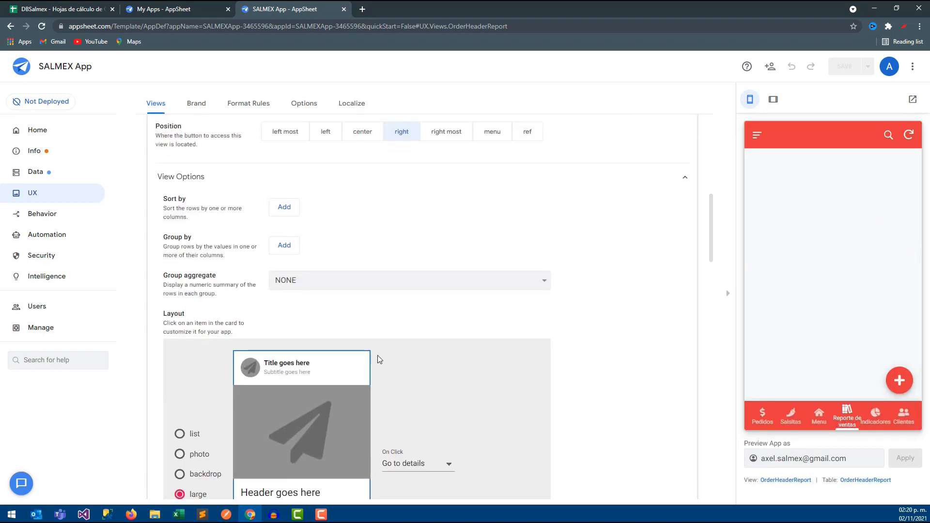
left_click(224, 257)
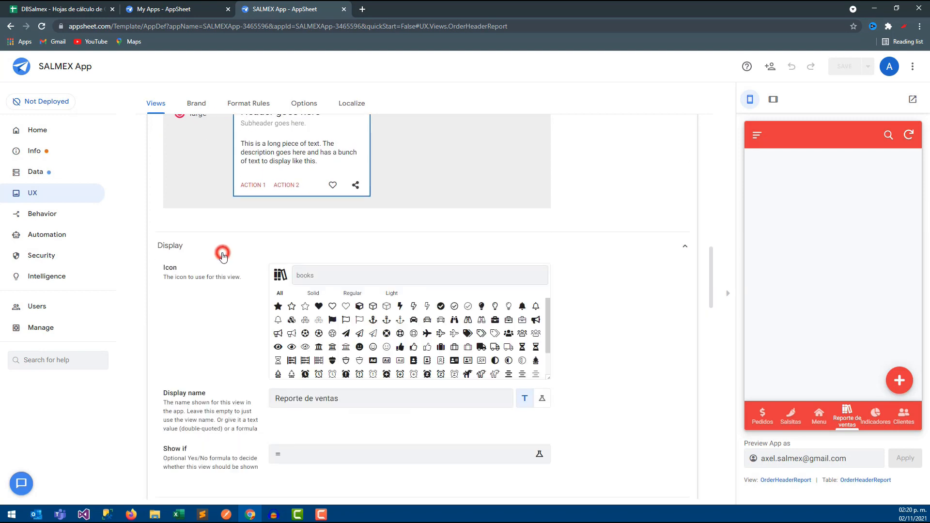
scroll(237, 276, "down", 2)
left_click(212, 412)
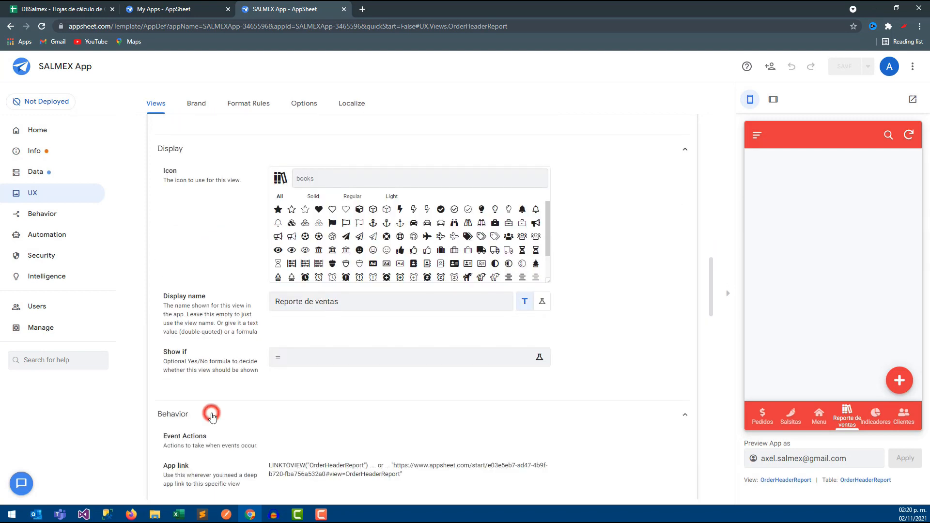
scroll(307, 328, "down", 4)
scroll(296, 324, "up", 7)
scroll(296, 324, "up", 10)
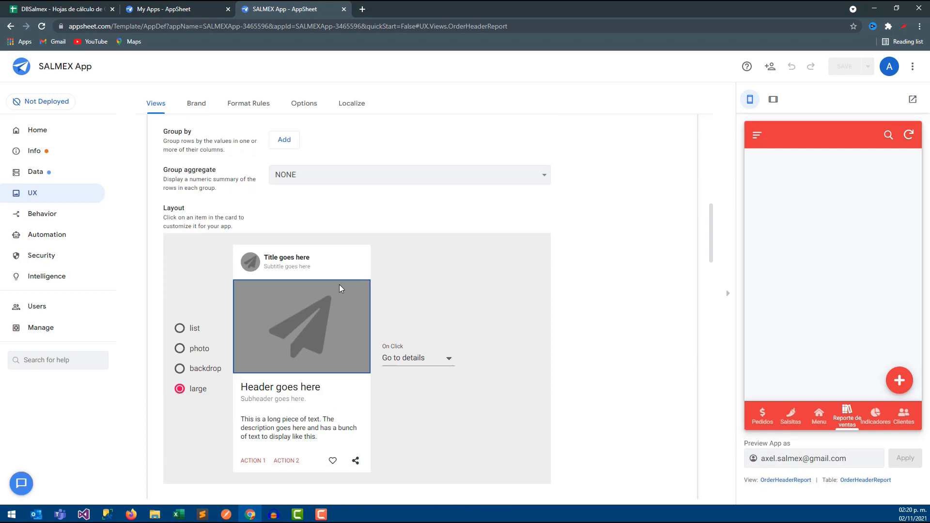
left_click(493, 236)
left_click(844, 68)
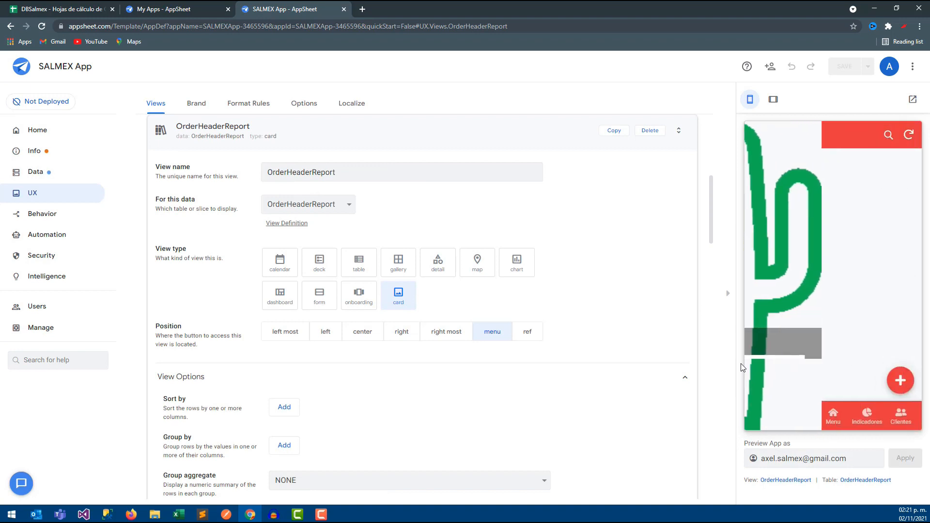
In the app preview, go to Reporte de ventas from the navigation menu and open its form for a new record.
left_click(826, 415)
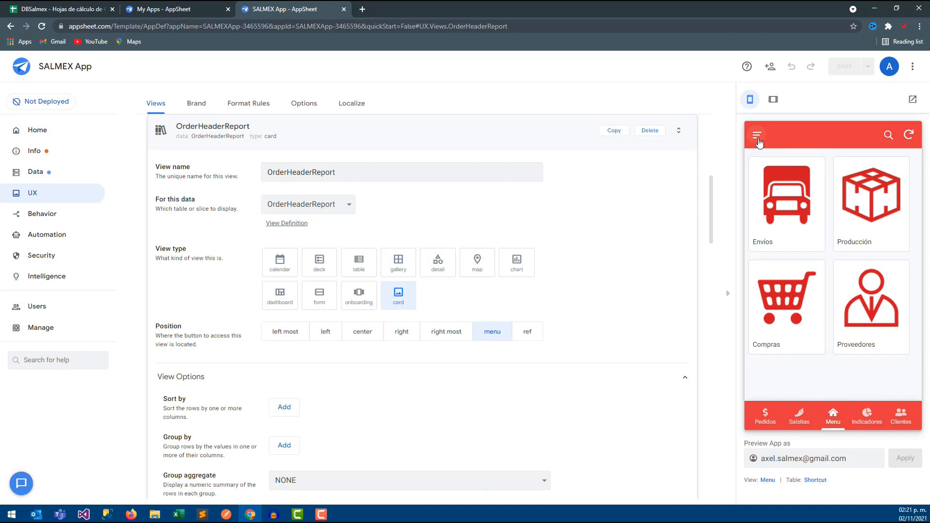
left_click(757, 138)
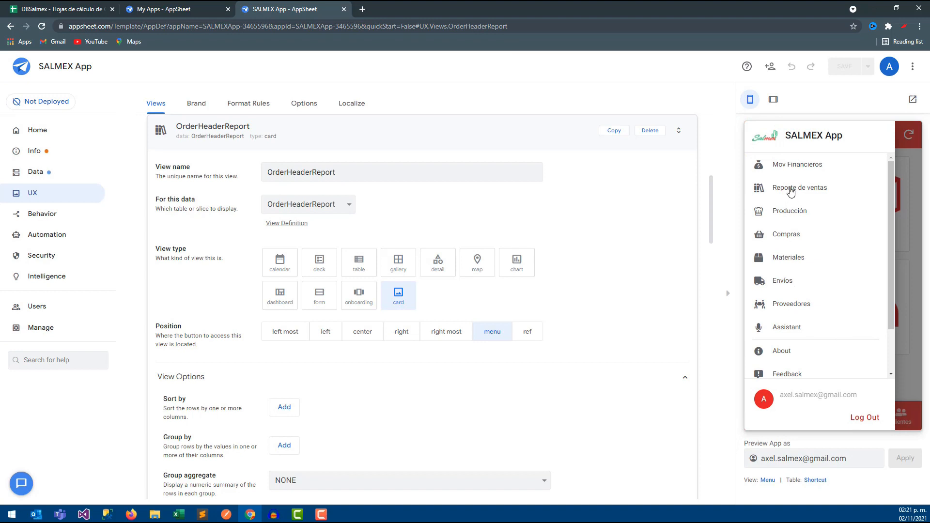
left_click(791, 190)
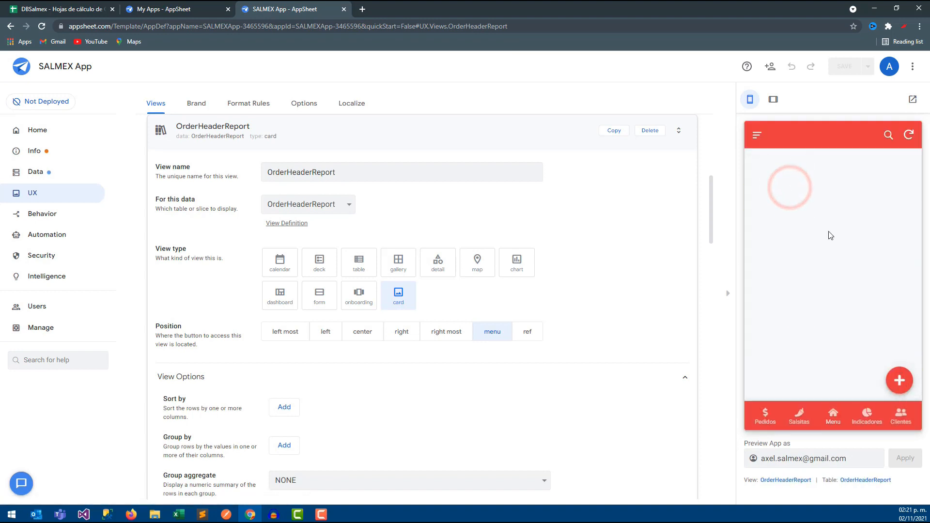
left_click(892, 384)
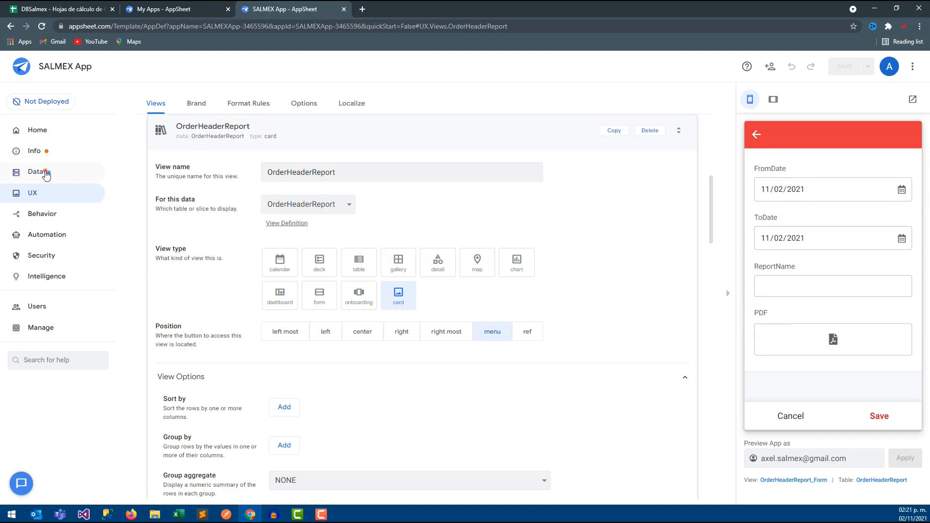
In the OrderHeaderReport table's columns, set the display name of FromDate to "De".
left_click(42, 172)
scroll(516, 292, "down", 1)
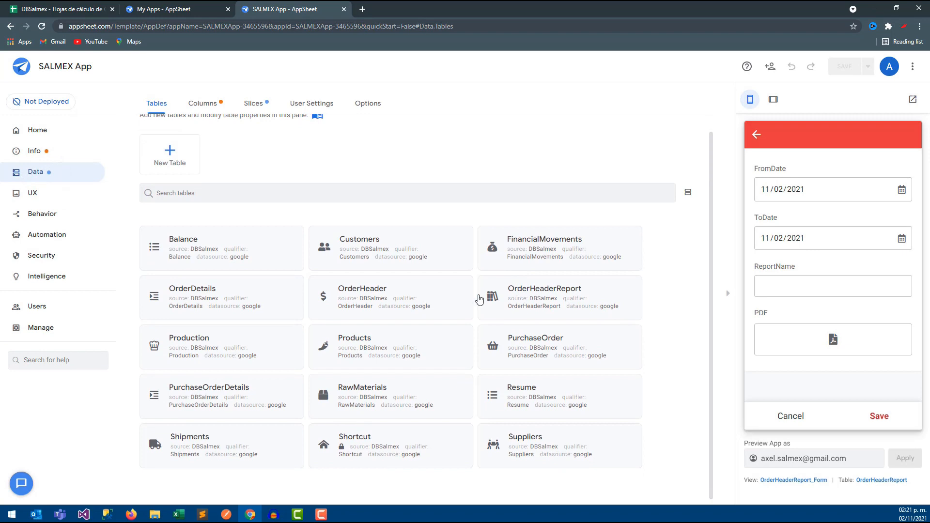
left_click(524, 292)
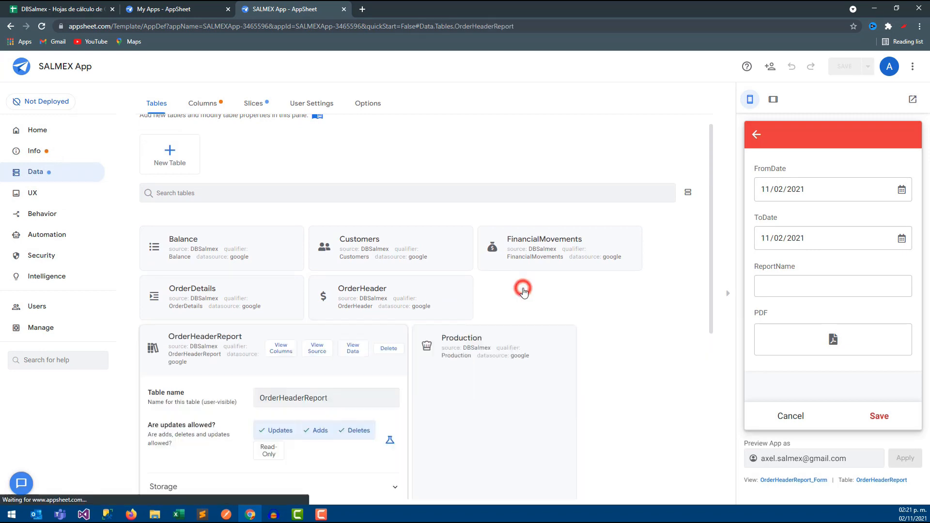
left_click(526, 127)
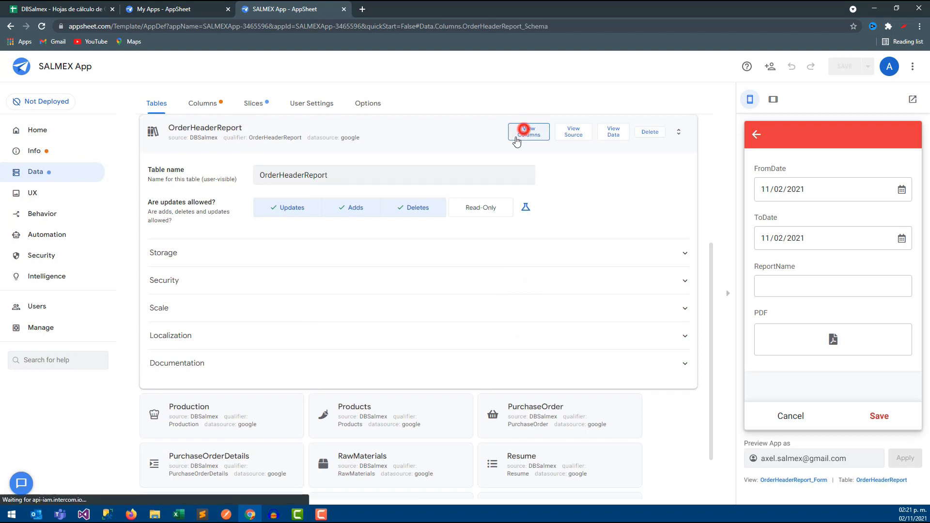
left_click_drag(215, 363, 407, 369)
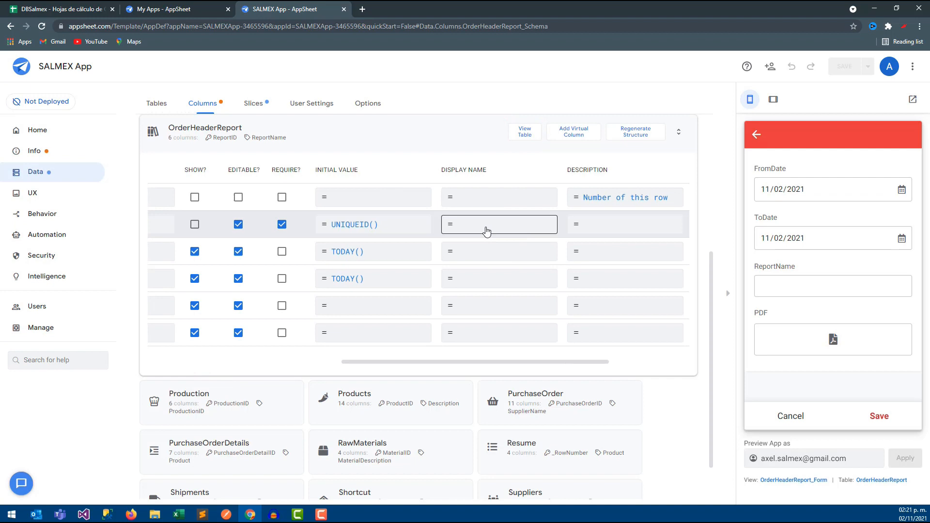
left_click(471, 248)
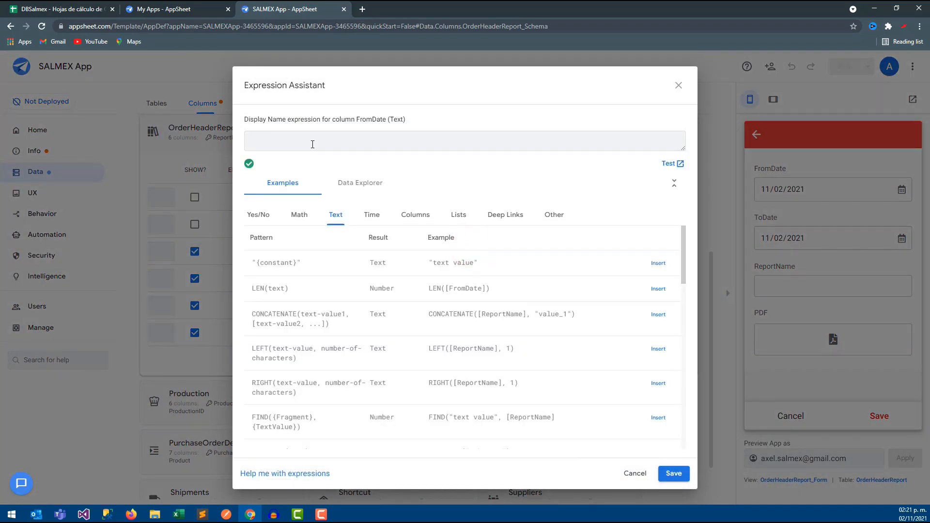
type("De")
left_click(674, 474)
Set the display name of the ToDate column to "Hasta".
left_click(460, 285)
type("Hasta")
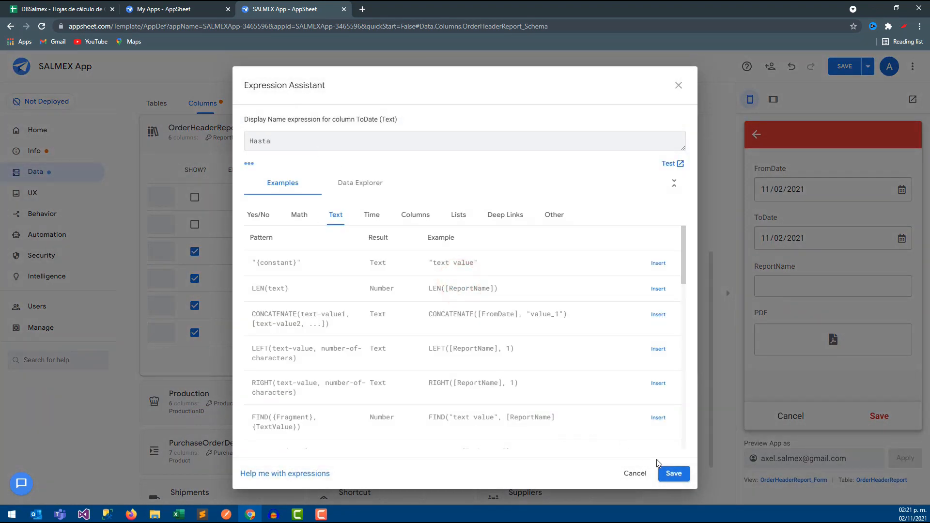
left_click(669, 472)
Set the display name of the ReportName column to "Nombre del reporte".
left_click(482, 304)
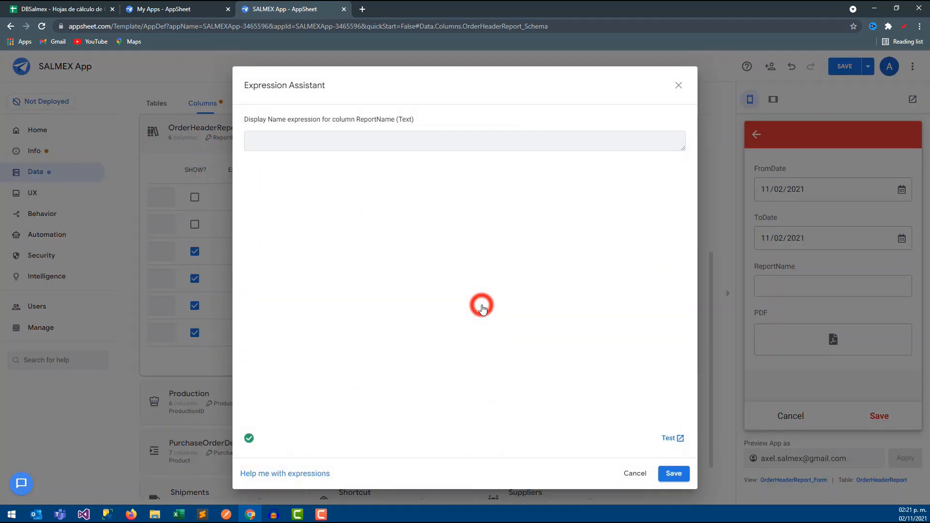
left_click(372, 138)
left_click(377, 138)
type("Nombre del reporte")
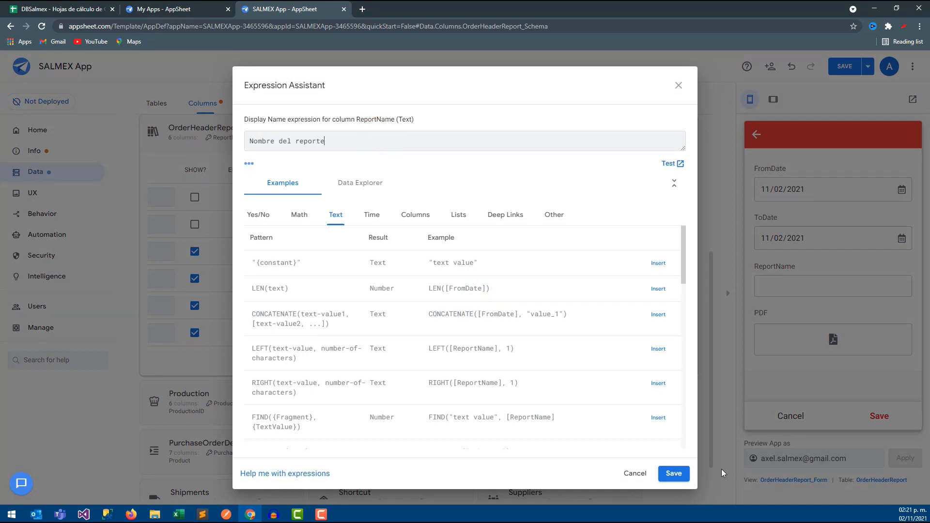
left_click(684, 474)
Set the display name of the PDF column to "Archivo" and save the app.
left_click(466, 332)
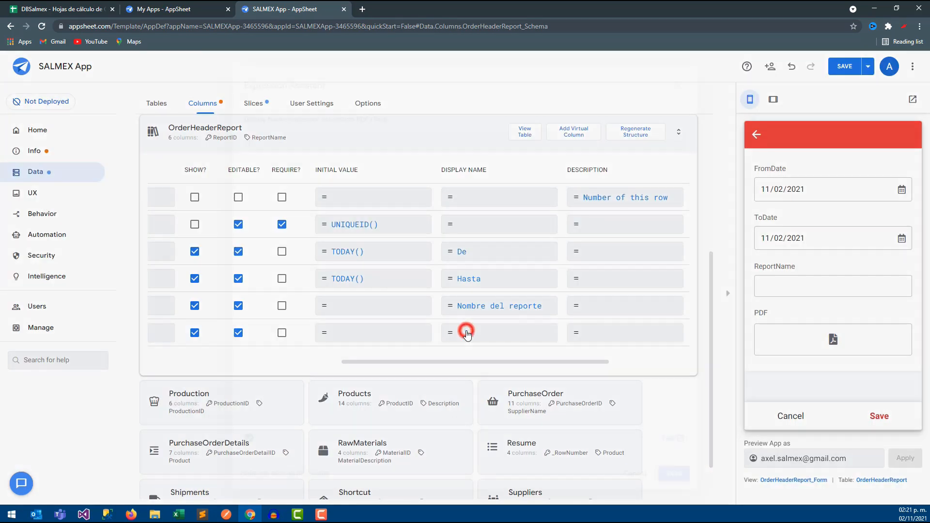
type("Archivo")
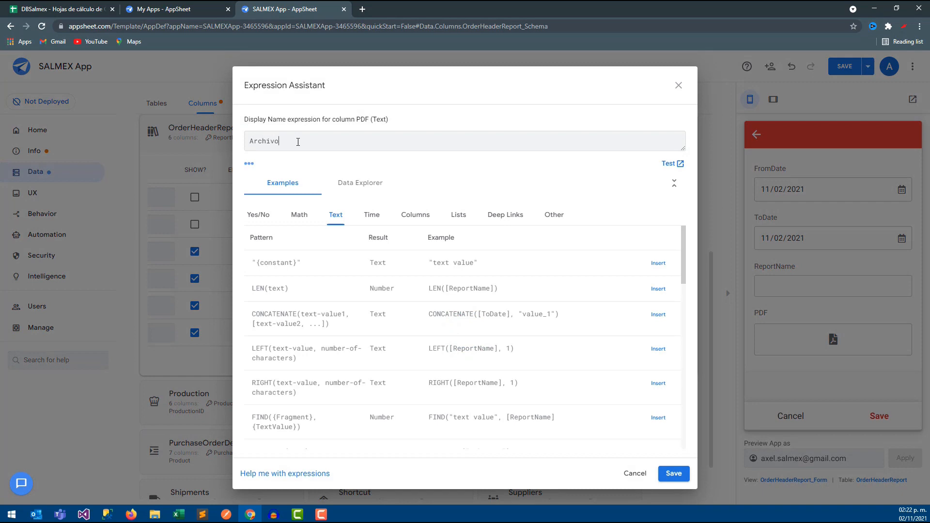
left_click(673, 473)
right_click(840, 108)
left_click(846, 67)
left_click(847, 67)
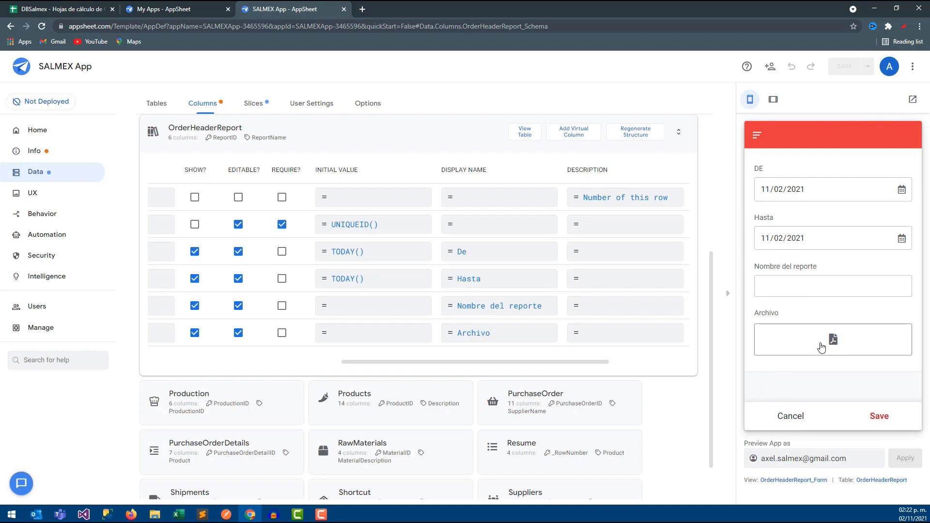
In the app preview, cancel the report form and return to Reporte de ventas through the navigation menu.
left_click(788, 414)
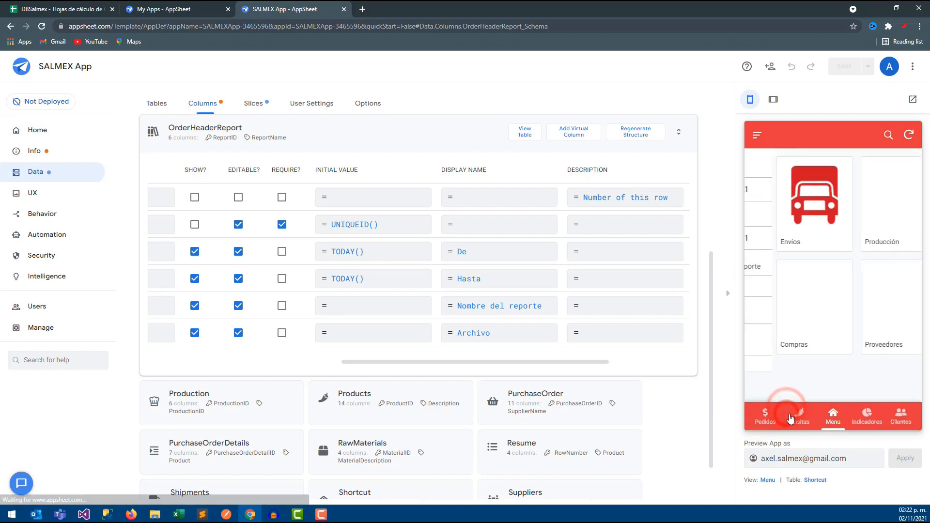
left_click(757, 135)
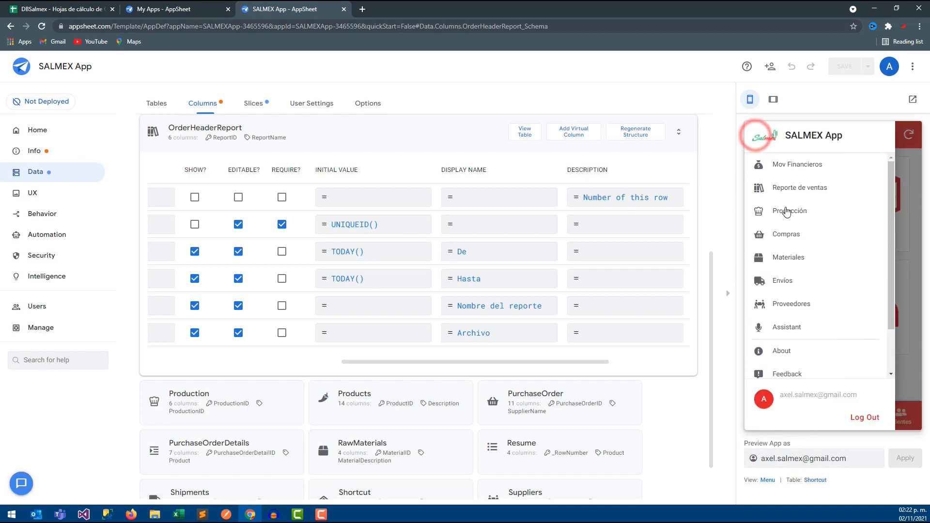
left_click(785, 189)
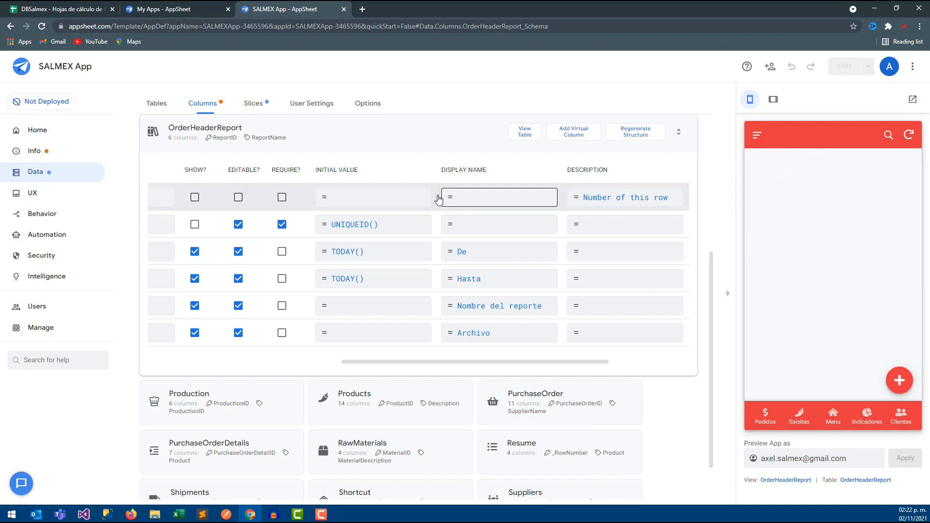
Create a custom automation bot and name it SalesOrderReport.
left_click(42, 213)
left_click(45, 237)
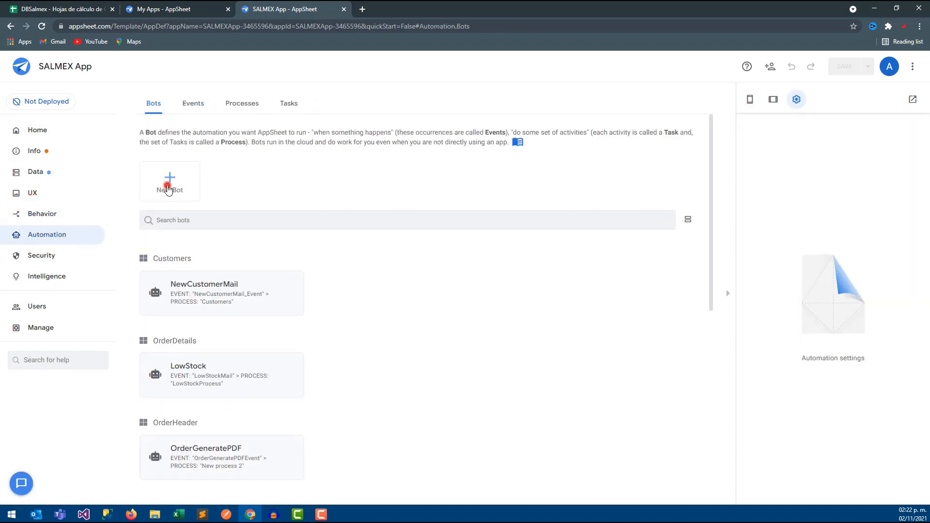
left_click(168, 189)
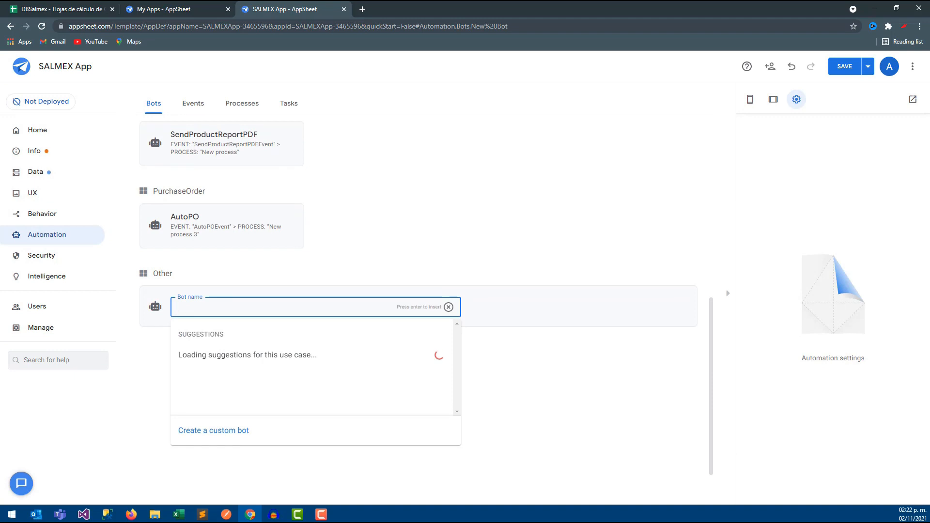
key("alt+Tab")
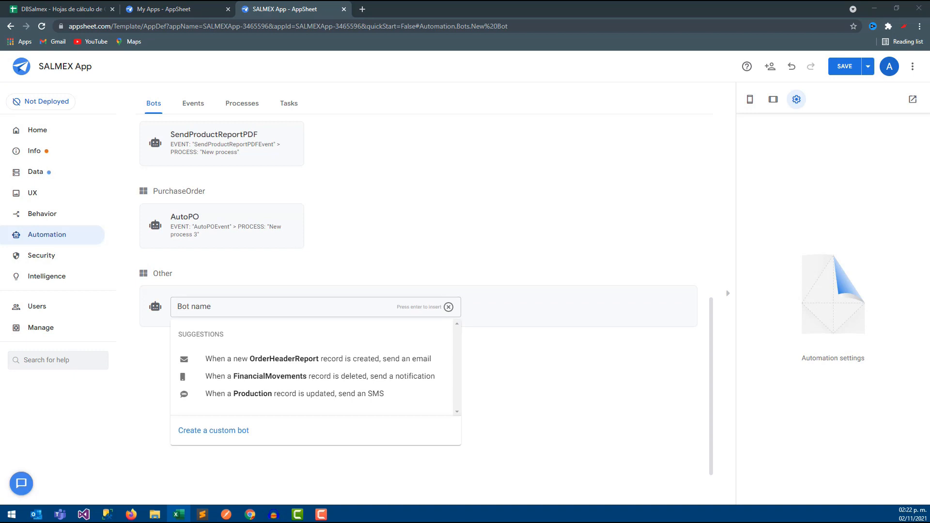
left_click(230, 431)
left_click(200, 131)
left_click_drag(217, 135, 175, 136)
type("SalesOrderReport")
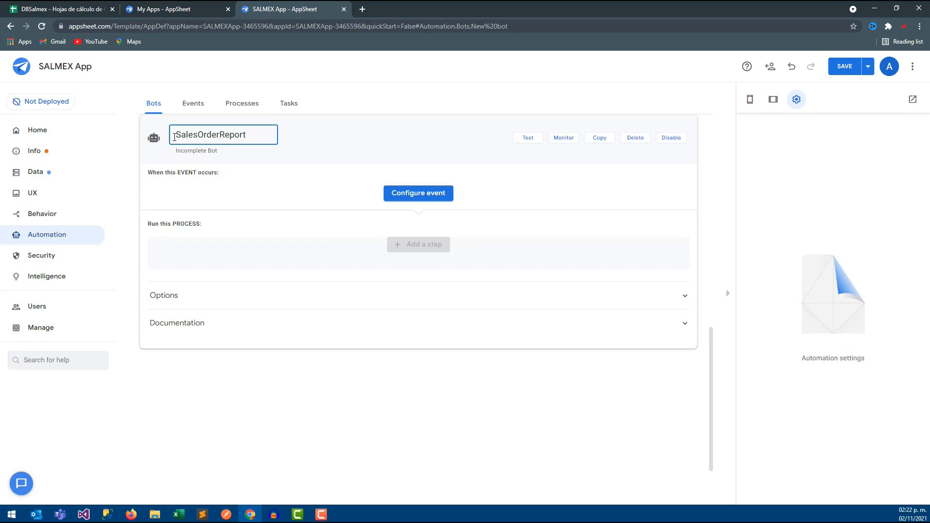
key("Return")
left_click(357, 148)
left_click(218, 252)
Give the bot a custom event named SalesOrderReportEvent that is triggered by data changes to the OrderHeaderReport table.
left_click(410, 196)
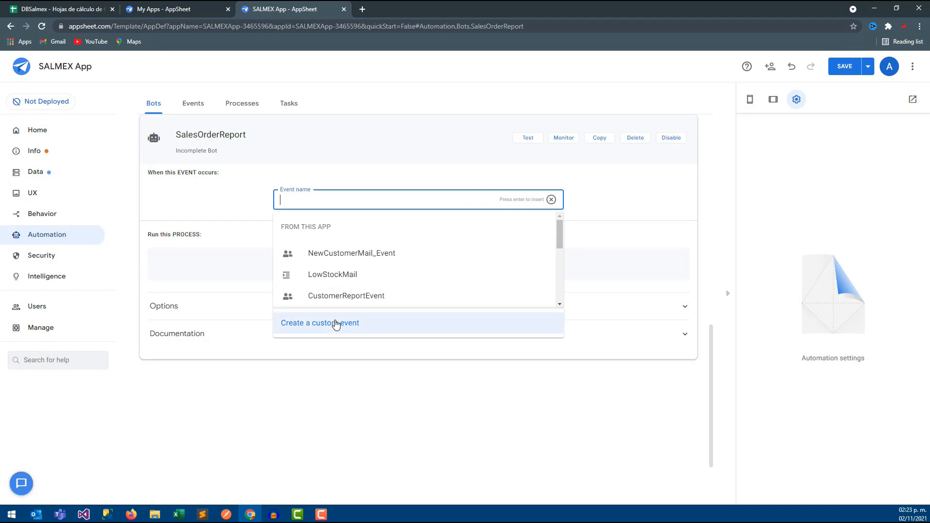
left_click(335, 324)
left_click(408, 212)
left_click(814, 140)
triple_click(807, 139)
type("SalesOrderReportEvent")
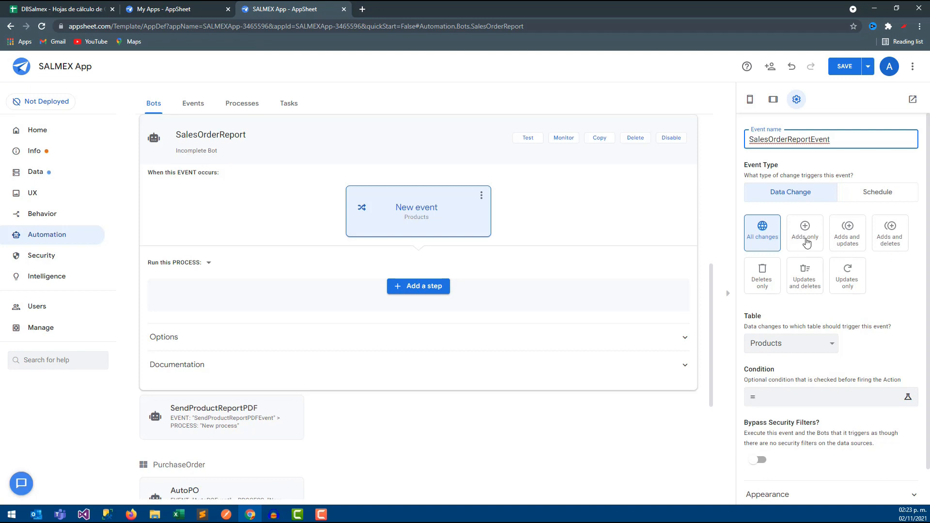
left_click(803, 343)
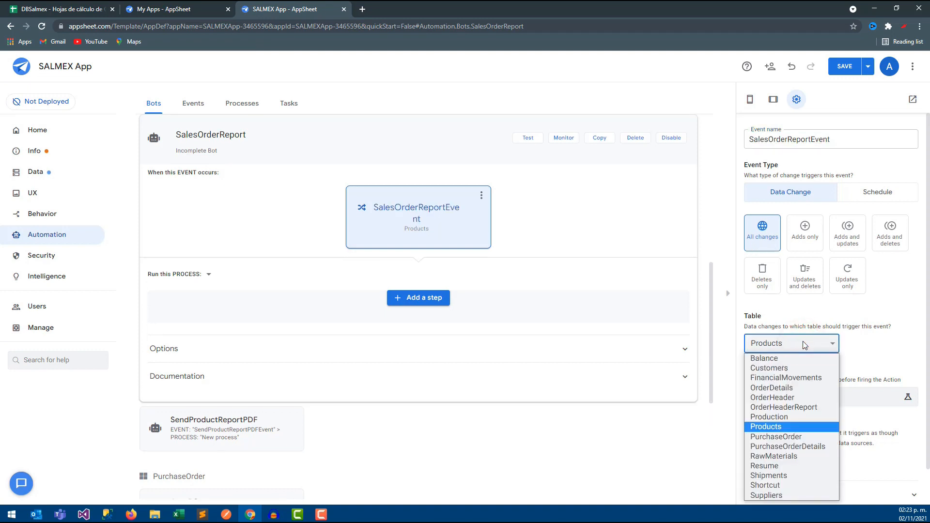
left_click(771, 408)
scroll(794, 378, "down", 1)
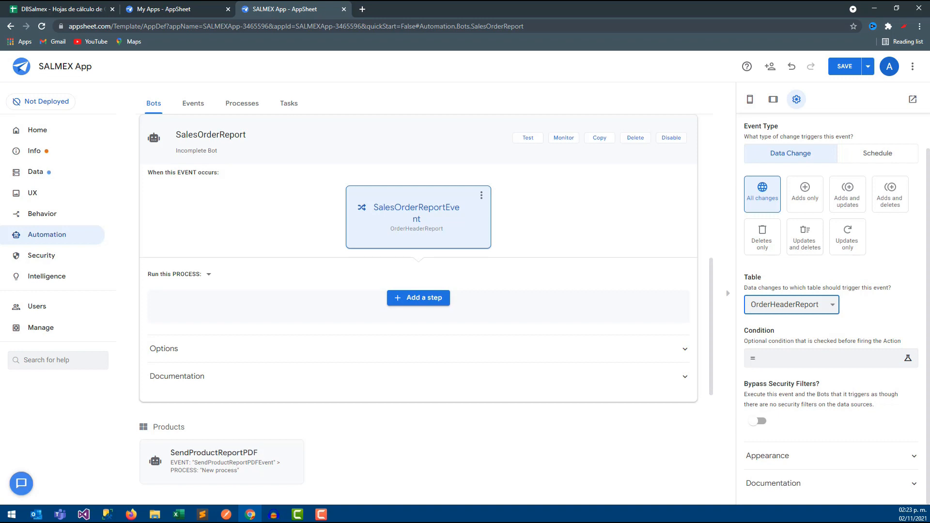
Add a custom step to the bot's process and clear its default name.
left_click(433, 299)
left_click(373, 328)
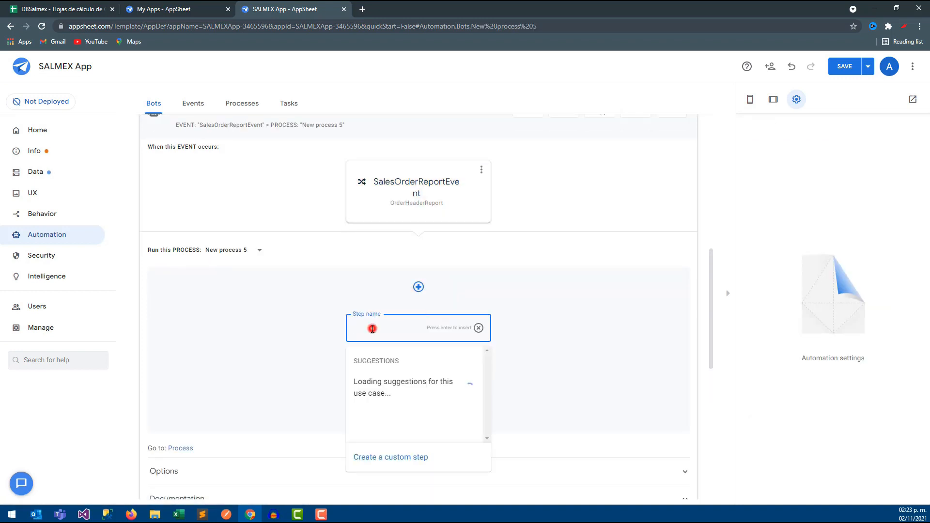
left_click(390, 456)
left_click(415, 328)
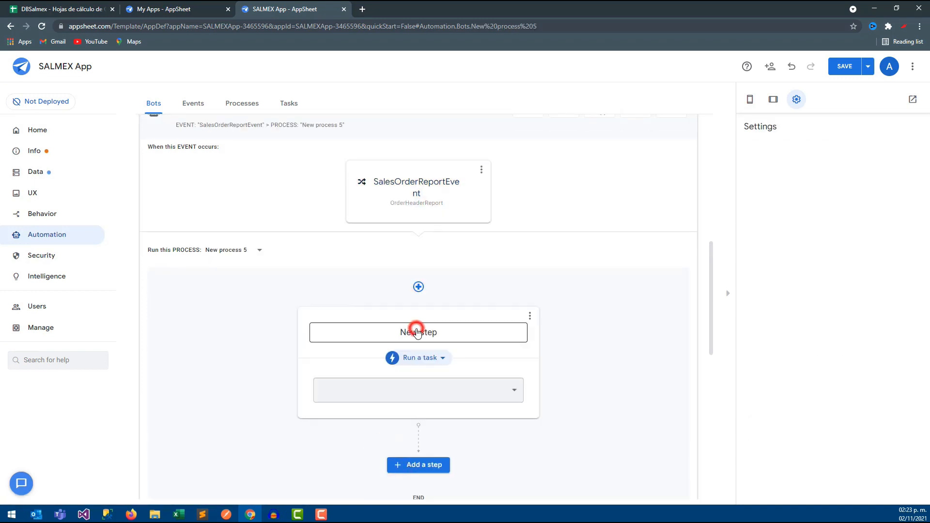
left_click(427, 332)
left_click_drag(439, 333, 402, 333)
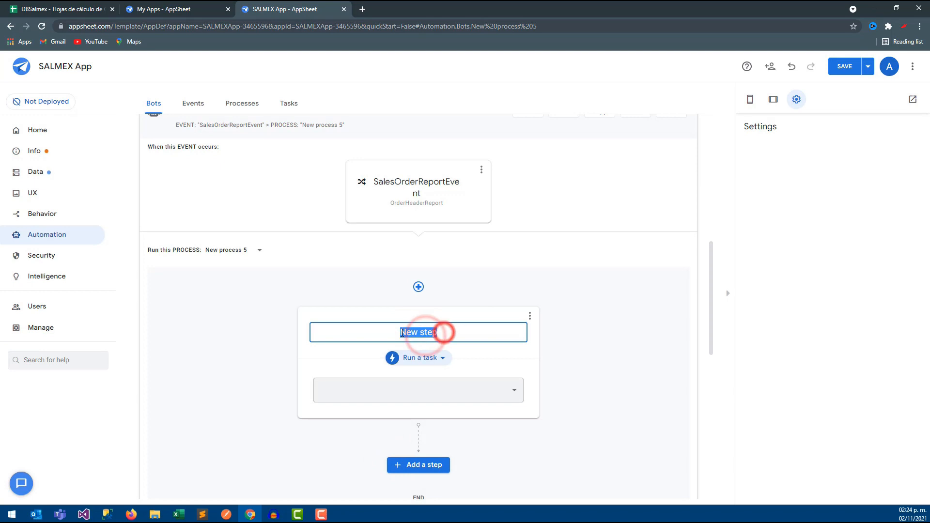
type("S")
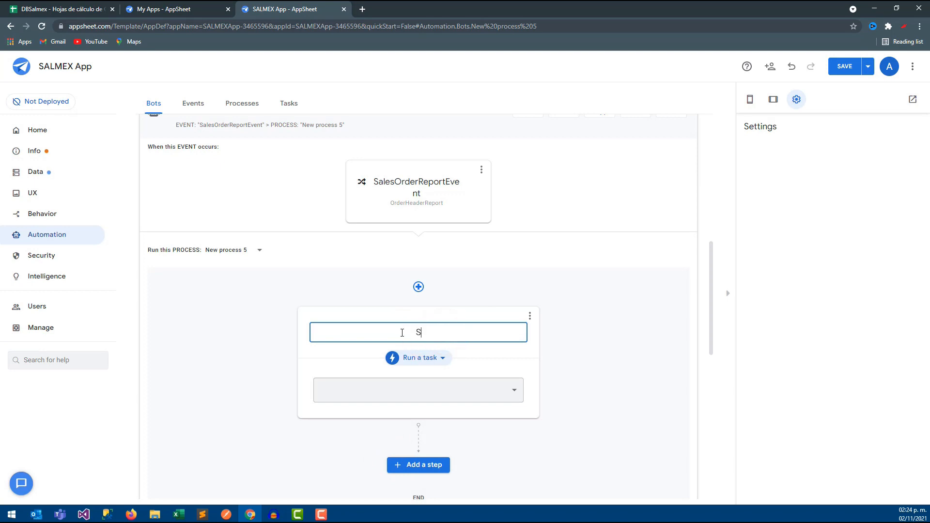
left_click(395, 173)
left_click(770, 140)
left_click(739, 139)
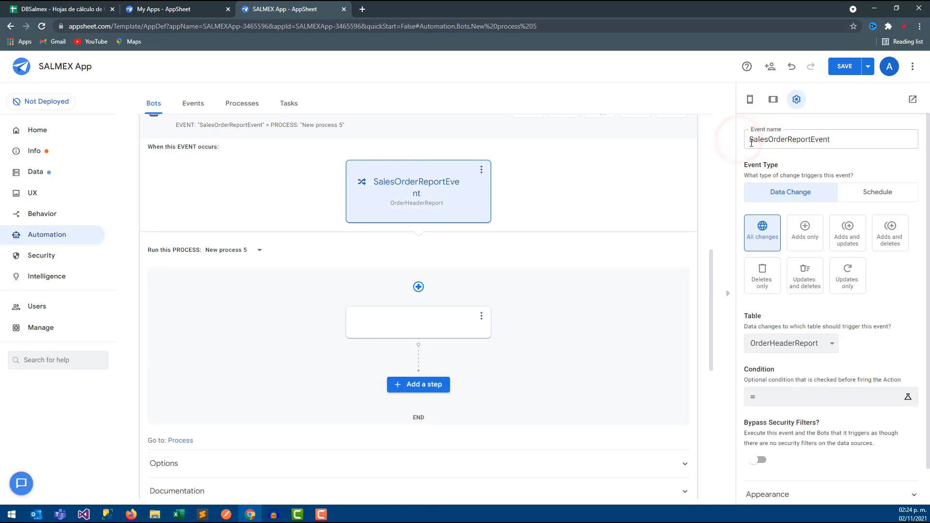
left_click_drag(750, 140, 765, 140)
key("BackSpace")
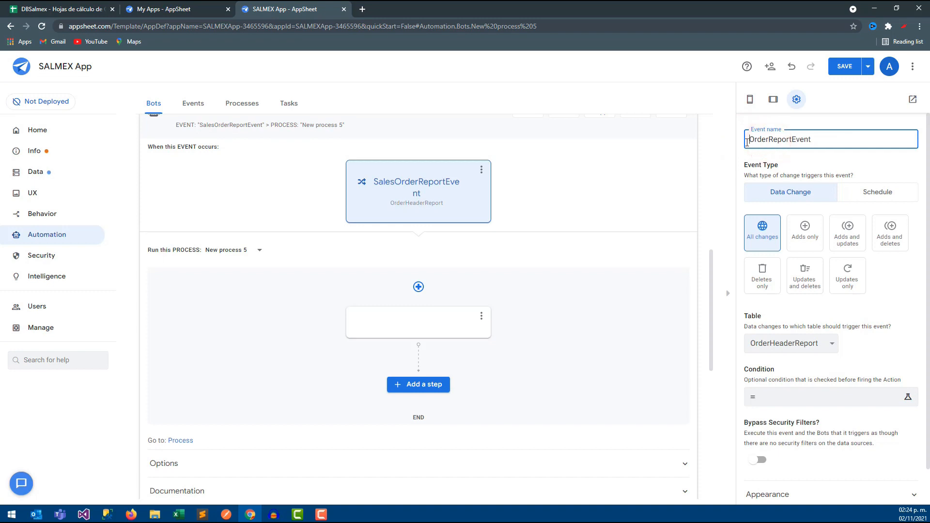
scroll(494, 216, "up", 3)
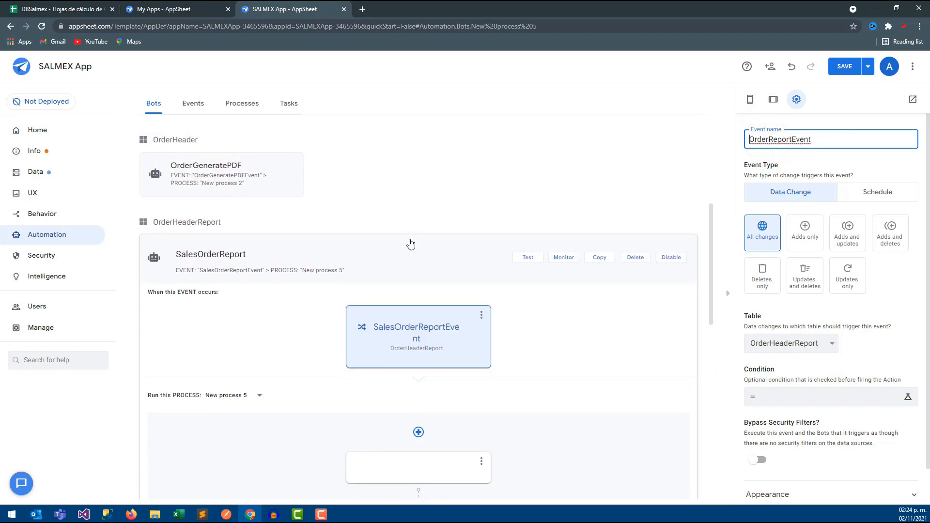
key("ctrl+z")
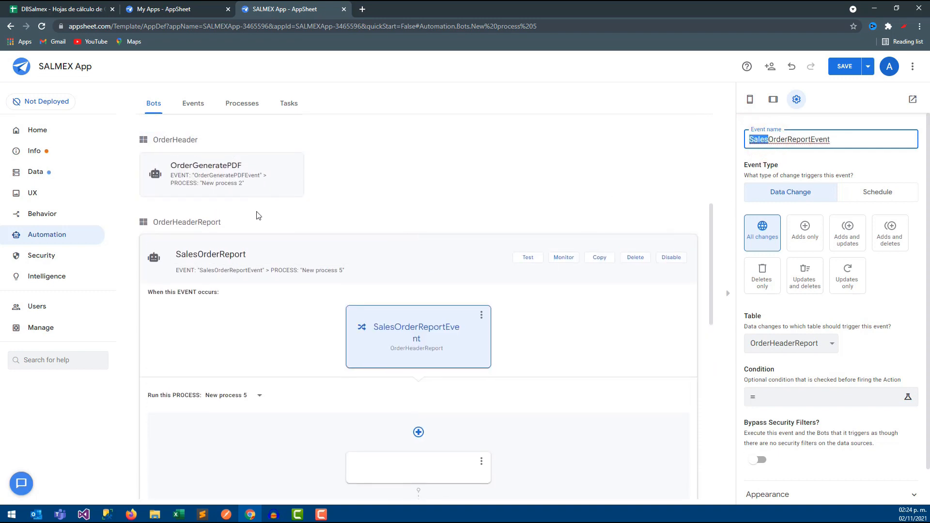
scroll(406, 368, "down", 2)
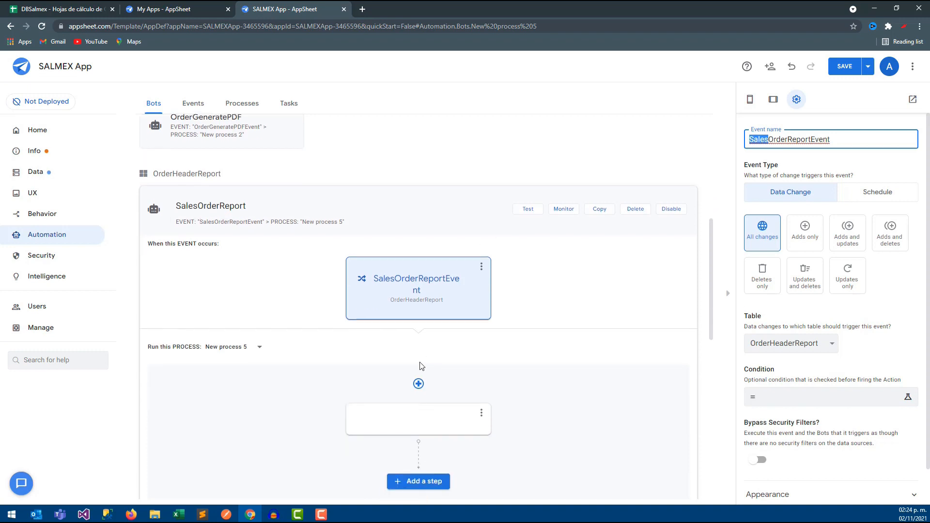
Name the new process step SalesOrderReportStep1.
left_click(406, 373)
left_click(426, 379)
type("A")
key("BackSpace")
type("Sales")
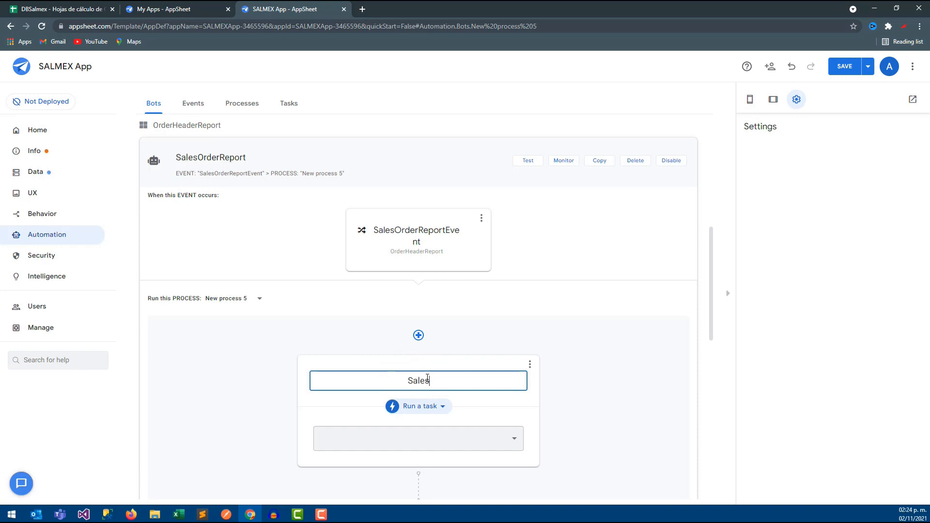
type("OrderReport")
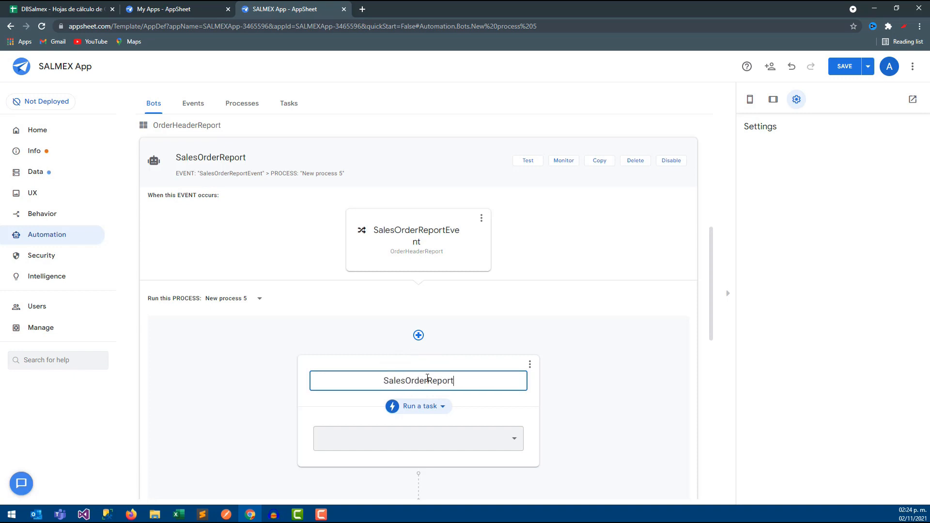
type("Step1")
key("Return")
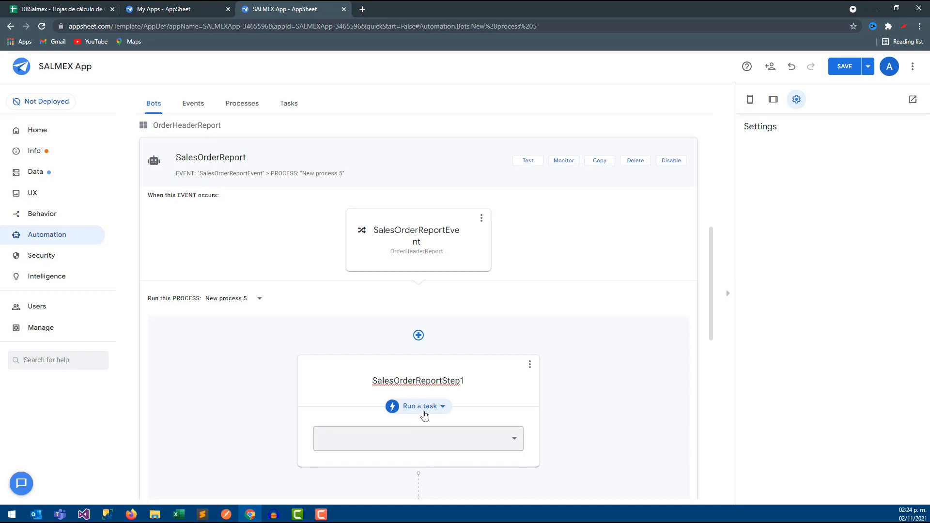
Create a new task for the SalesOrderReportStep1 step and name it SalesOrderReportGenerate.
left_click(426, 445)
left_click(425, 446)
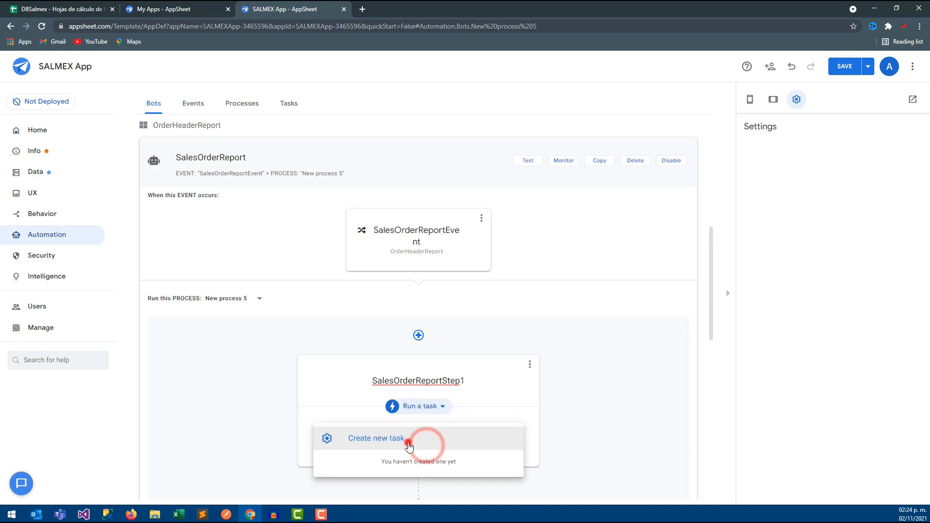
triple_click(813, 165)
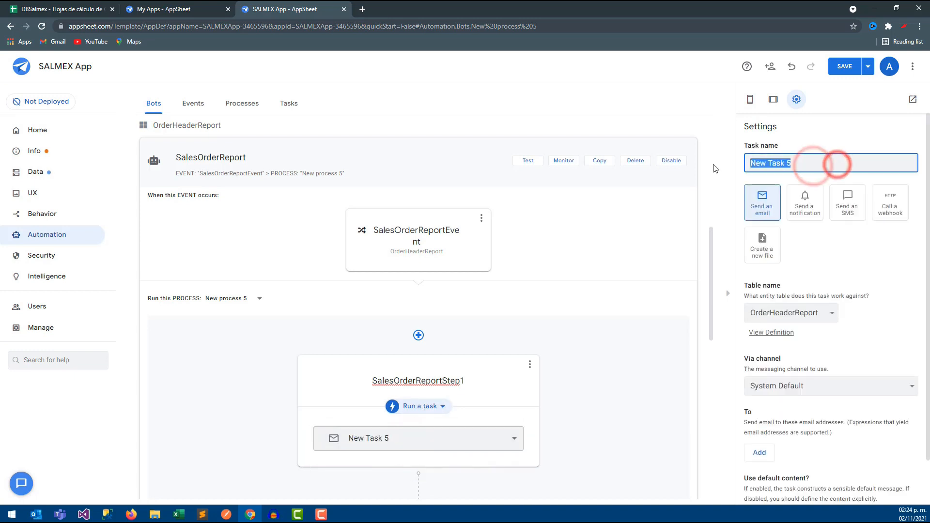
type("SalesOrderReportGenerate")
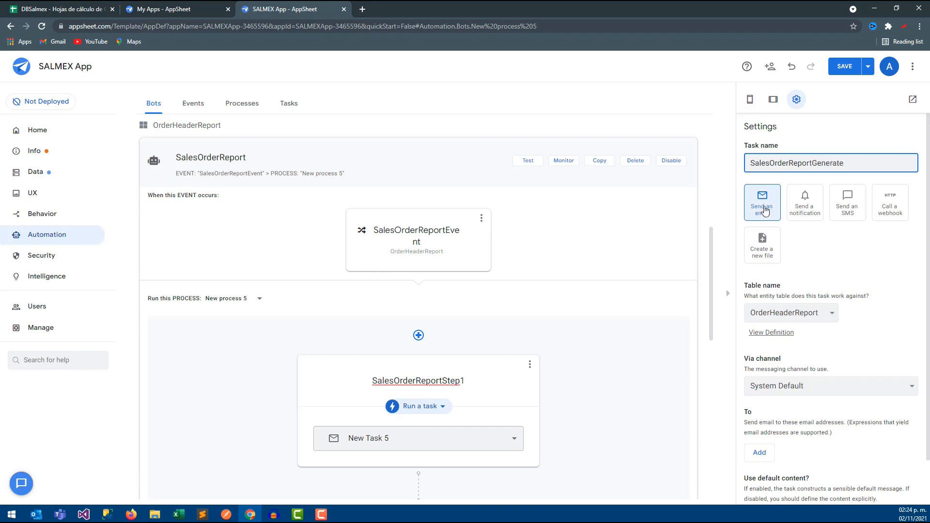
left_click_drag(751, 163, 811, 164)
left_click(815, 164)
left_click_drag(756, 164, 754, 164)
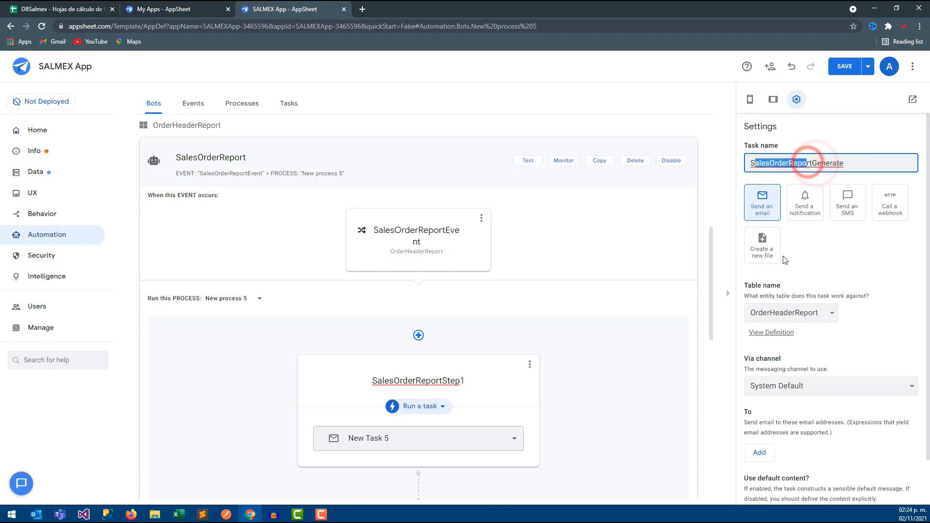
Set the SalesOrderReportGenerate task's type to Create a new file.
left_click(765, 249)
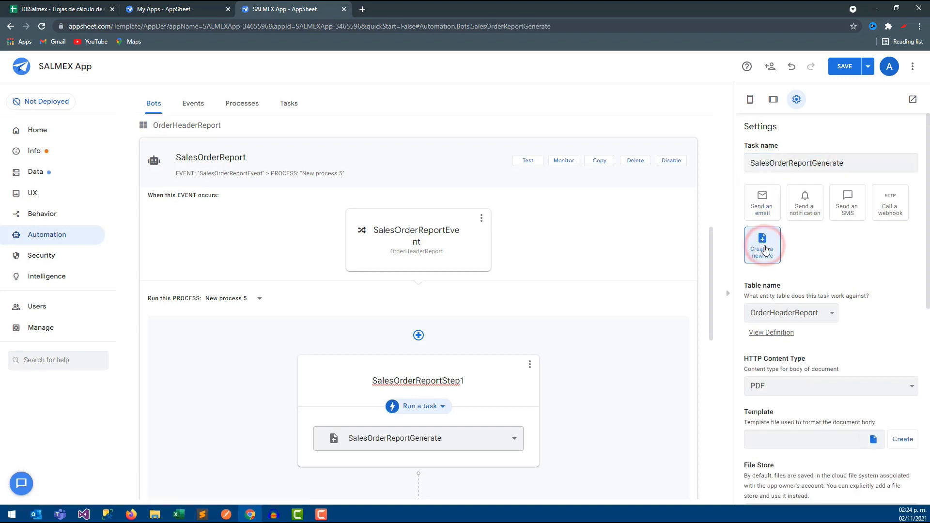
scroll(797, 269, "down", 1)
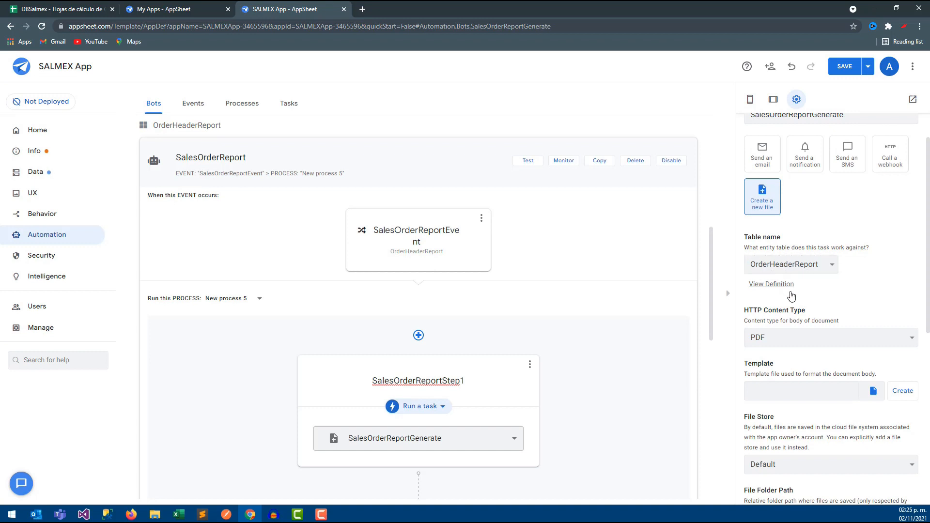
scroll(779, 295, "down", 1)
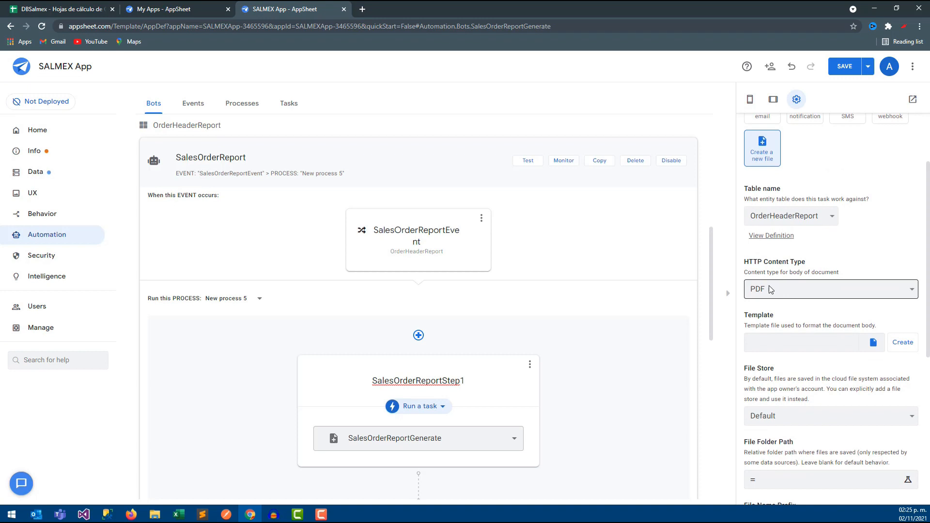
Set the task's File Name Prefix expression to [ReportName] and save it.
scroll(770, 291, "down", 4)
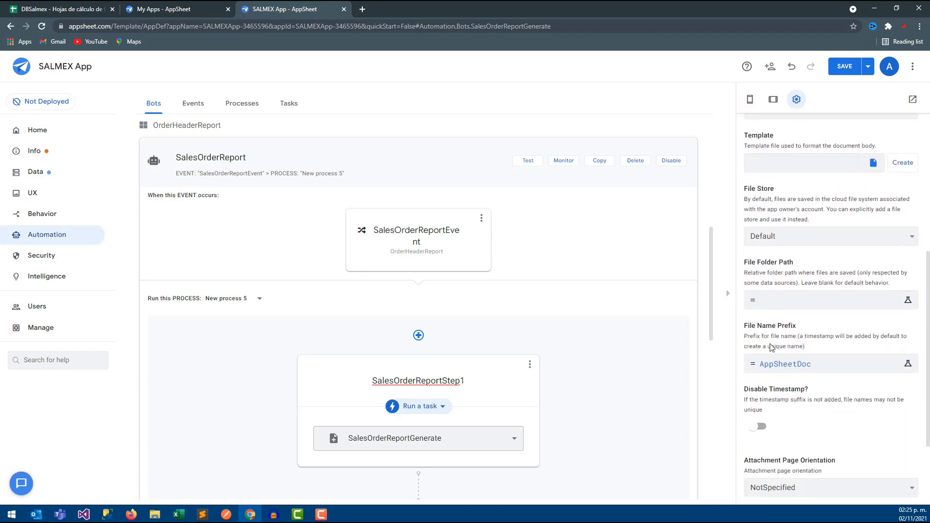
scroll(773, 347, "up", 1)
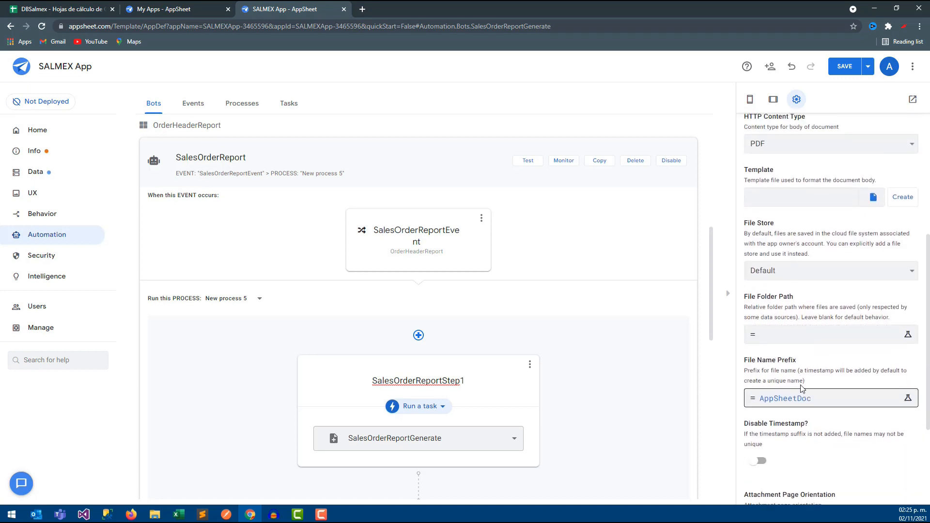
left_click(809, 398)
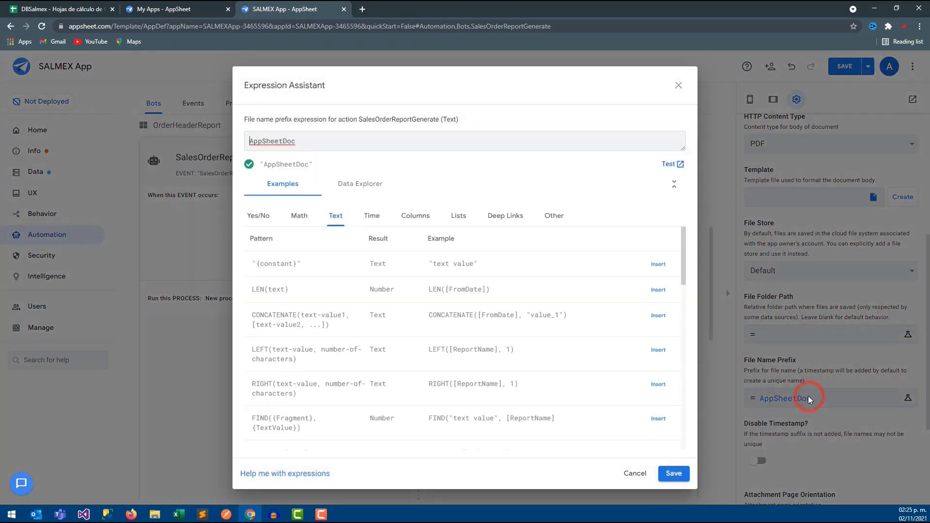
double_click(333, 146)
key("BackSpace")
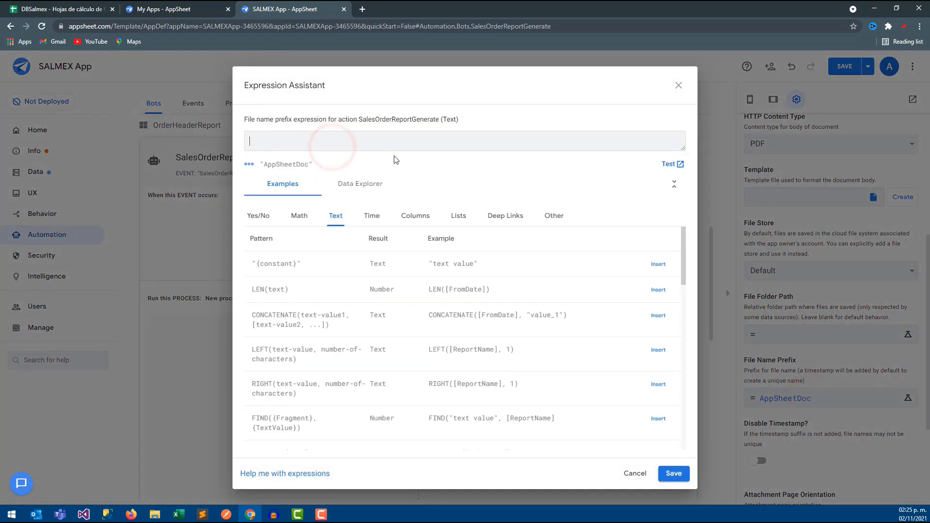
left_click(417, 216)
left_click(459, 215)
left_click(415, 215)
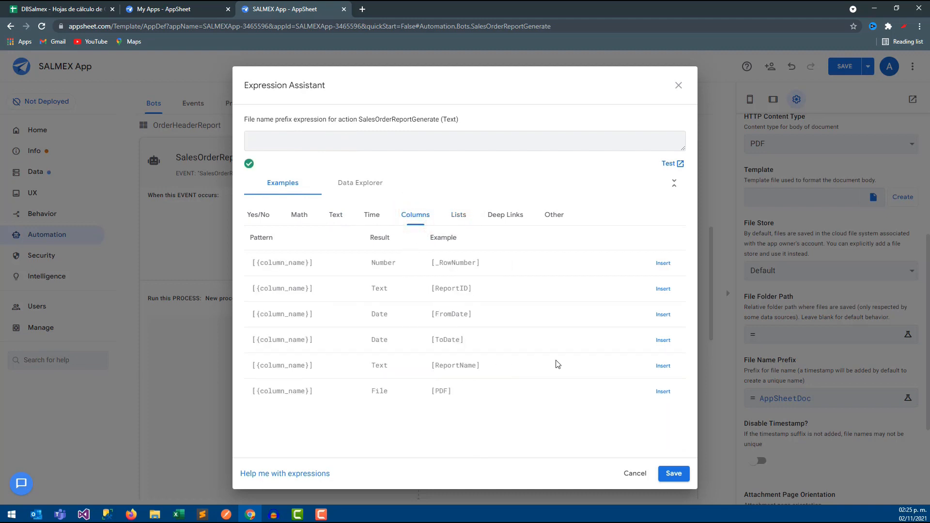
left_click(663, 365)
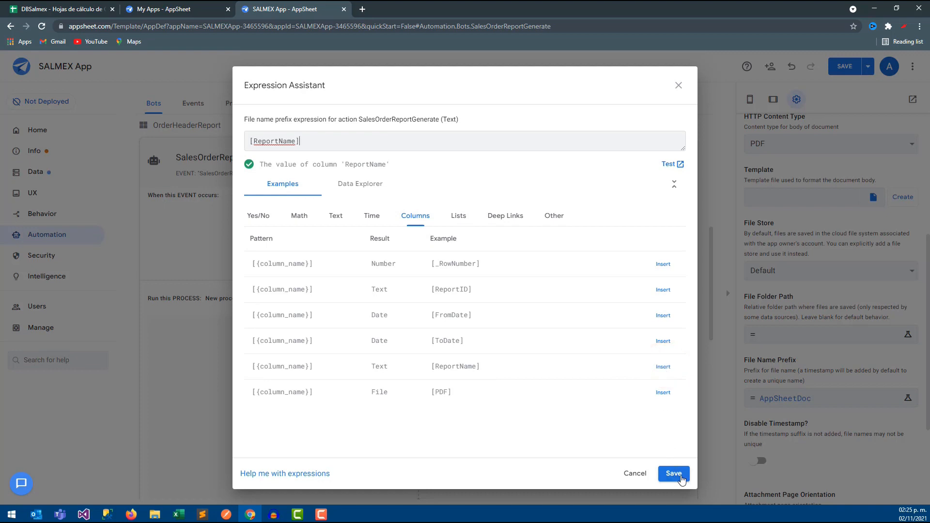
left_click(680, 479)
Set the task's File Folder Path expression to "/Reports/" and save it.
left_click(784, 336)
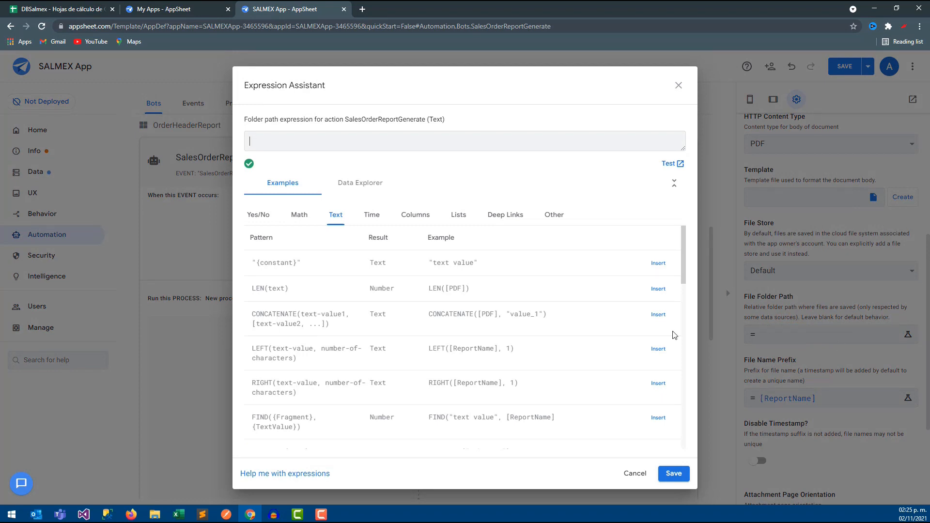
left_click(351, 151)
type("\"/Reports/")
left_click(673, 474)
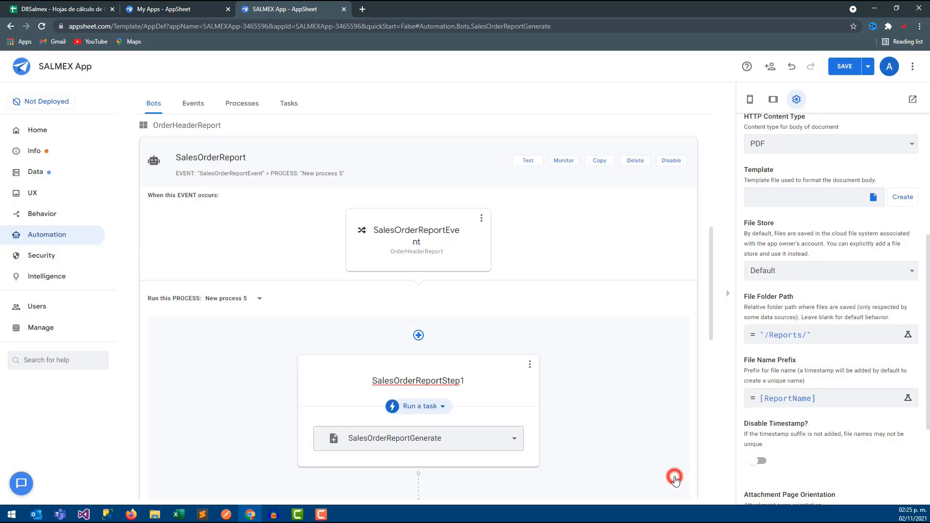
left_click_drag(759, 296, 793, 296)
left_click_drag(755, 360, 789, 360)
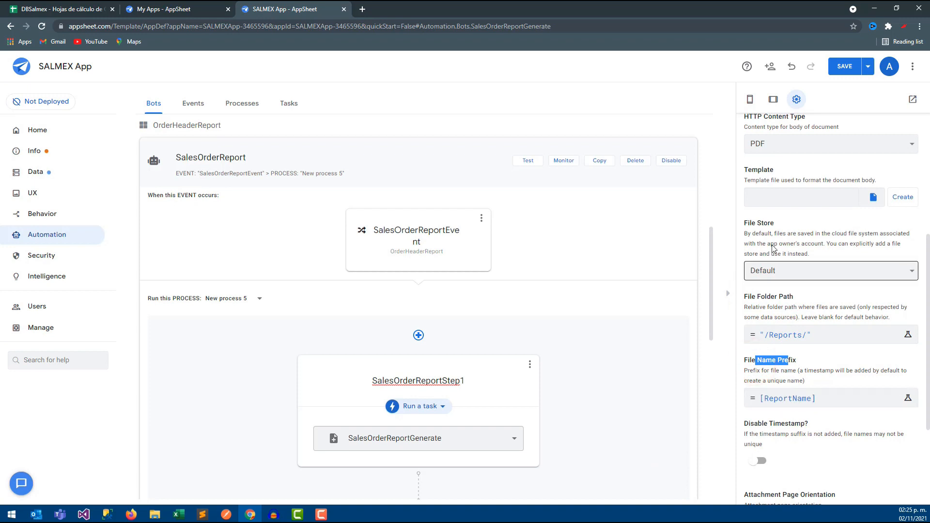
Create a new template document for the SalesOrderReportGenerate task and open it for editing in Google Docs.
scroll(775, 250, "up", 1)
left_click(862, 244)
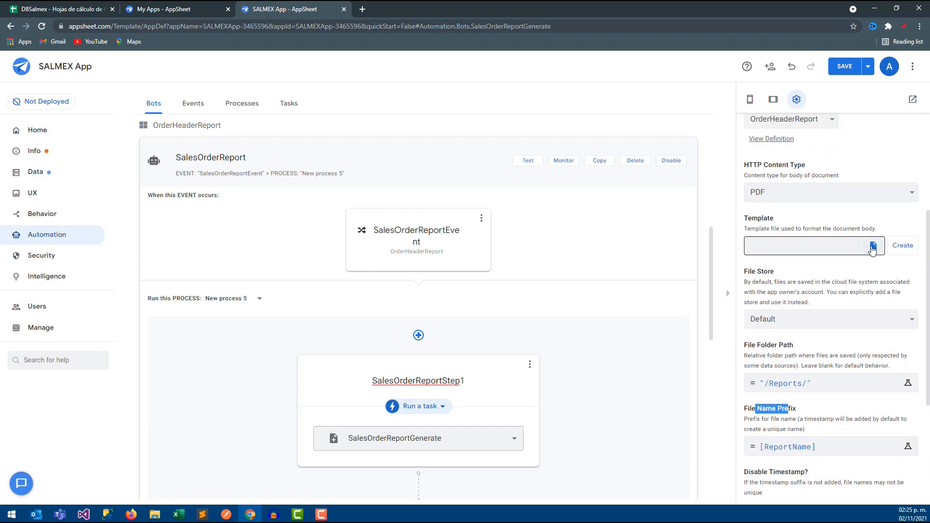
left_click(902, 246)
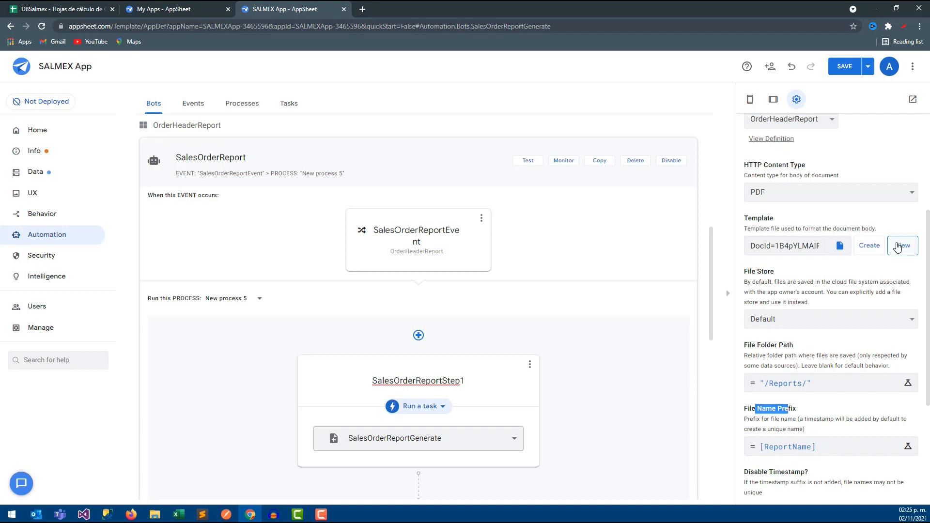
left_click(898, 249)
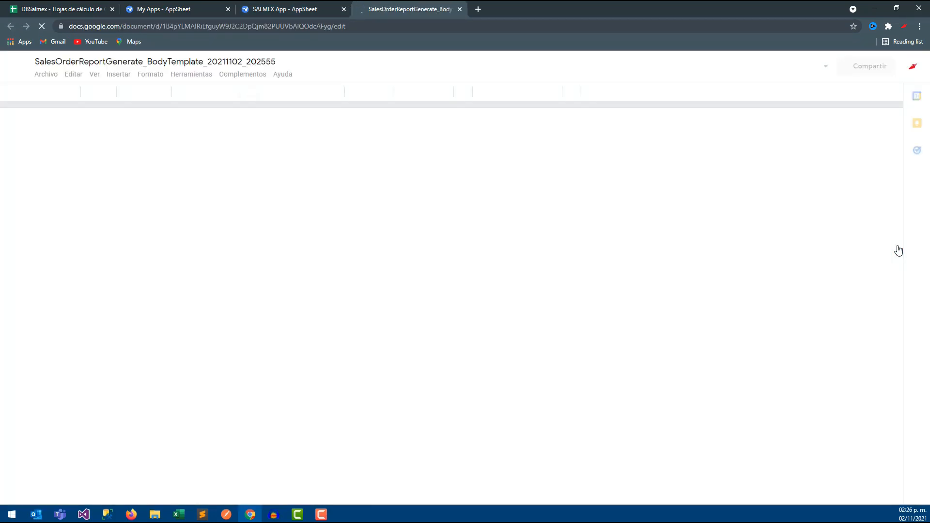
Remove the PDF: <<[PDF]>> line from the body of the template document.
left_click(353, 268)
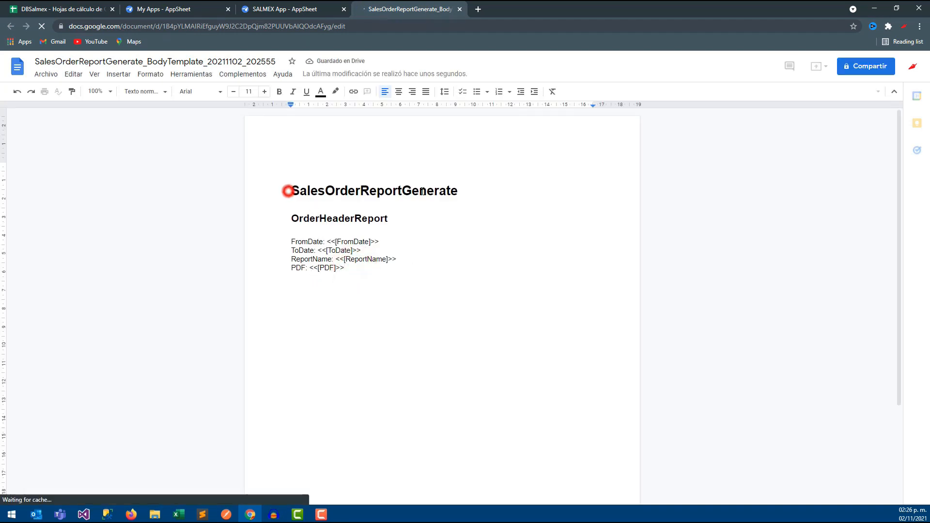
double_click(290, 191)
left_click(463, 191)
left_click(354, 266)
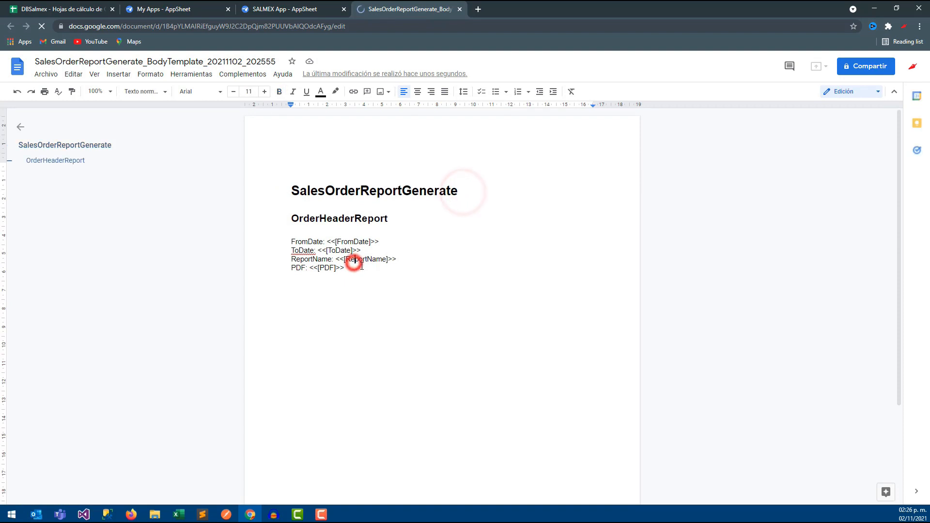
key("Return")
left_click(337, 266)
left_click(354, 276)
left_click_drag(361, 278, 290, 277)
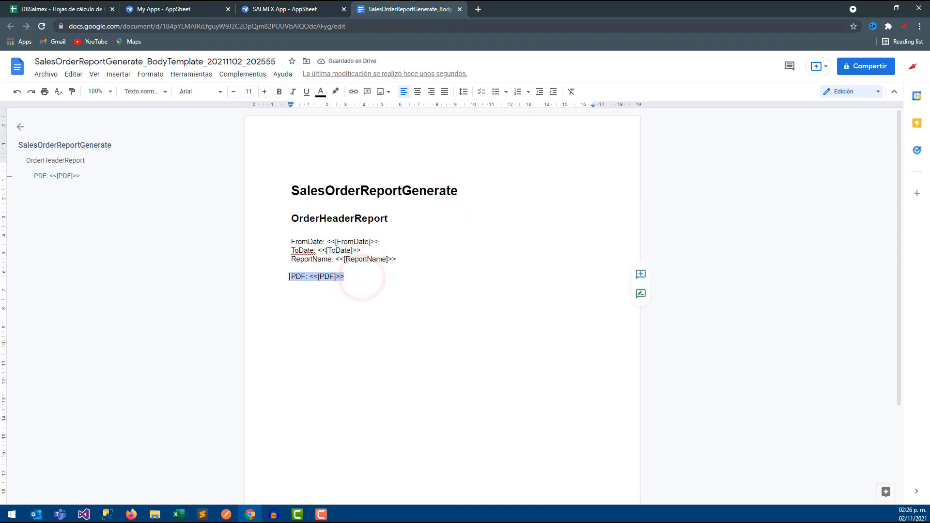
key("BackSpace")
key("BackSpace")
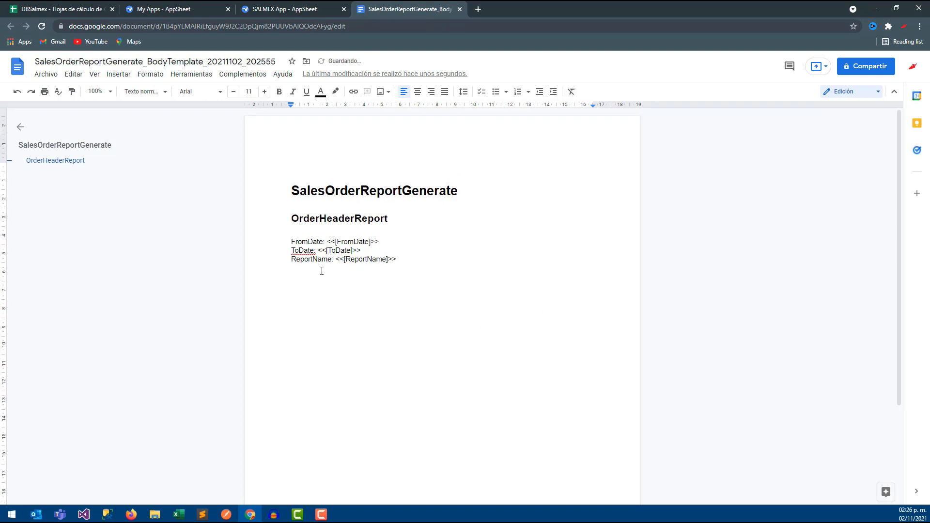
key("alt+Tab")
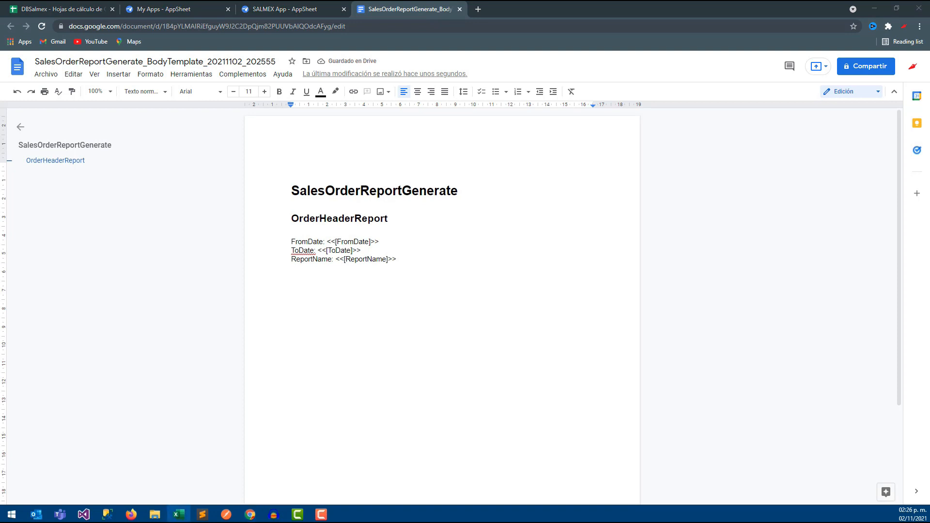
key("alt+Tab")
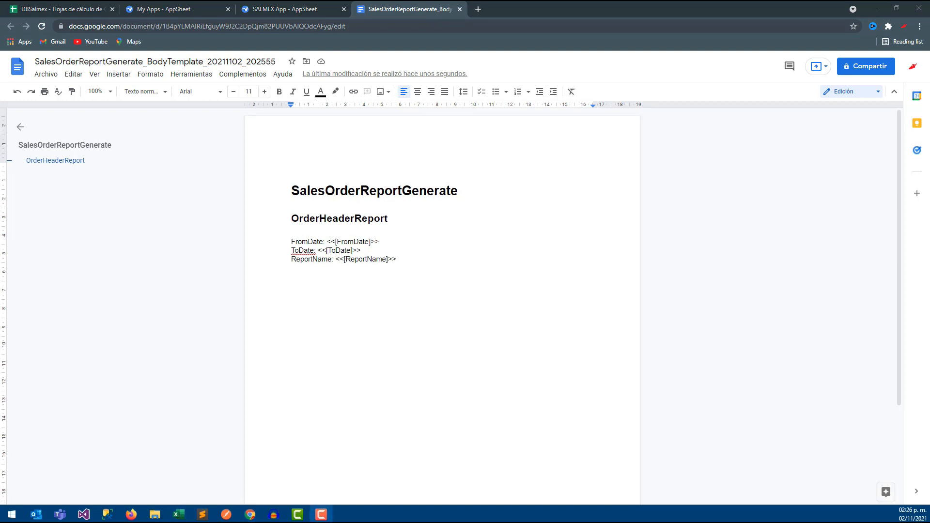
key("alt+Tab")
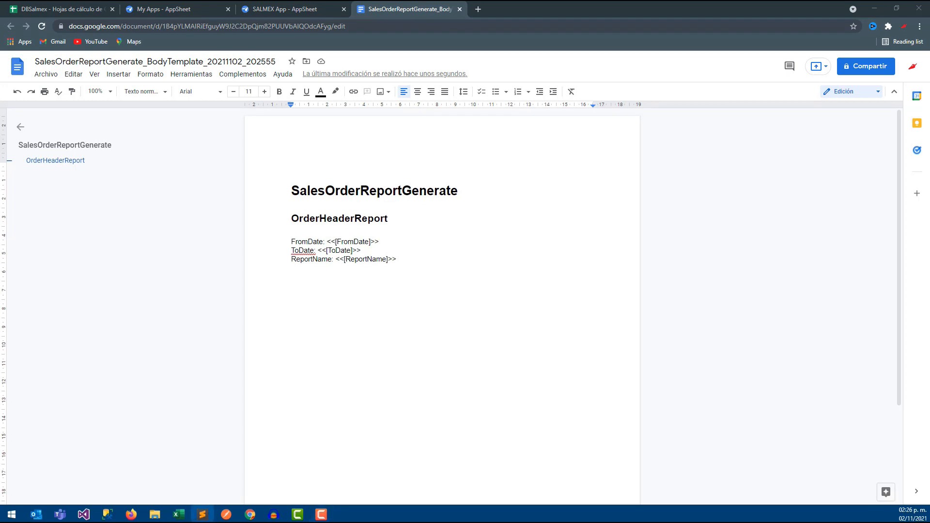
Insert a table with three columns and one row below the ReportName line.
left_click(336, 275)
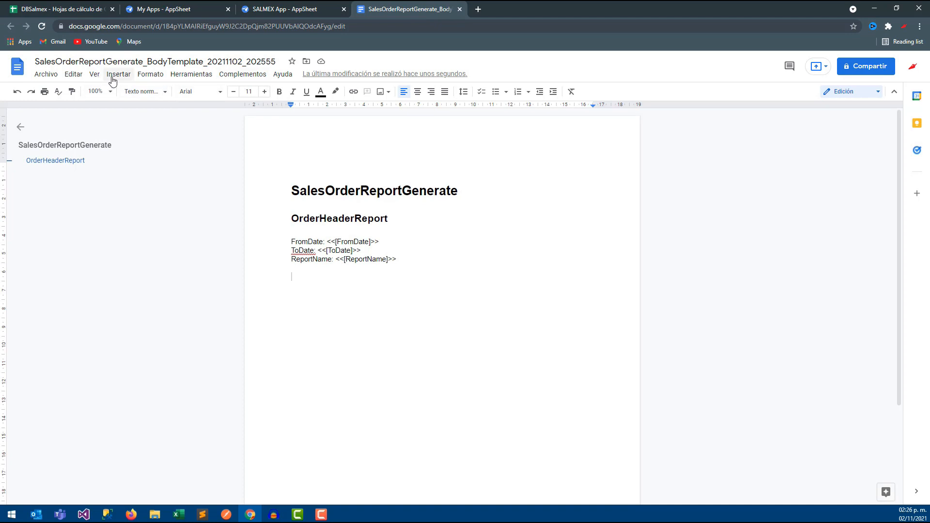
left_click(115, 77)
mouse_move(132, 109)
left_click(270, 111)
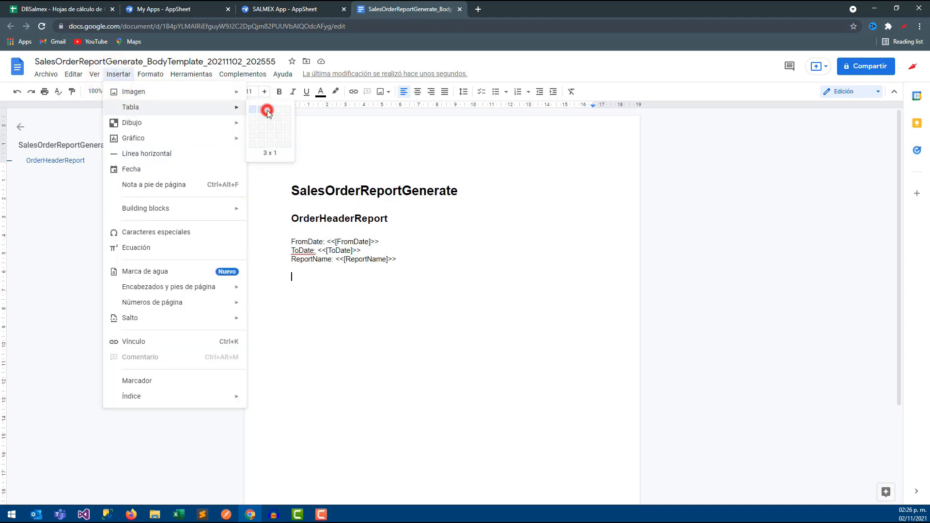
double_click(302, 215)
Switch to the DBSalmex spreadsheet and examine the OrderHeader sheet's column headers and latest order rows.
left_click(86, 9)
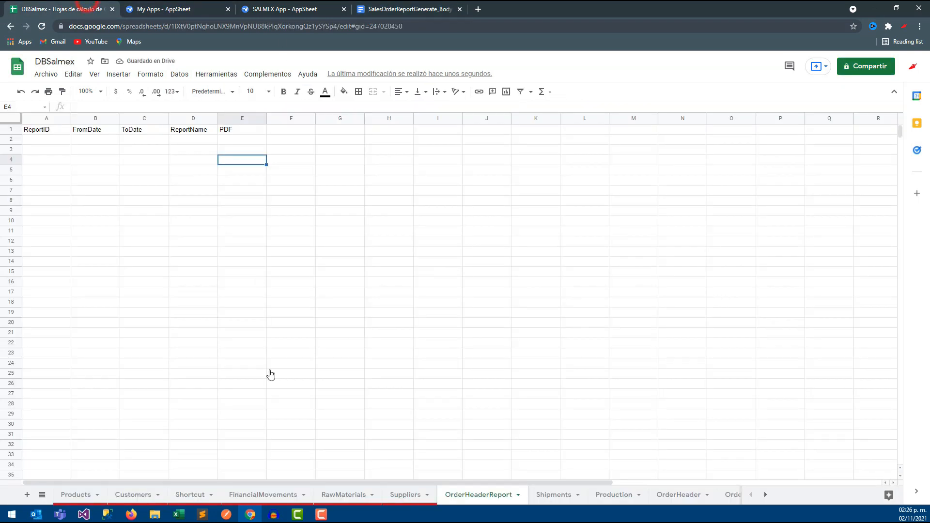
left_click(500, 496)
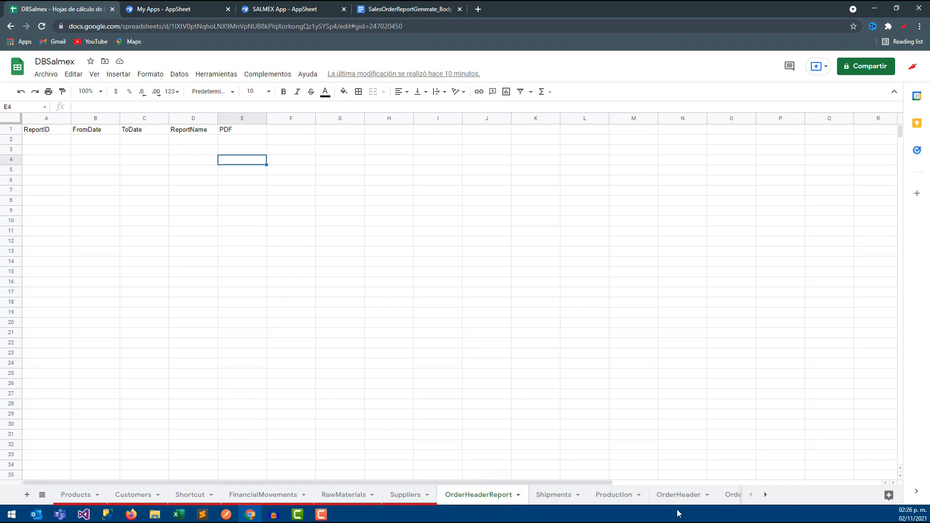
left_click(765, 495)
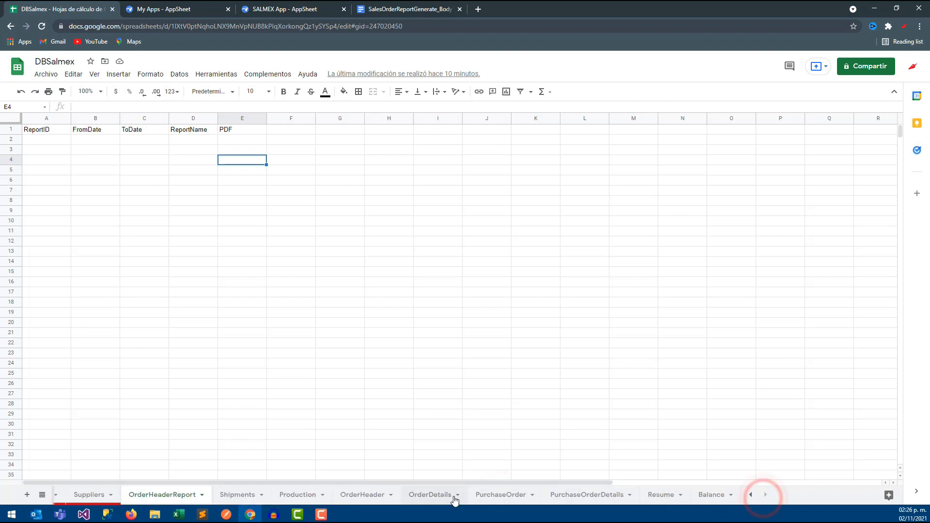
left_click(362, 495)
left_click(67, 154)
scroll(75, 191, "down", 20)
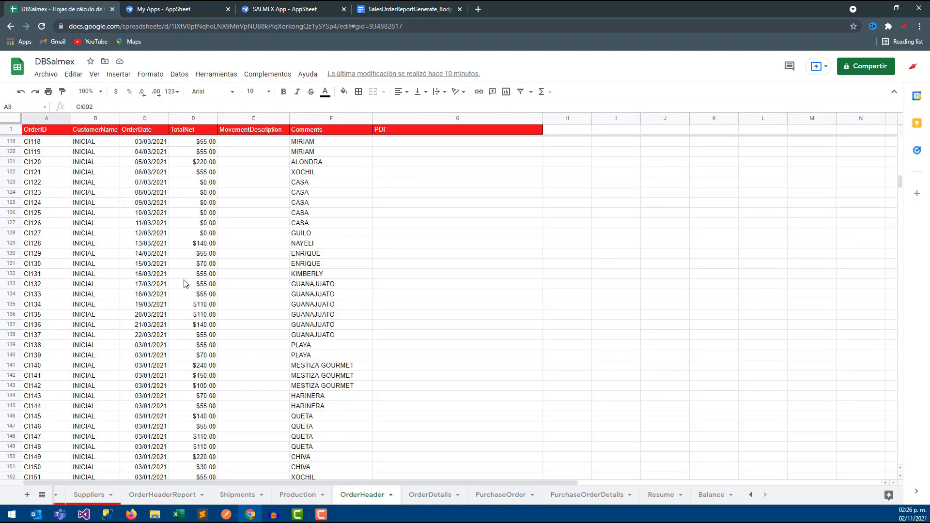
scroll(175, 301, "down", 20)
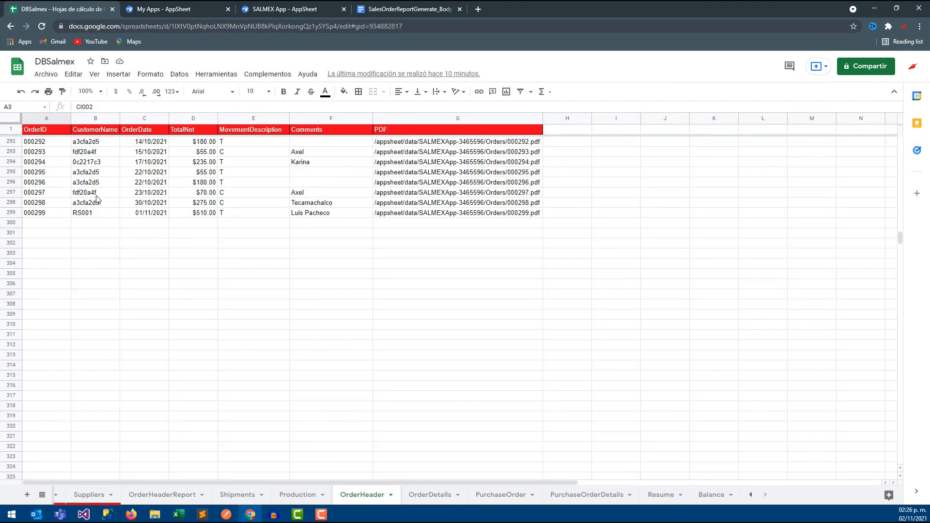
left_click(81, 133)
left_click(151, 133)
left_click(179, 131)
left_click(151, 131)
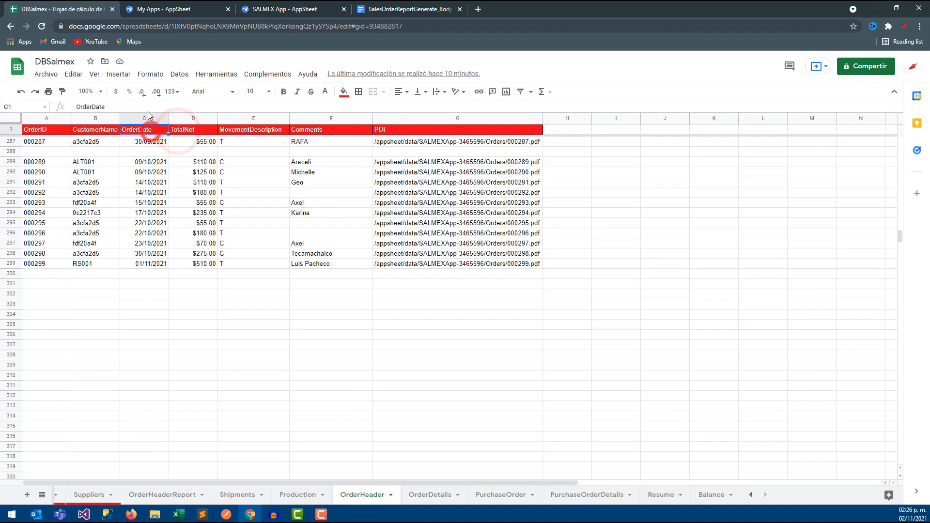
Return to the template document and enter the heading Order Date in the table's first cell.
left_click(380, 10)
left_click(334, 290)
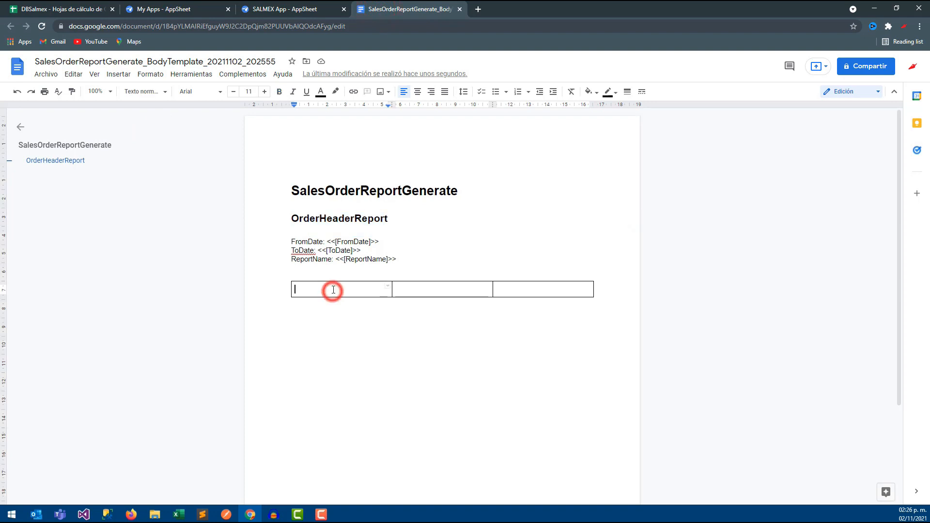
type("Order")
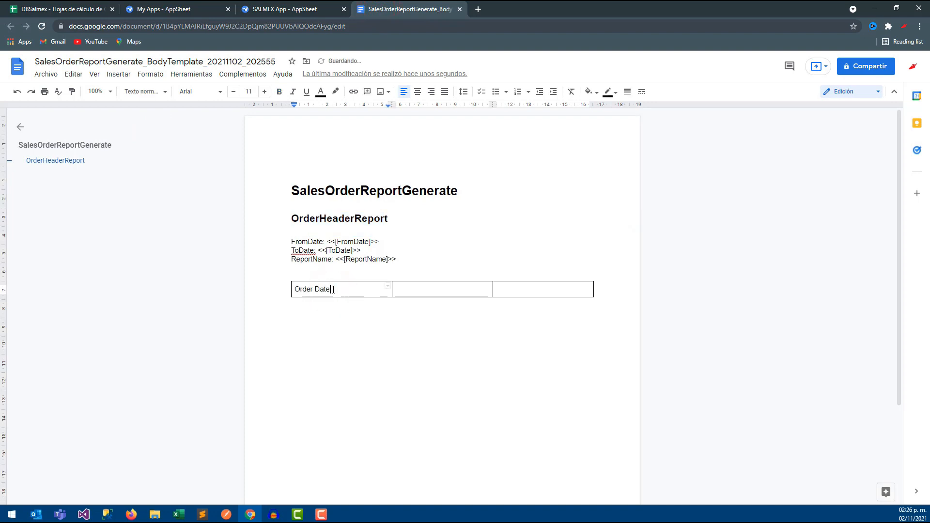
type(" Date")
Enter the heading Total Net in the table's second cell of the template, checking the OrderHeader column names for reference.
left_click(420, 289)
left_click(311, 9)
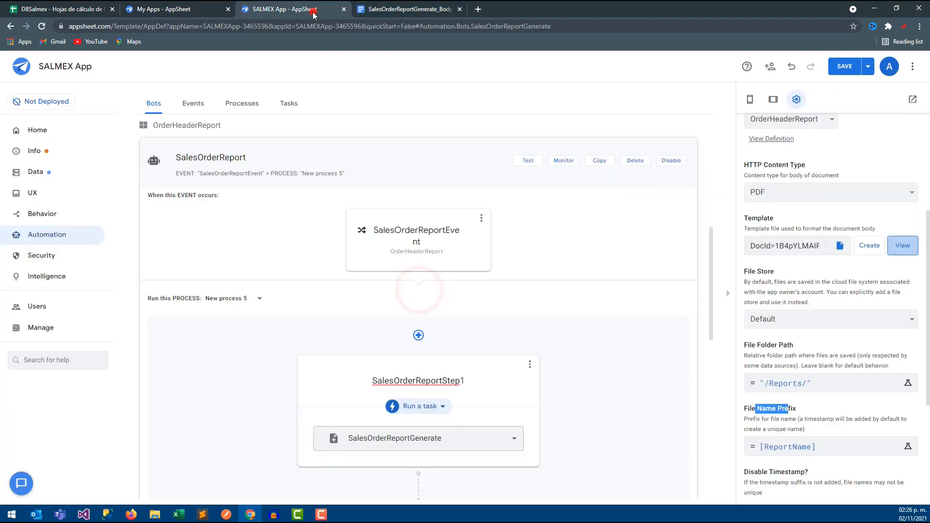
left_click(68, 9)
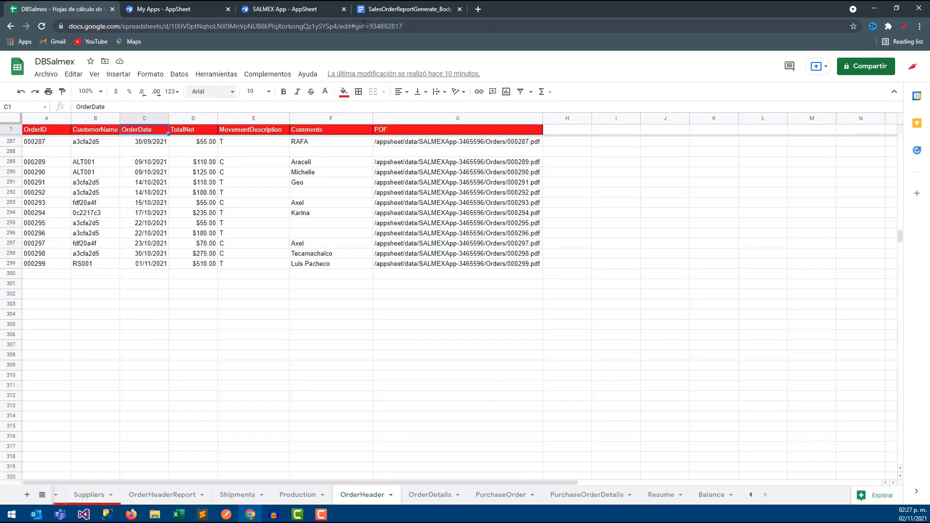
left_click(161, 5)
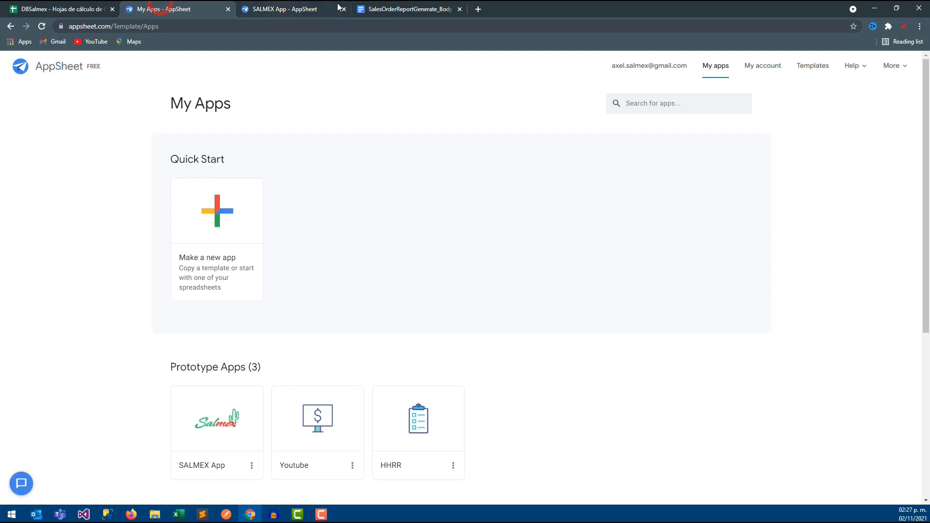
left_click(403, 6)
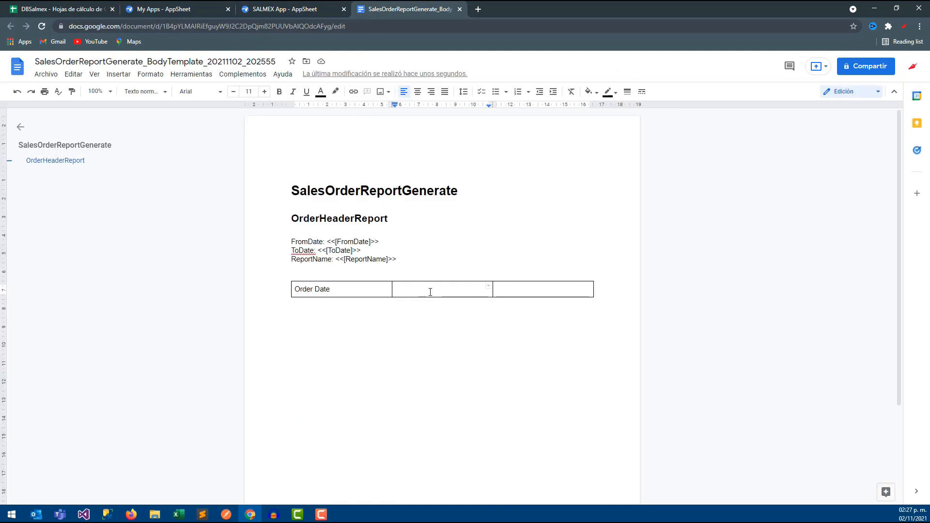
type("tota")
key("BackSpace")
key("BackSpace")
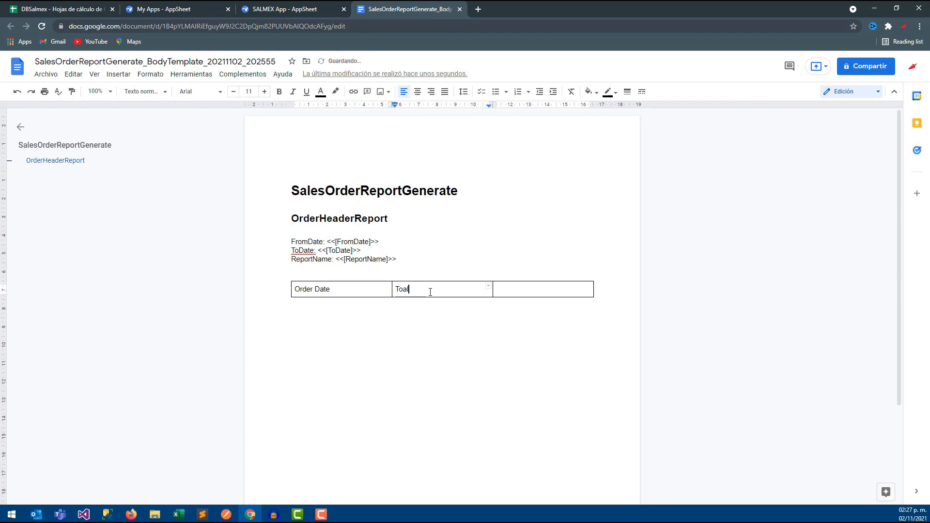
type("oal Net")
Recheck the OrderHeader columns in the spreadsheet, and replace the template table's second-cell heading with the heading Total in the third cell.
left_click(72, 7)
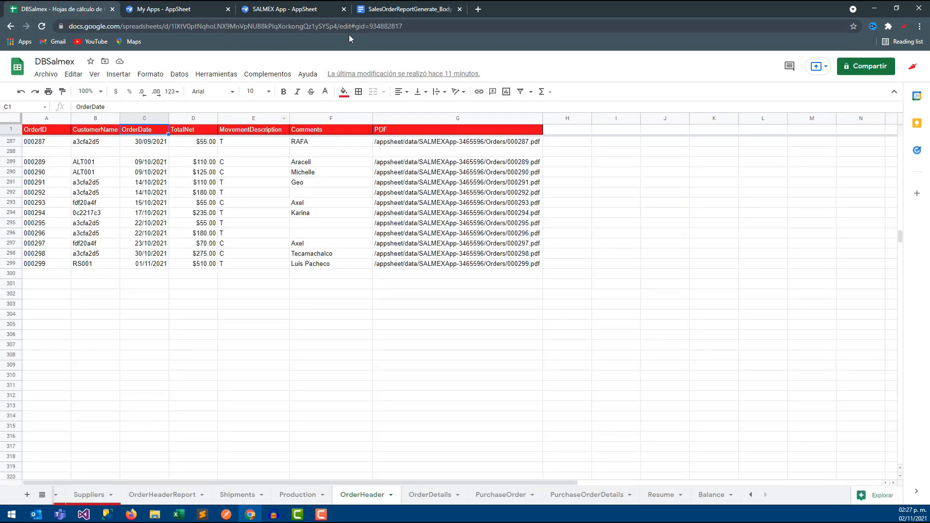
left_click(246, 131)
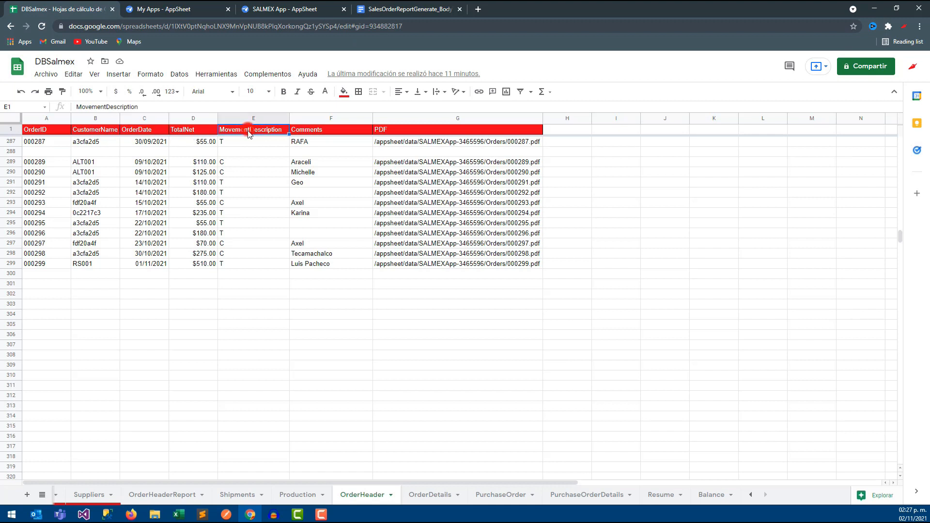
left_click(400, 9)
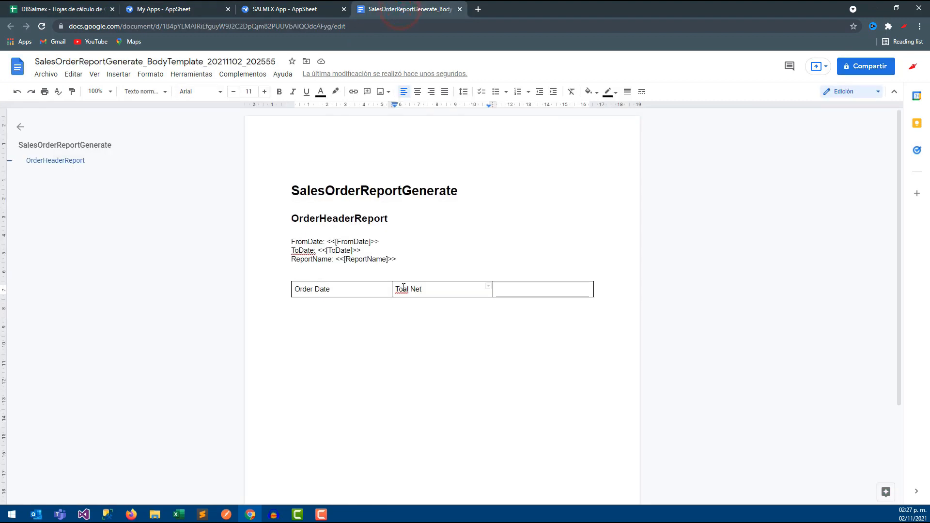
left_click_drag(424, 290, 391, 289)
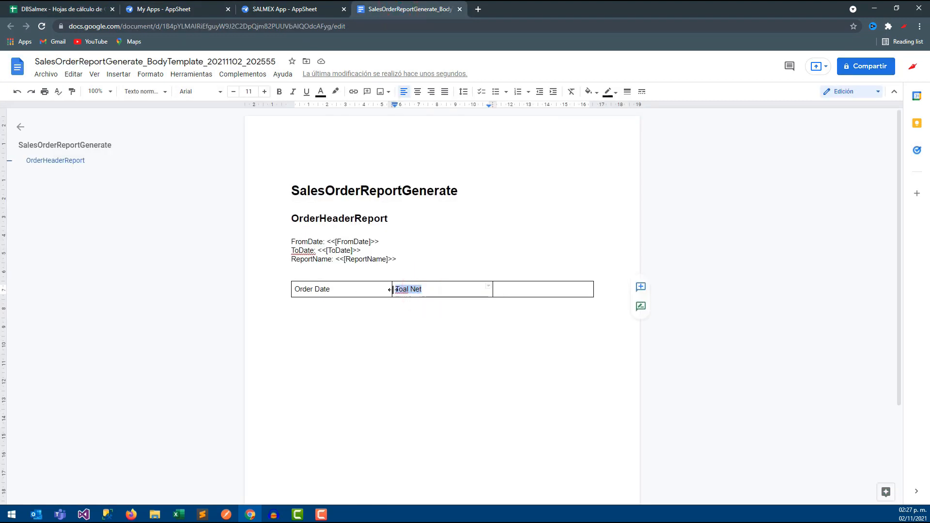
key("BackSpace")
key("ctrl+z")
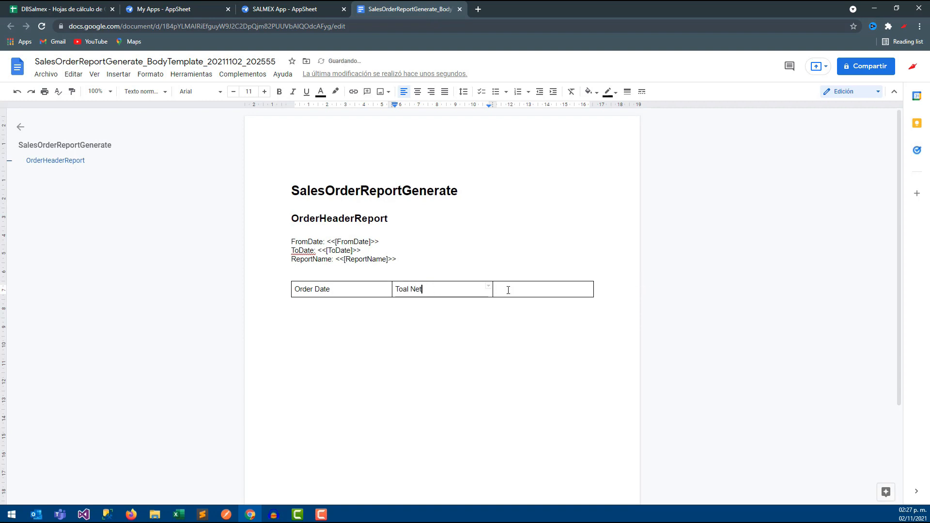
triple_click(458, 290)
key("BackSpace")
left_click(519, 289)
type("totalTota")
Enter the heading Fecha in the table's second cell and replace the first cell's heading with Número de orden.
left_click(397, 291)
type("Order Date")
double_click(415, 290)
type("Fecha")
left_click_drag(334, 286, 296, 290)
type("N")
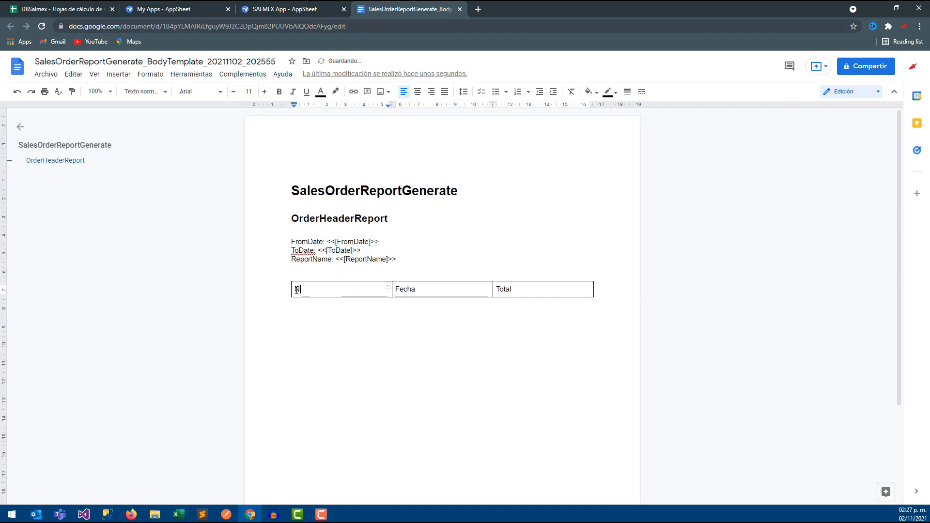
type("umero de orden")
Paste below the table the Start:SELECT block filtering OrderHeader by OrderDate between FromDate and ToDate, with OrderID, OrderDate, TotalNet and End tags.
key("alt+Tab")
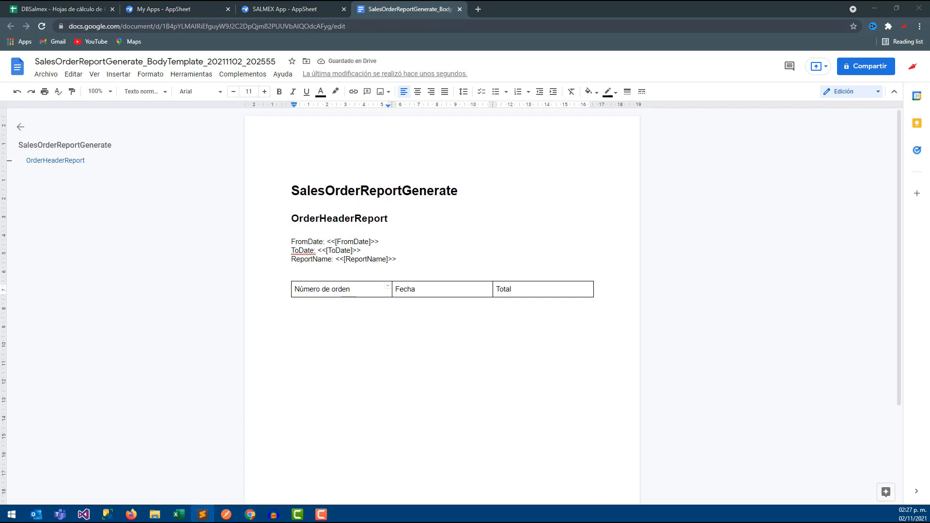
left_click(353, 326)
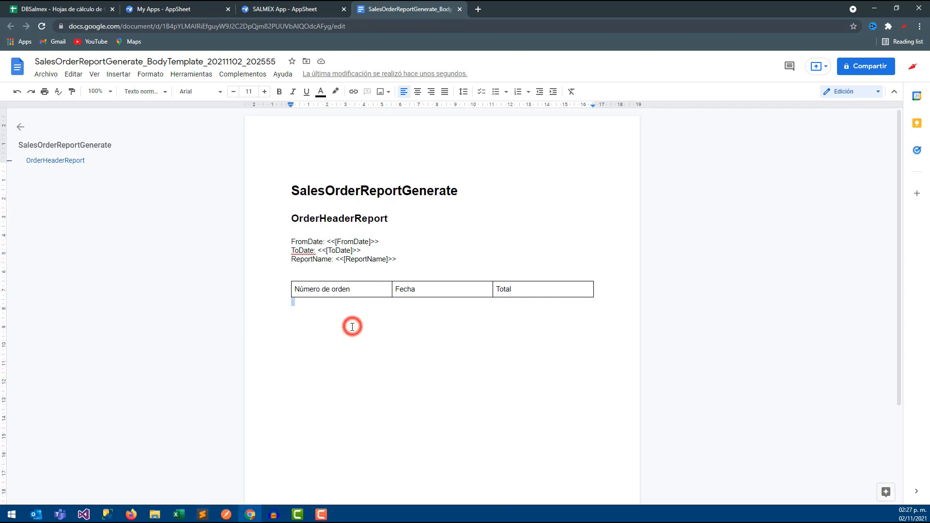
left_click(340, 322)
type("<<Start:SELECT(OrderHeader[OrderID], AND( [OrderDate] >= [_THISROW].[FromDate], [OrderDate] <= [_THISROW].[ToDate]))>>  <<[OrderID]>>\t<<[OrderDate]>>\t<<[TotalNet]>> <<End>>")
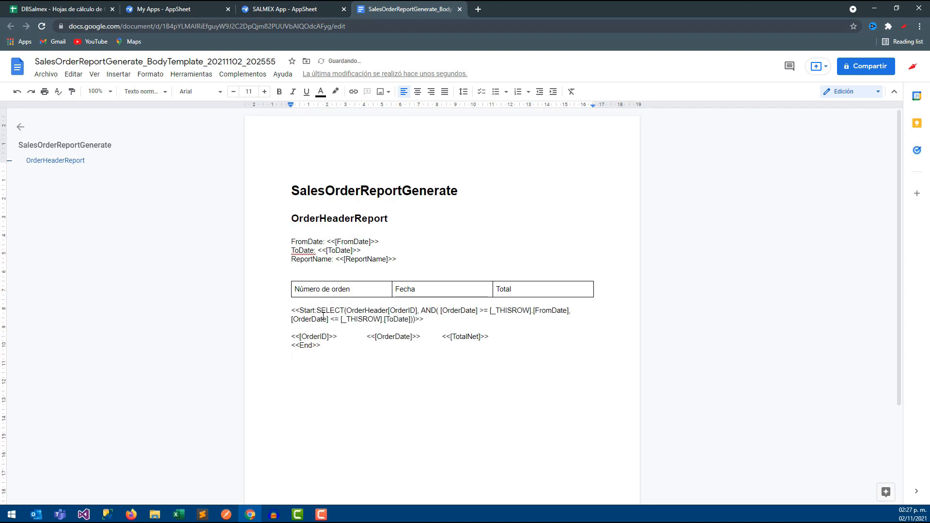
Examine the opening Start tag and the closing End tag of the block below the table.
double_click(291, 311)
left_click_drag(304, 310, 300, 311)
double_click(300, 310)
left_click(303, 313)
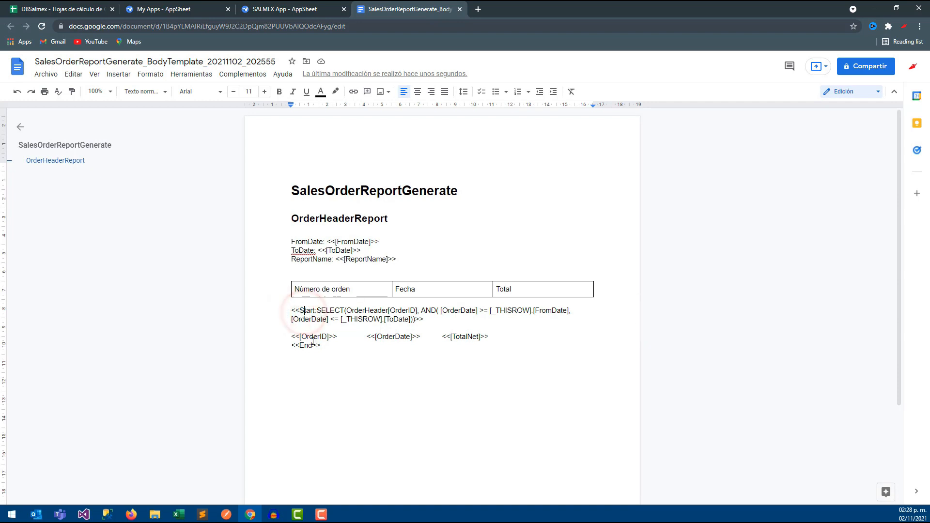
double_click(294, 312)
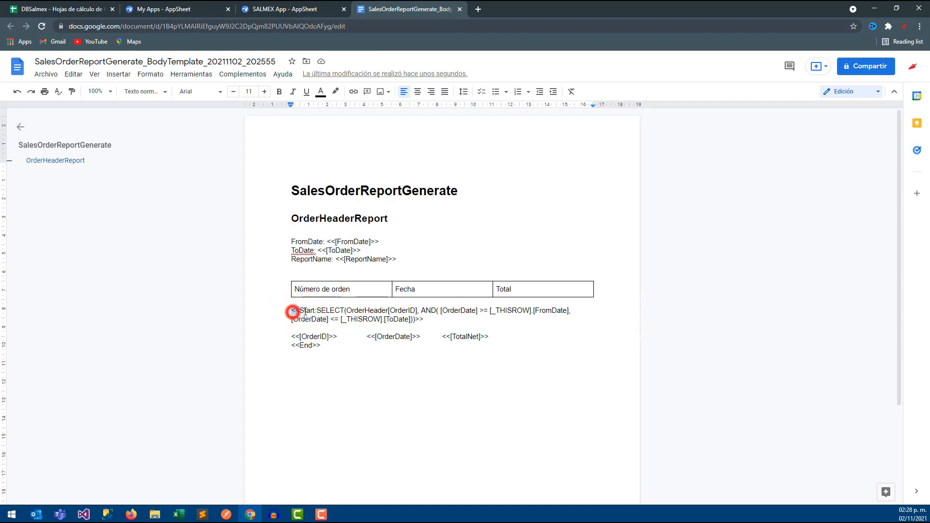
left_click(293, 345)
left_click(323, 346)
double_click(323, 346)
left_click(323, 346)
key("BackSpace")
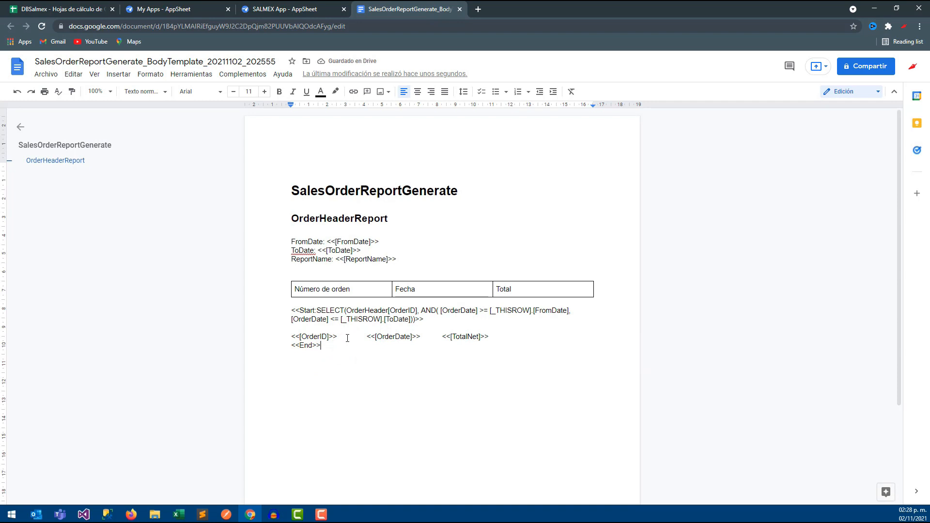
Compare the SELECT's table name with the OrderHeader sheet, and review its OrderID key and the FromDate condition inside AND.
mouse_move(347, 312)
left_mouse_down()
mouse_move(386, 310)
mouse_move(346, 312)
left_mouse_up()
left_click(345, 312)
double_click(328, 312)
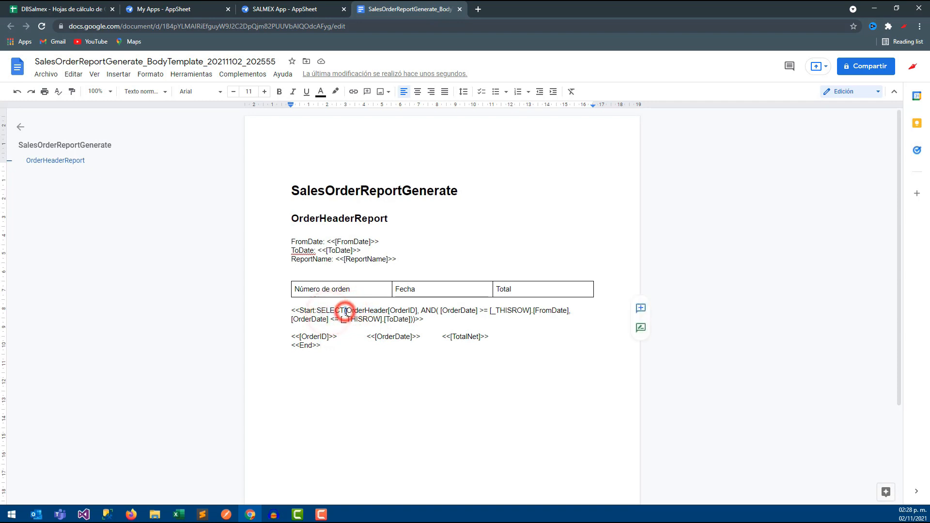
left_click(98, 8)
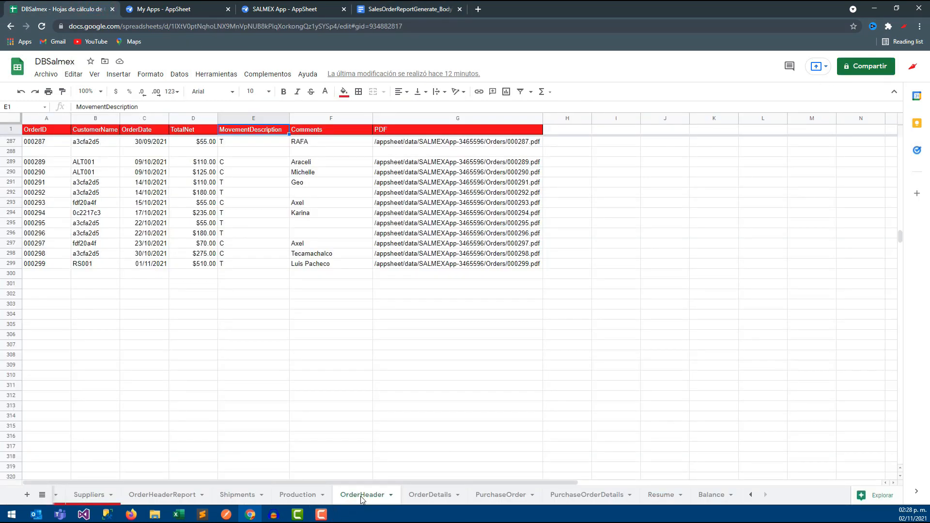
left_click(390, 11)
left_click_drag(415, 310, 391, 310)
double_click(426, 310)
left_click(426, 320)
left_click_drag(424, 311, 560, 312)
left_click(435, 316)
left_click(428, 313)
left_click(450, 312)
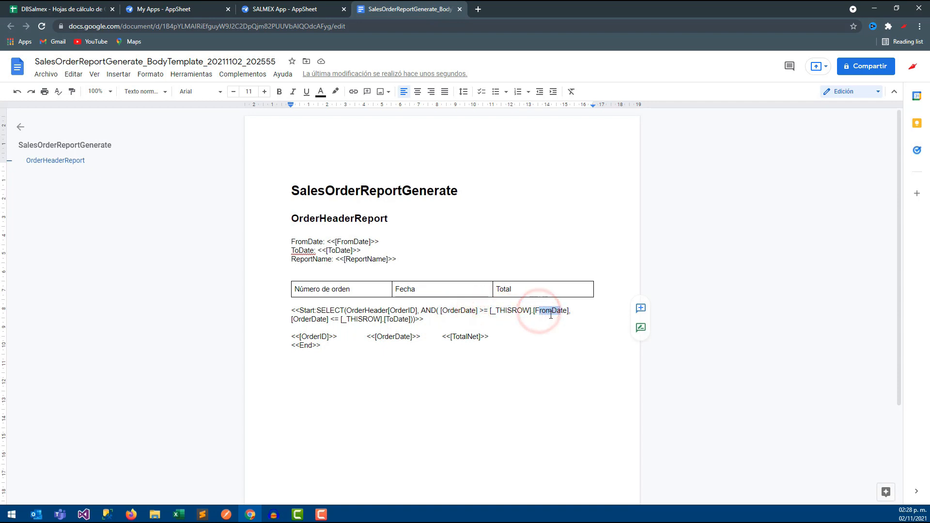
Check the FromDate and ToDate columns in the OrderHeaderReport sheet against the _THISROW references in the template's date conditions.
left_click(77, 7)
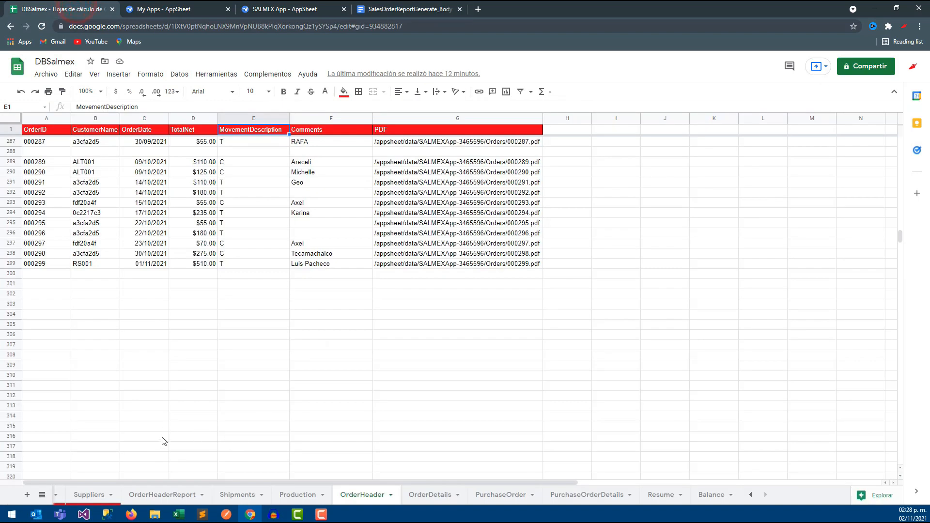
left_click(172, 494)
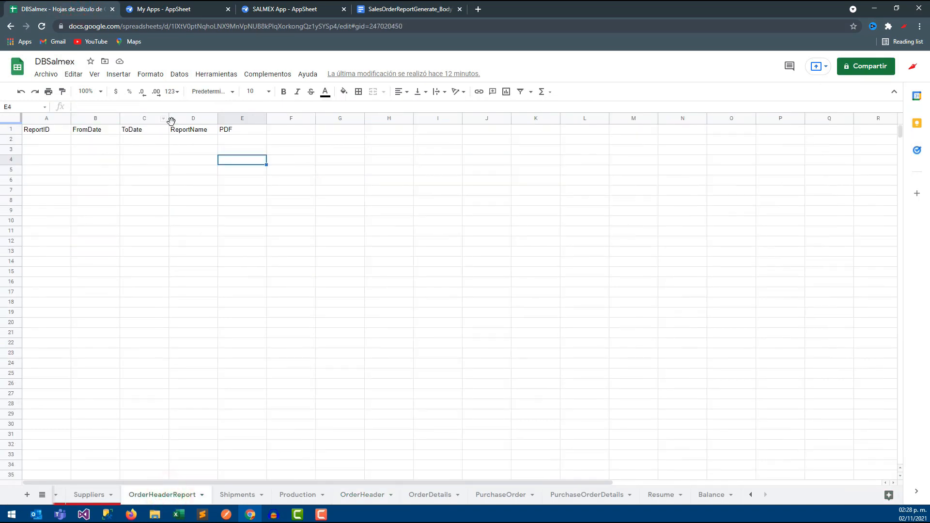
left_click(97, 119)
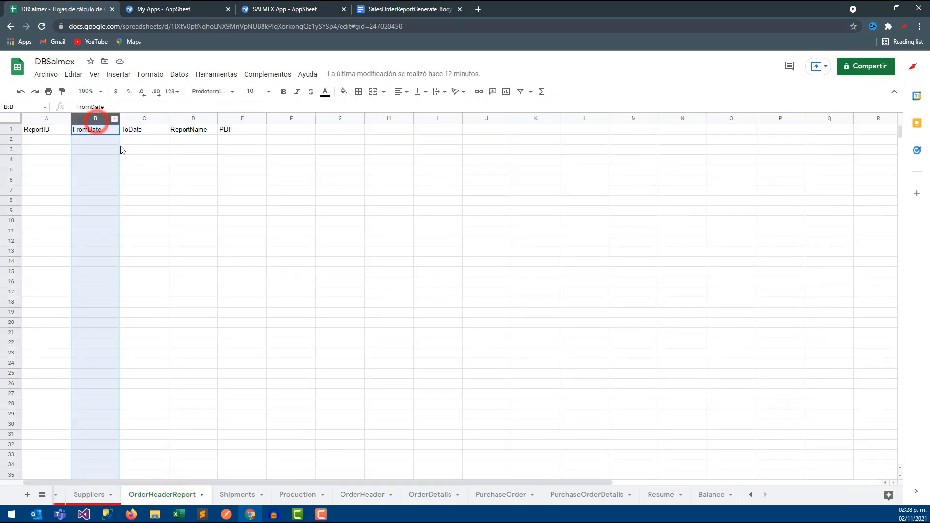
left_click(390, 6)
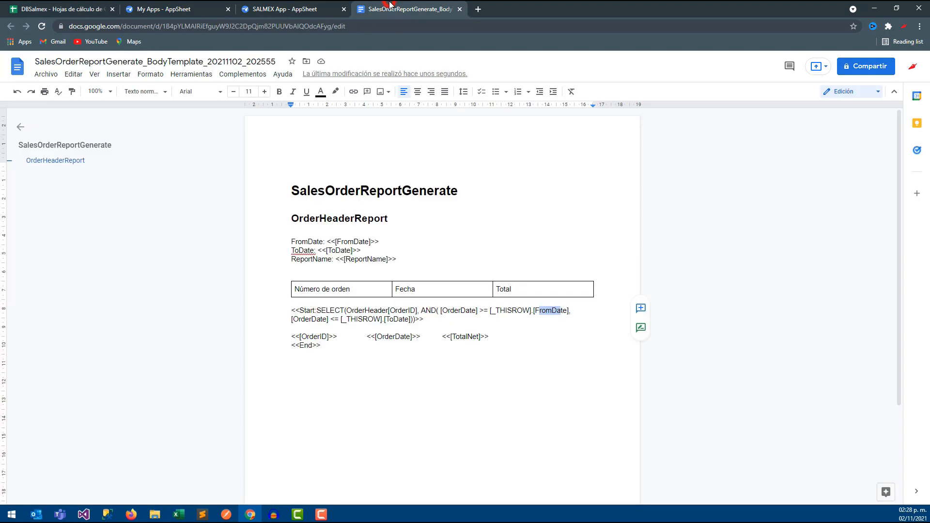
left_click(303, 320)
left_click_drag(347, 321, 380, 322)
left_click(394, 320)
left_click(394, 320)
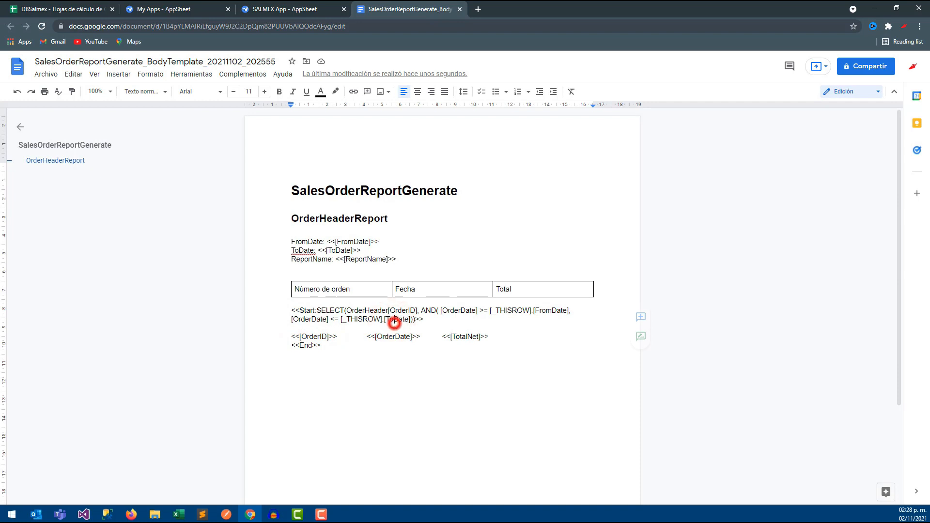
left_click(69, 10)
left_click(146, 119)
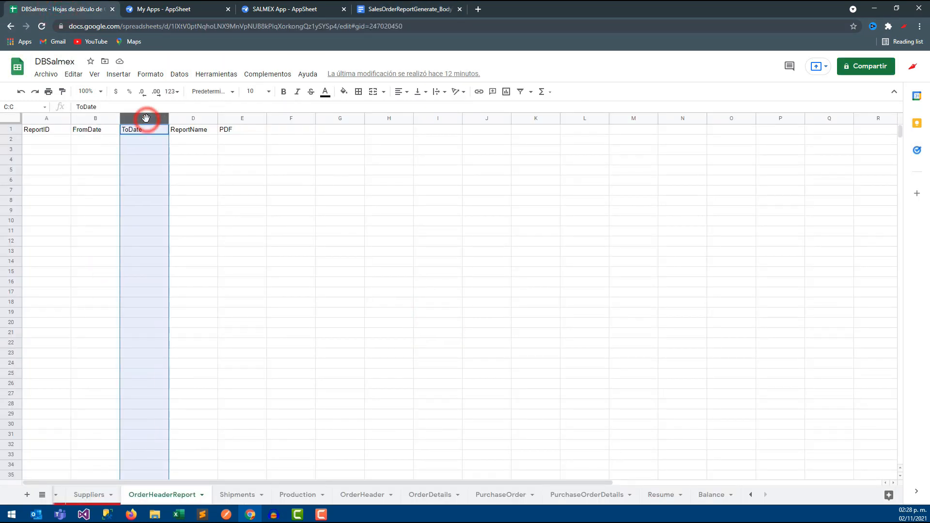
left_click(382, 8)
left_click_drag(358, 320, 414, 326)
left_click(413, 321)
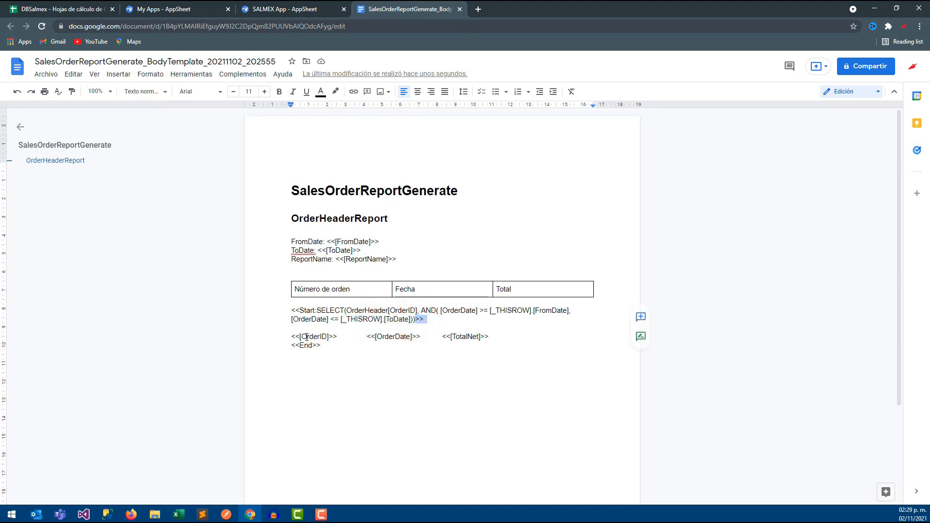
Compare the OrderHeader and OrderID references in the template with the OrderHeader sheet's OrderID, TotalNet and OrderDate columns.
double_click(353, 311)
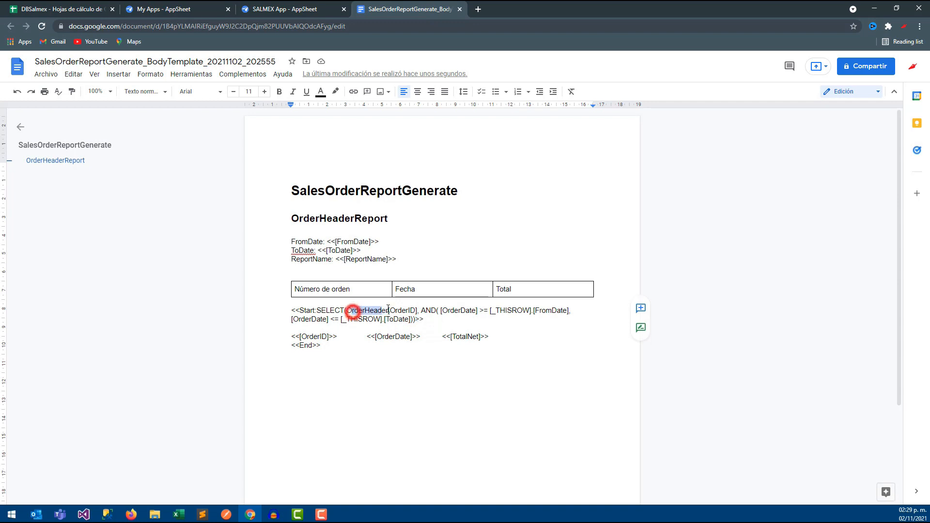
left_click(311, 338)
double_click(312, 338)
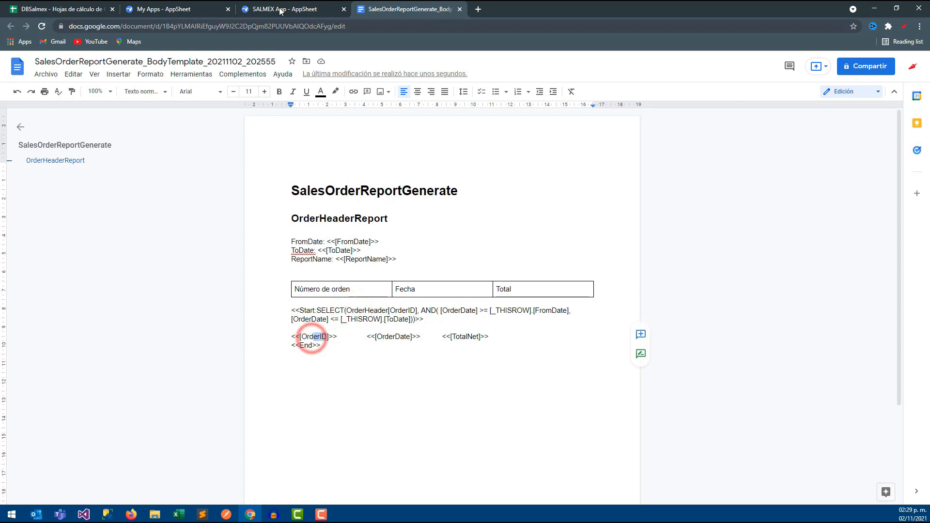
left_click(90, 7)
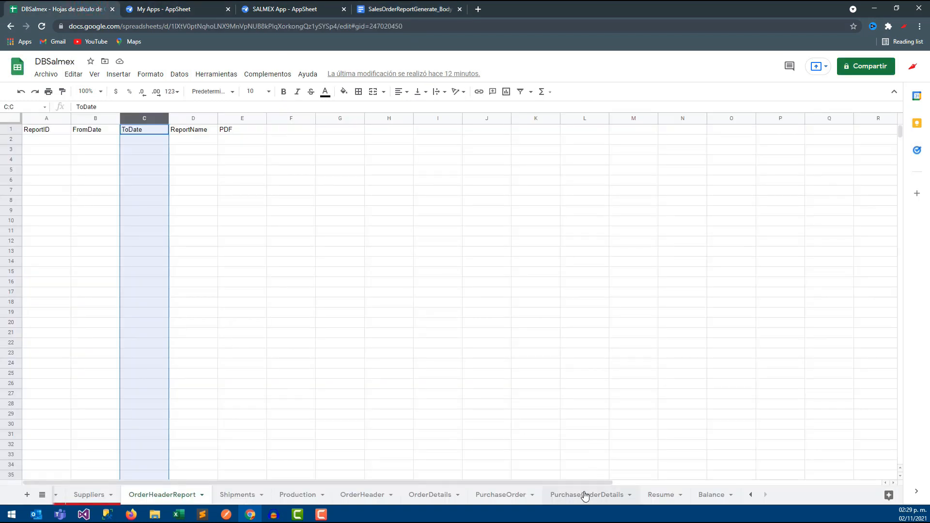
left_click(360, 495)
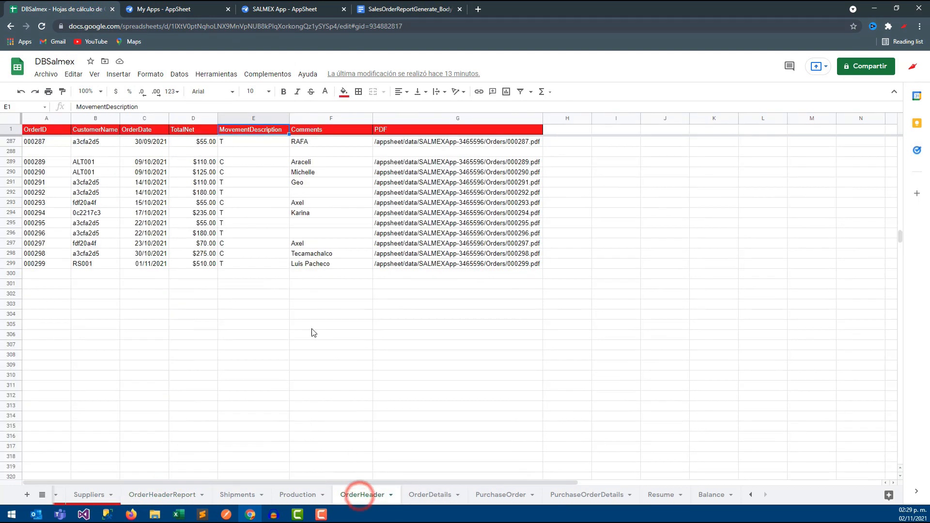
left_click(46, 118)
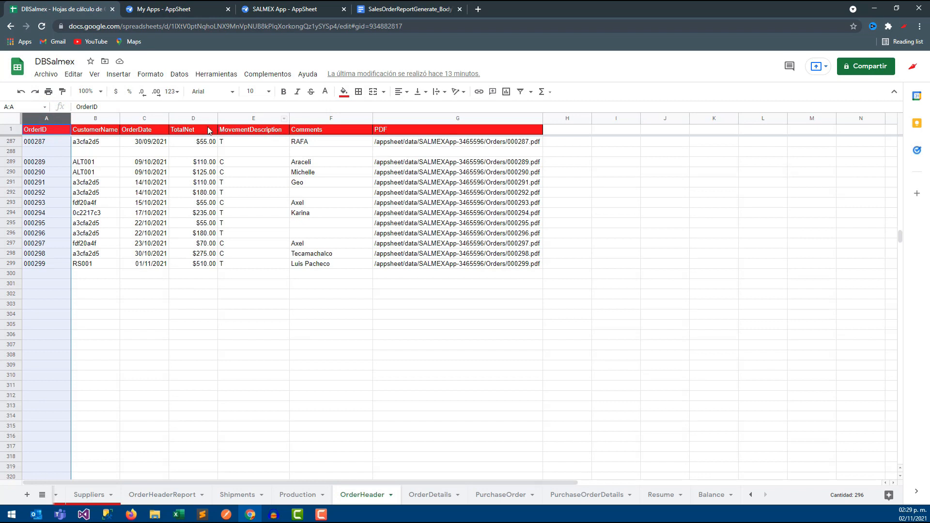
left_click(192, 118)
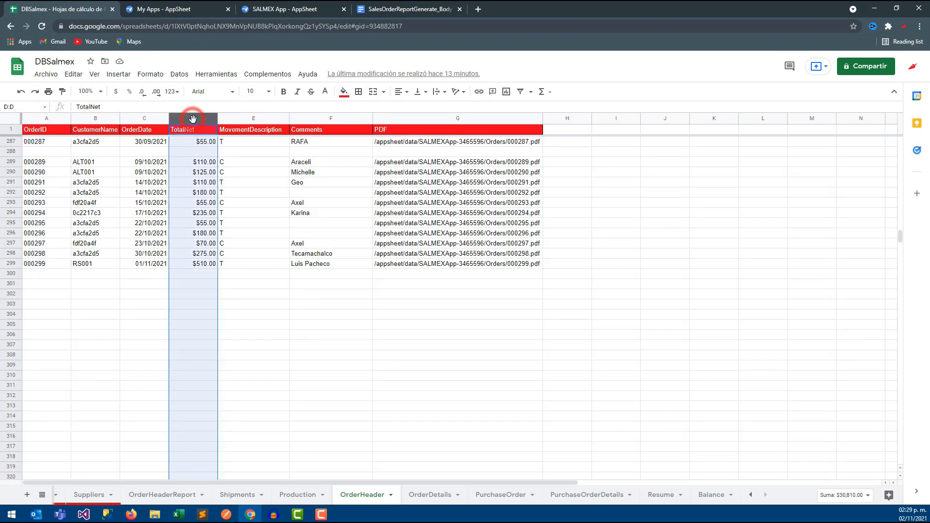
left_click(144, 119)
left_click(387, 8)
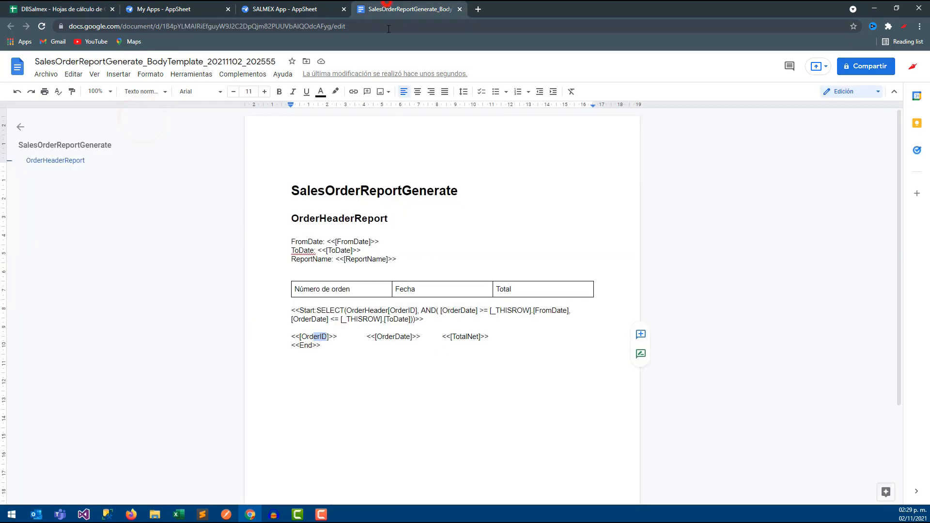
Compare the Total heading with the TotalNet tag and the OrderHeader sheet, and review the OrderID and OrderDate tags.
double_click(520, 289)
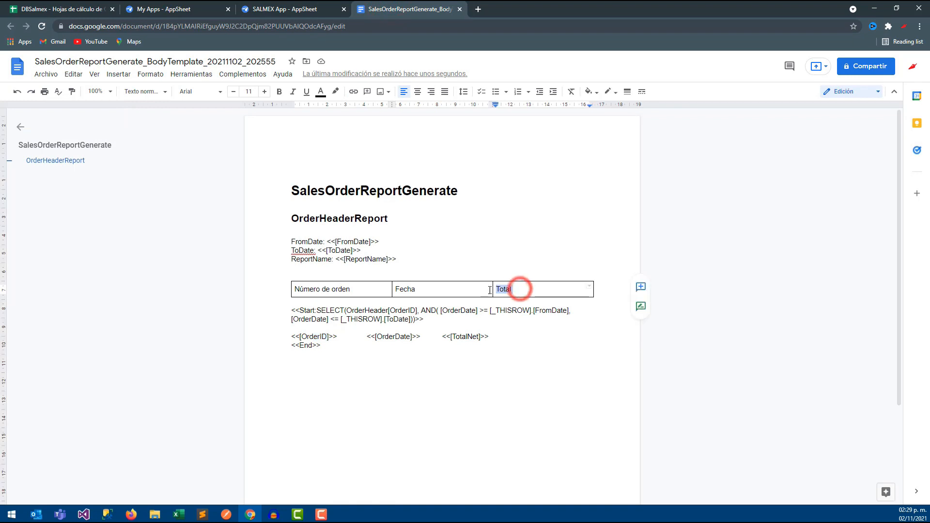
left_click(469, 334)
double_click(477, 336)
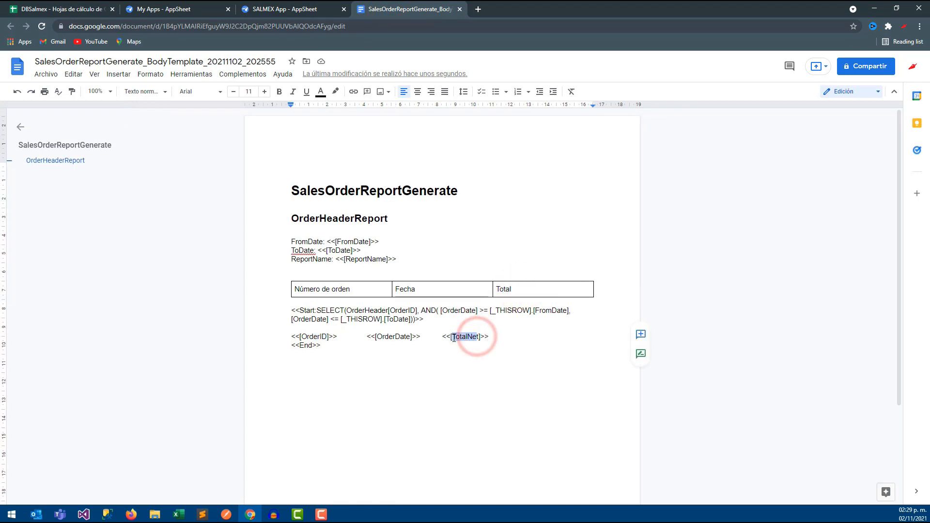
left_click(42, 7)
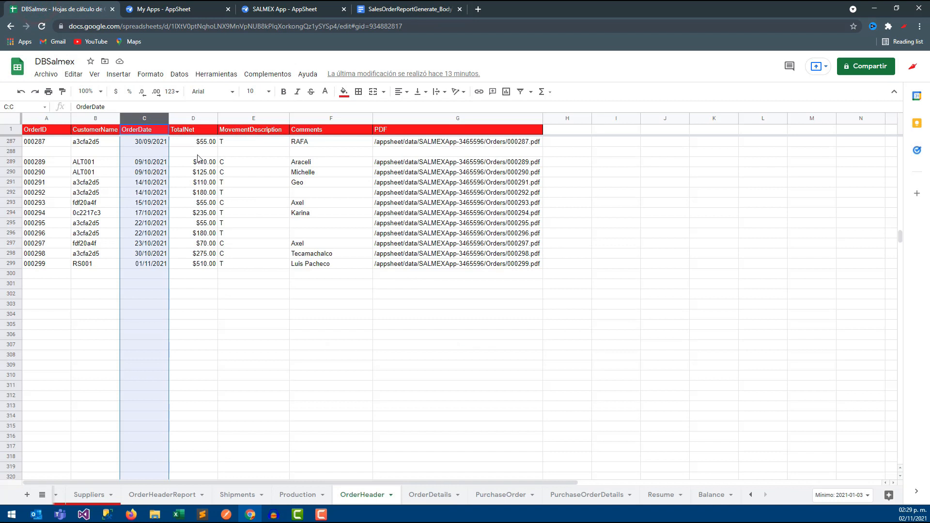
left_click(368, 7)
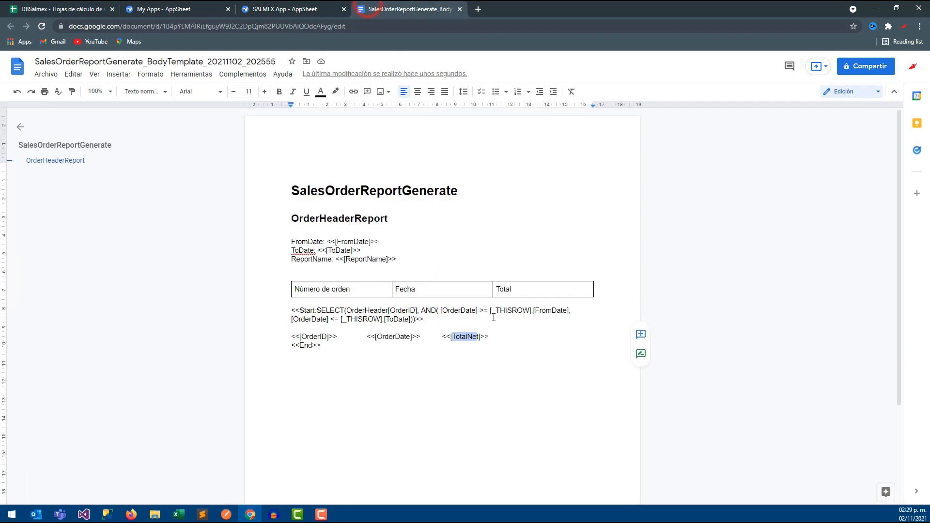
left_click(324, 338)
left_click(377, 338)
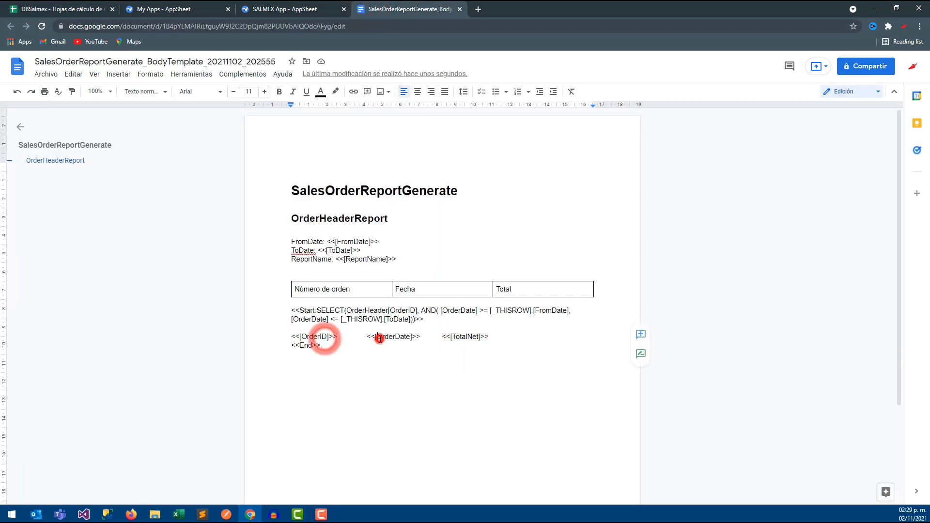
left_click(462, 338)
left_click(543, 191)
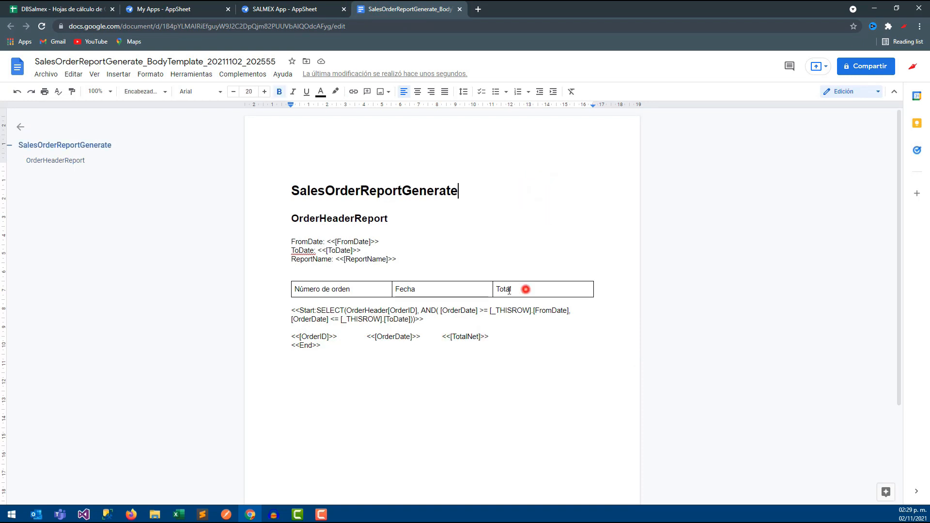
Make the Número de orden, Fecha and Total table headings bold, and close the template document.
left_click_drag(509, 290, 525, 291)
left_click(279, 92)
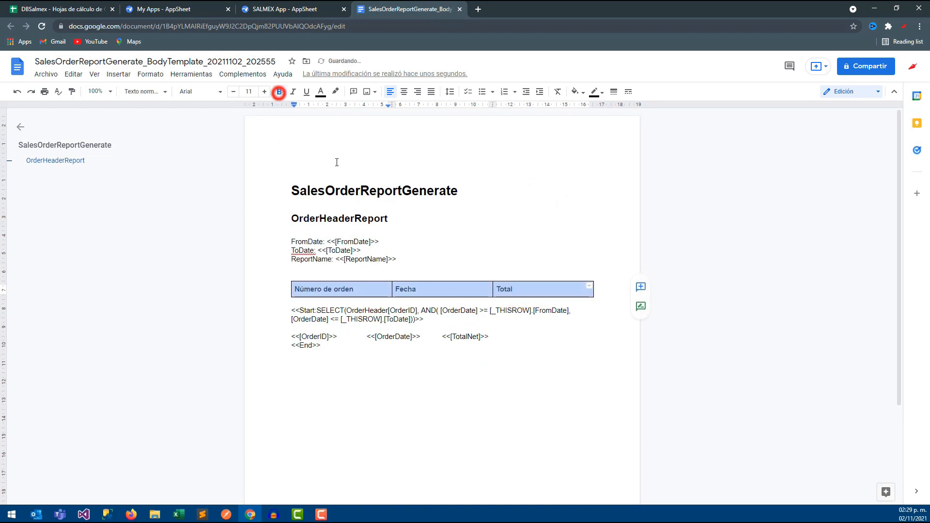
left_click(406, 209)
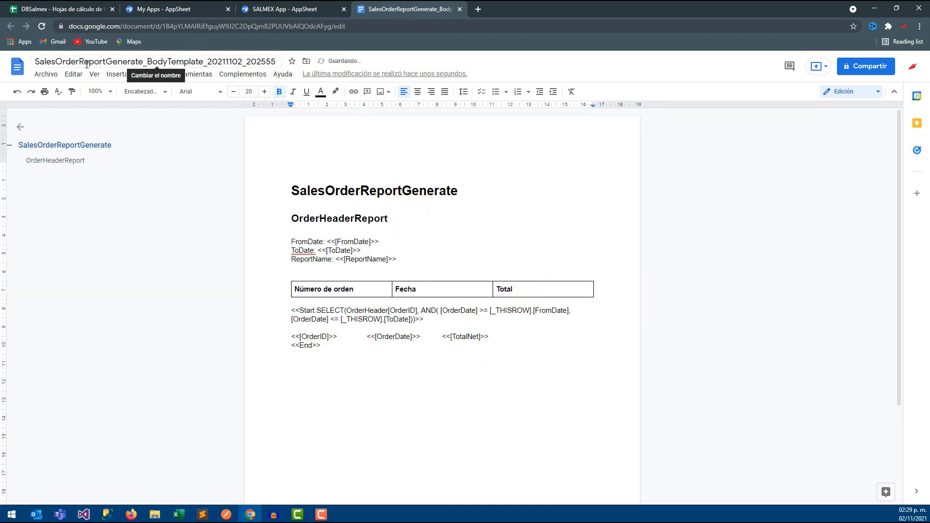
left_click(460, 9)
Add a custom step after SalesOrderReportStep1 and set it to run a data action.
scroll(513, 330, "down", 2)
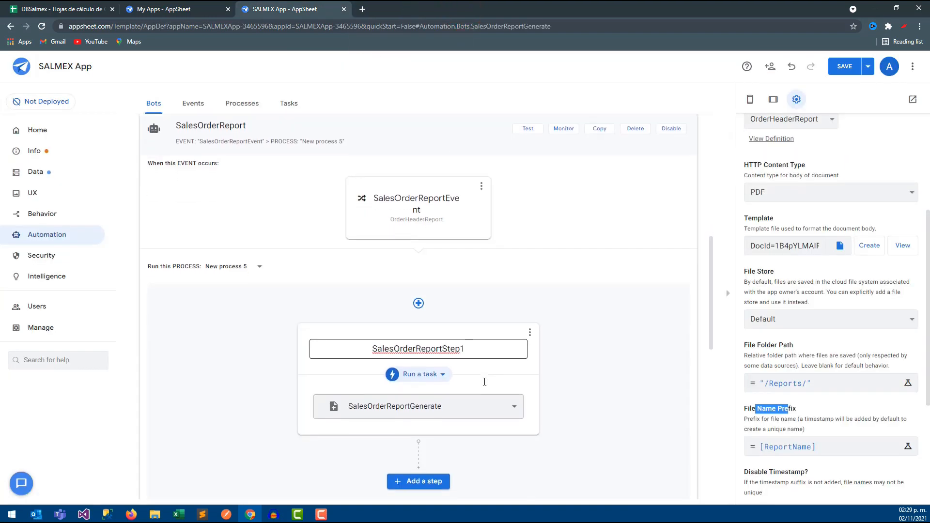
left_click(488, 310)
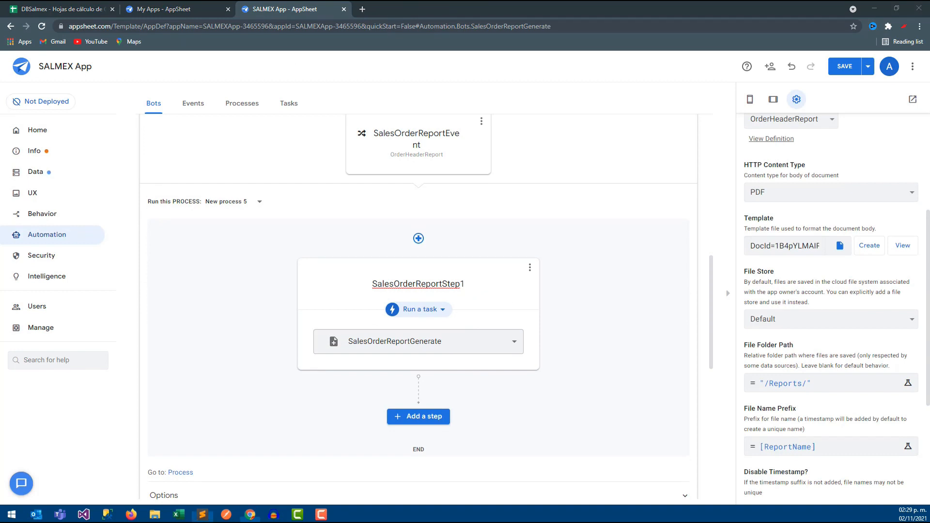
left_click(418, 416)
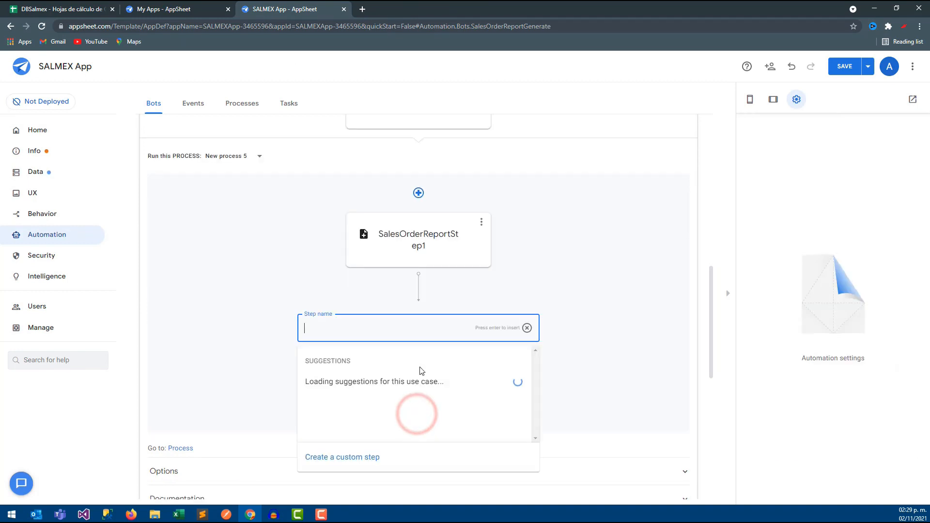
key("alt+Tab")
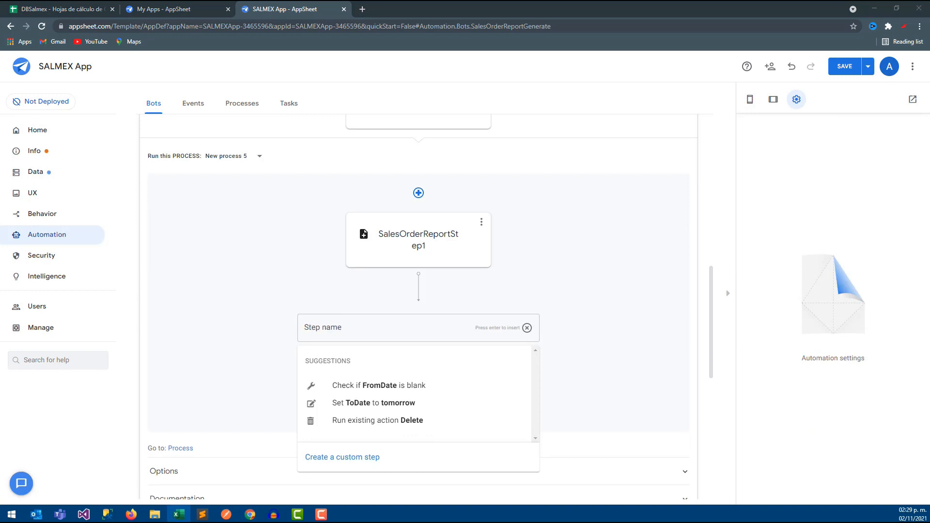
left_click(336, 460)
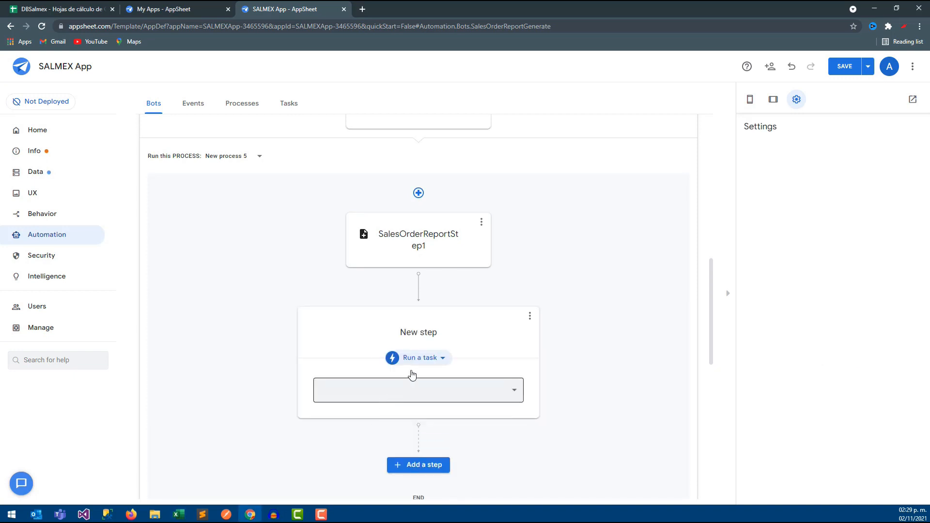
left_click(418, 358)
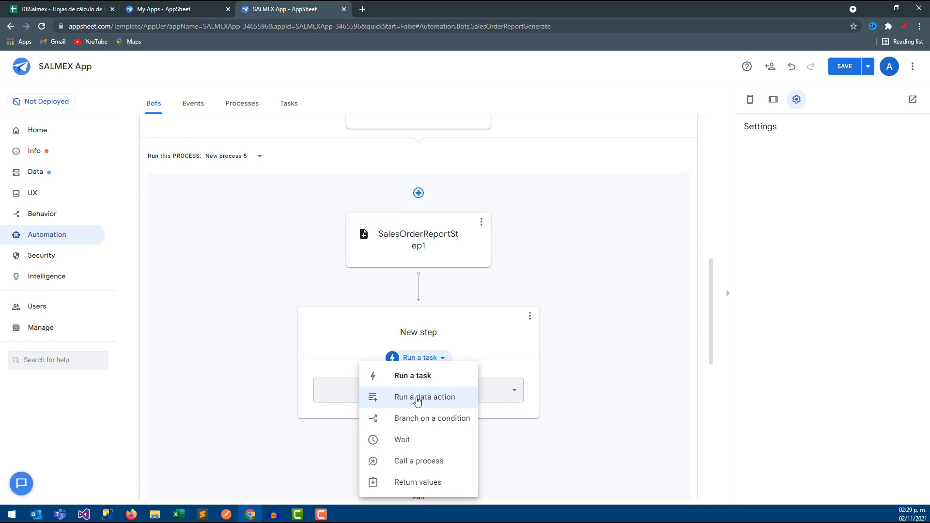
left_click(417, 399)
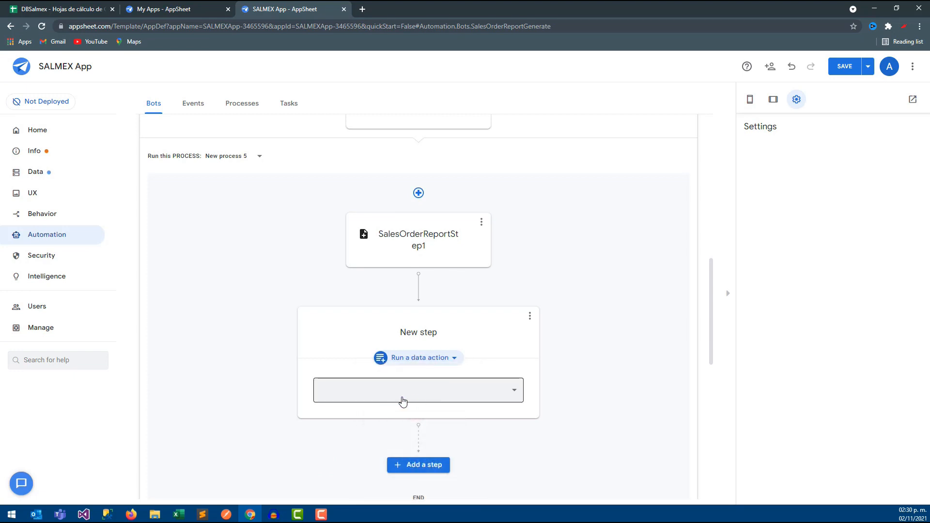
Create a new action for the added step and name it SalesOrderReportName.
left_click(402, 400)
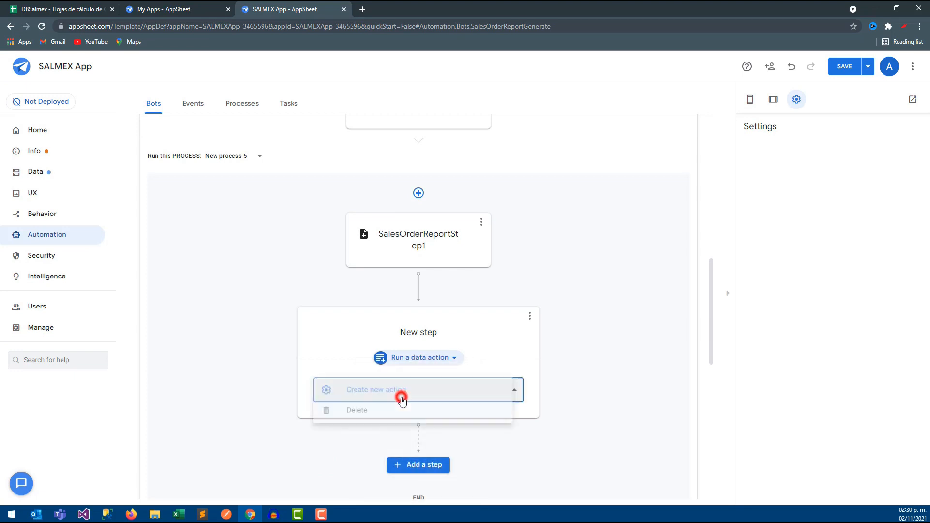
left_click(371, 391)
left_click(804, 162)
double_click(826, 163)
type("SalesOrderReportName")
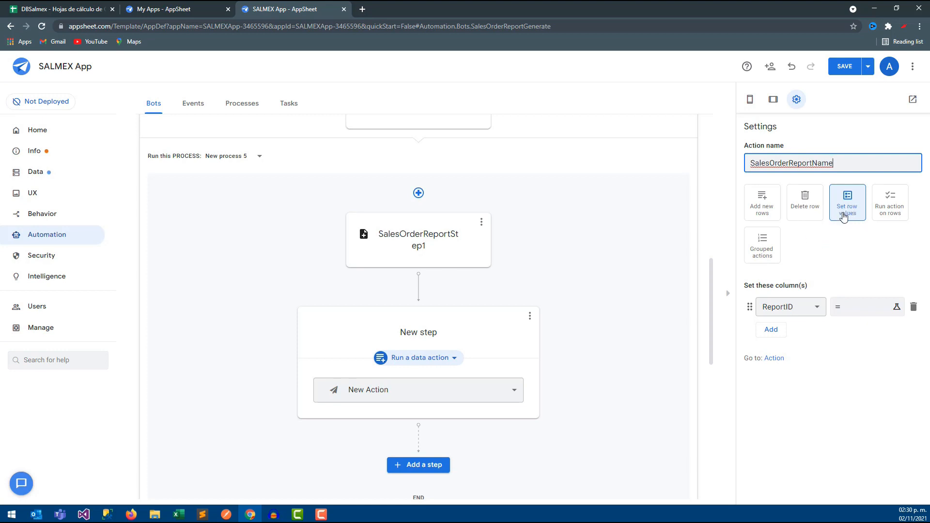
Set the action's PDF column to CONCATENATE("/appsheet/data/SALMEXApp-3465596/Reports/",[ReportName],".pdf").
left_click(811, 305)
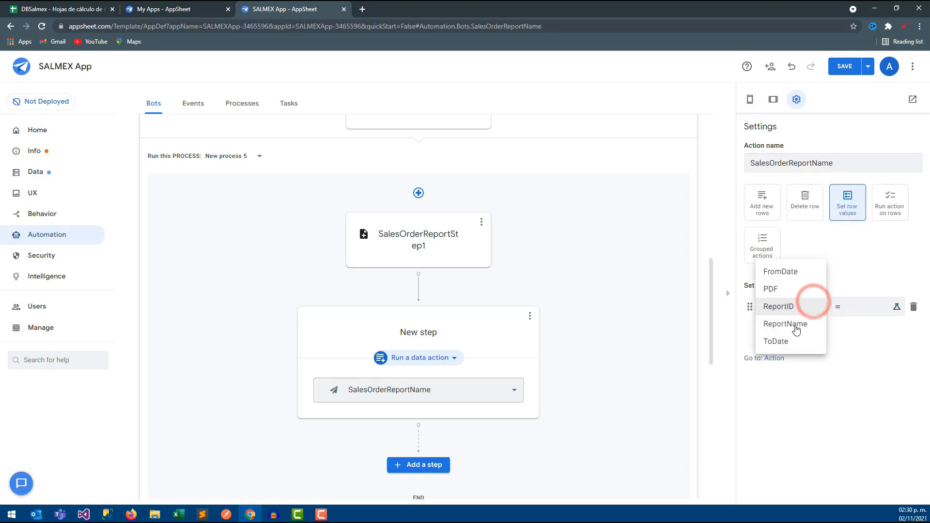
left_click(781, 289)
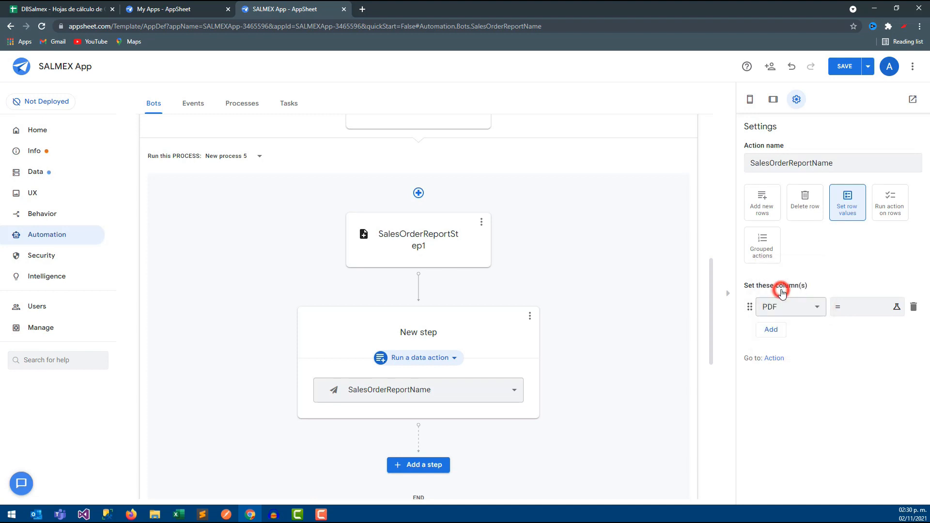
left_click(844, 308)
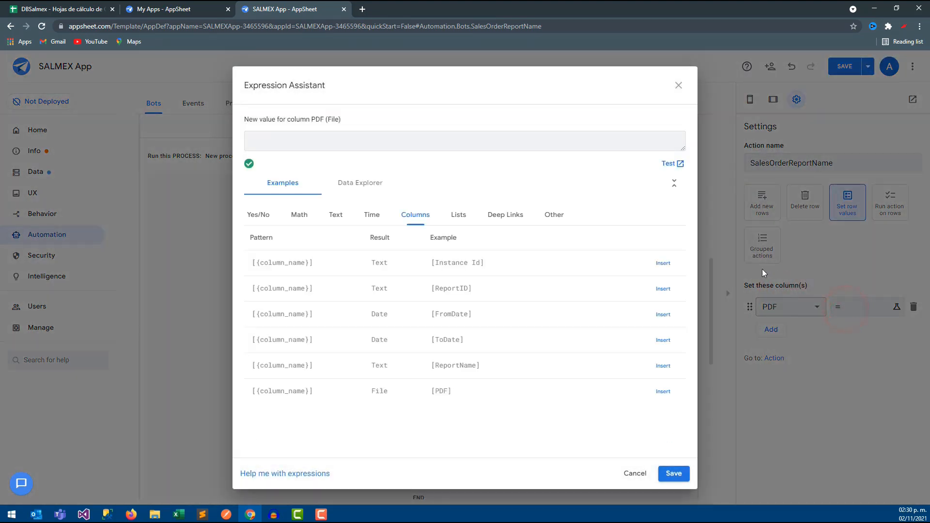
key("alt+Tab")
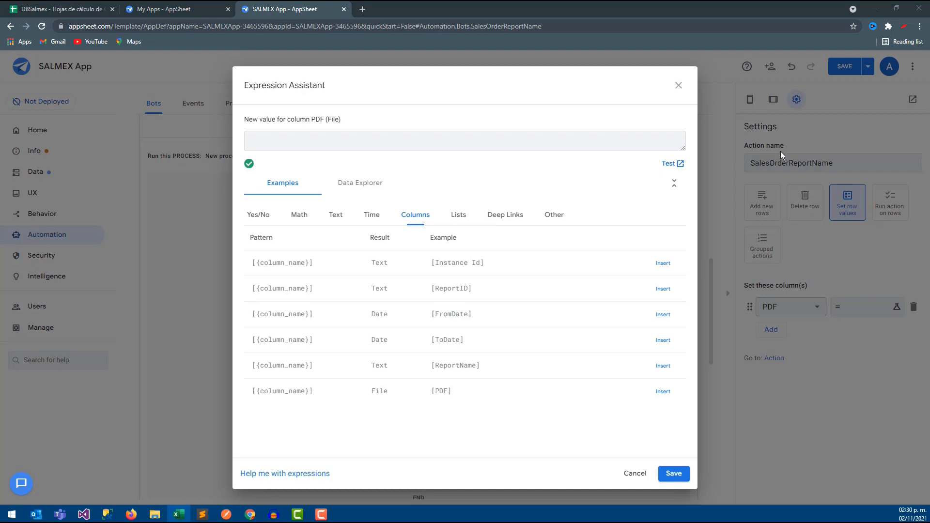
left_click(287, 139)
type("CONCATENATE(\"/appsheet/data/SALMEXApp-3465596/Reports/\",[ReportName],\".pdf\")")
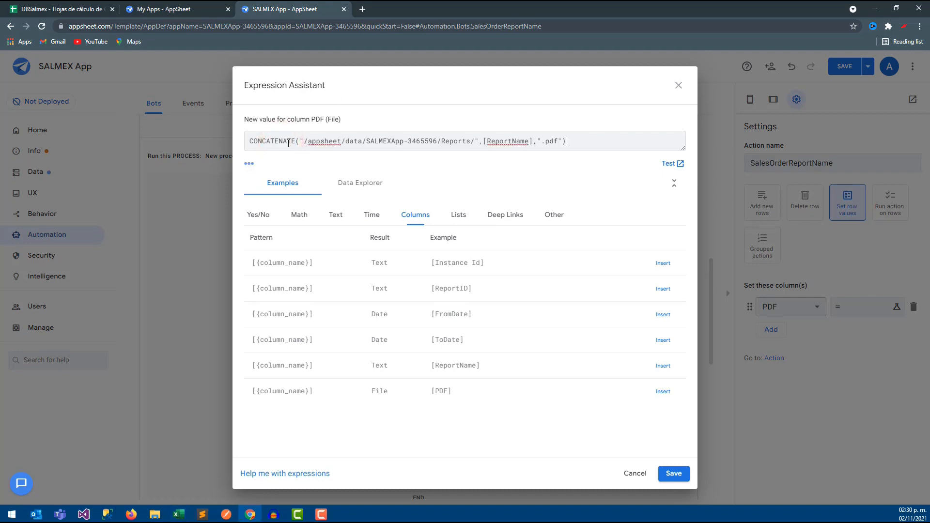
Review each part of the PDF expression: the appsheet, data, SALMEXApp and Reports folders, the ReportName column and the .pdf extension.
double_click(324, 143)
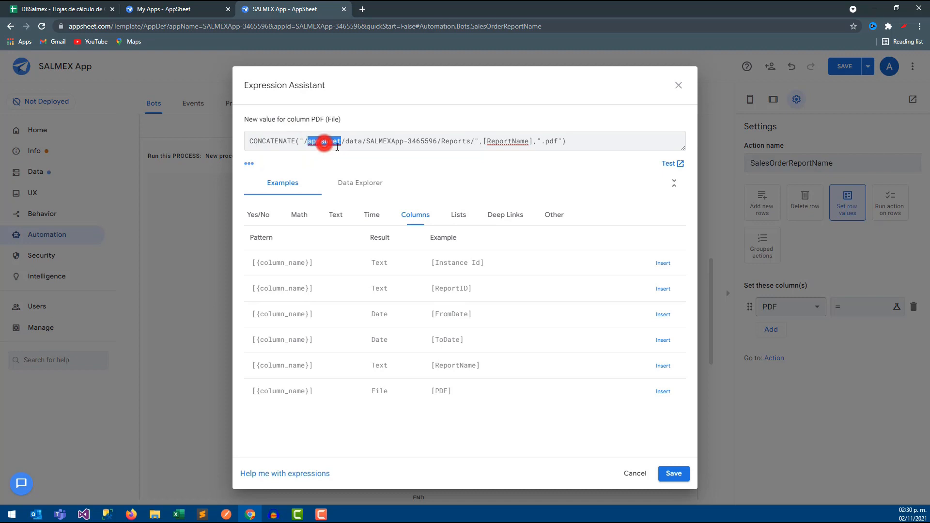
double_click(352, 143)
left_click(383, 143)
double_click(396, 142)
double_click(457, 142)
left_click(484, 142)
double_click(484, 142)
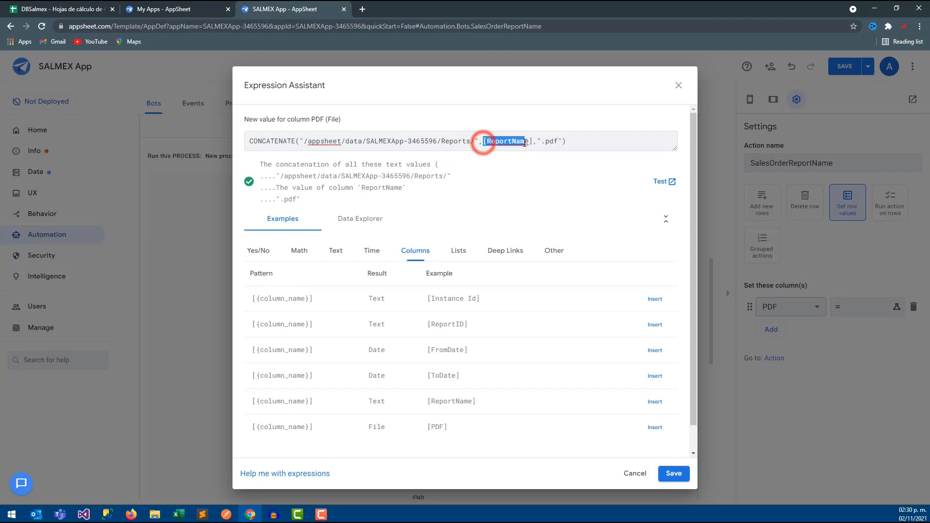
left_click(545, 141)
double_click(541, 142)
Open Google Drive in a new tab and compare its appsheet folder with the start of the PDF expression's path.
left_click(363, 9)
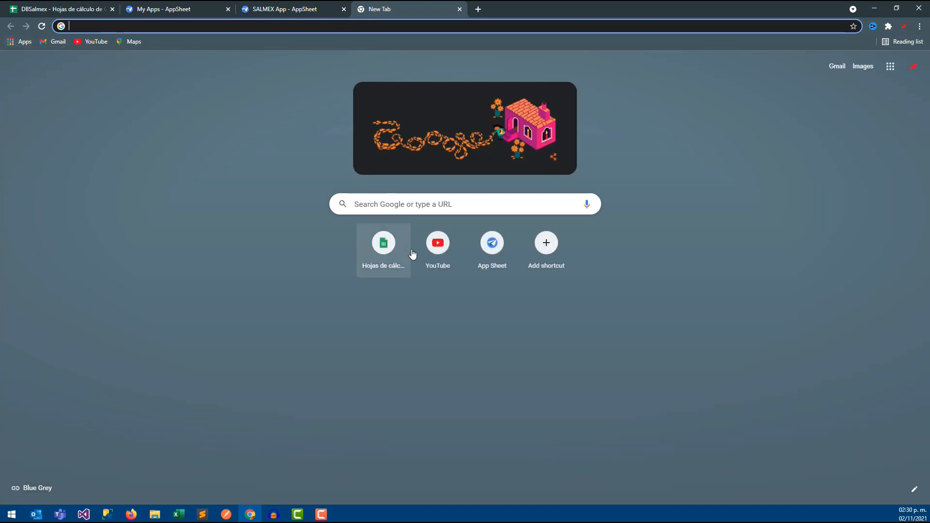
left_click(890, 67)
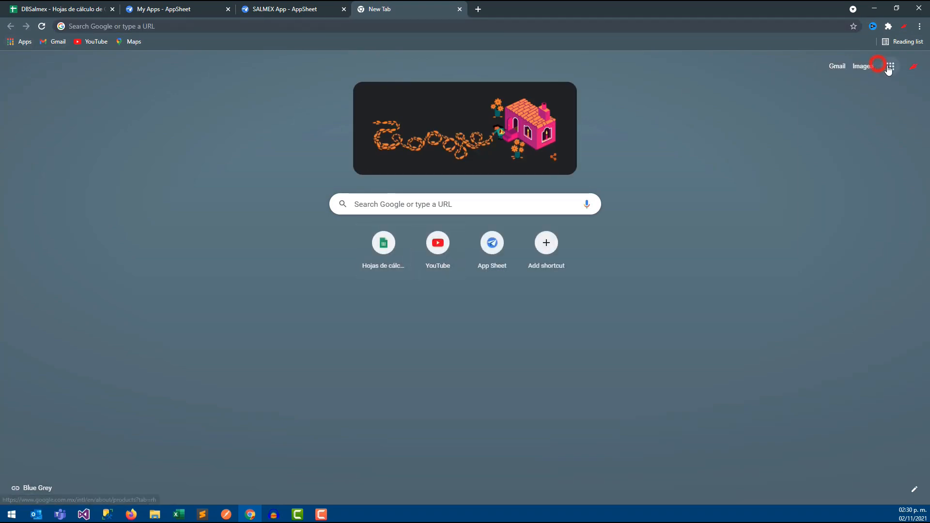
left_click(858, 201)
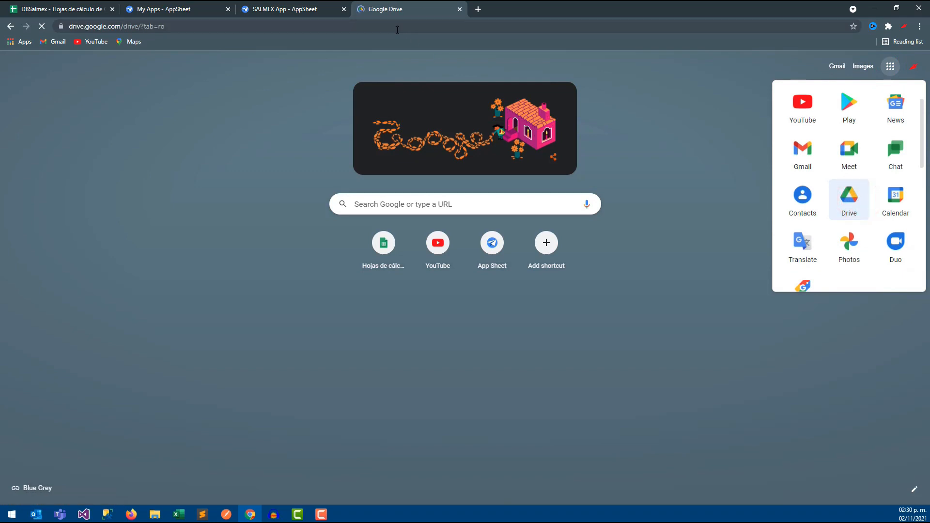
left_click(284, 10)
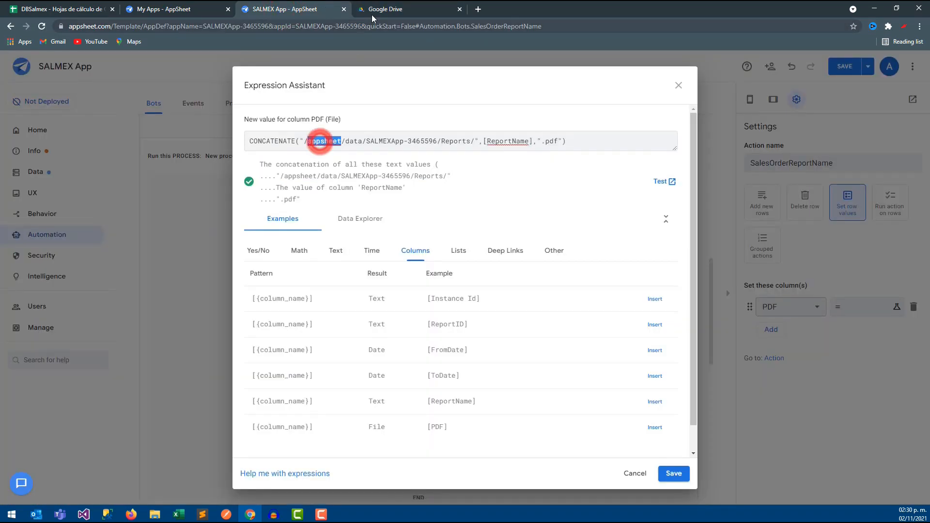
key("ctrl+Tab")
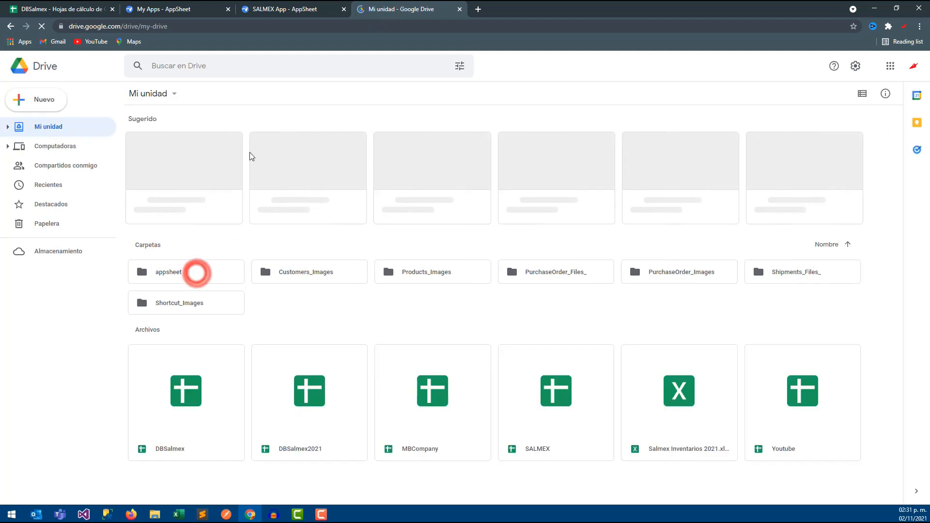
left_click(316, 9)
left_click(352, 141)
left_click(381, 9)
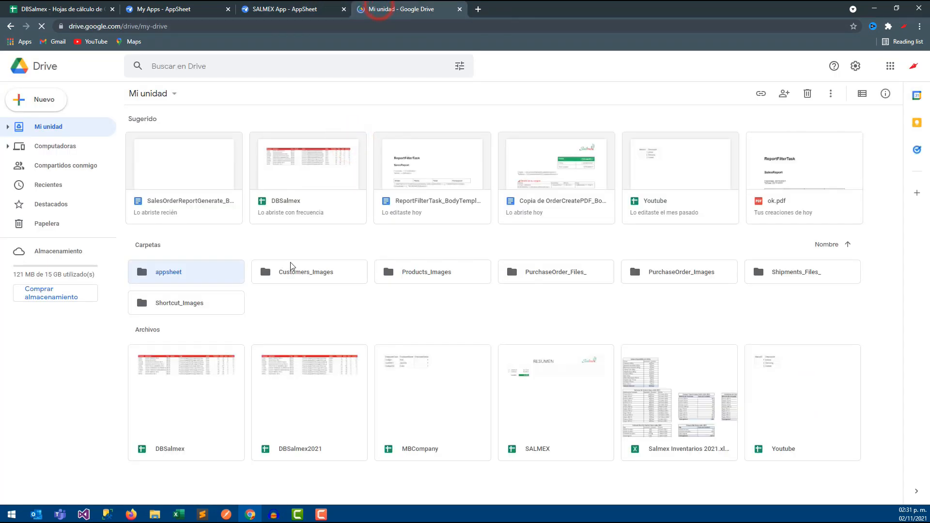
Browse in Drive through appsheet and data into SALMEXApp-3465596, comparing the folders with the expression's path.
double_click(172, 278)
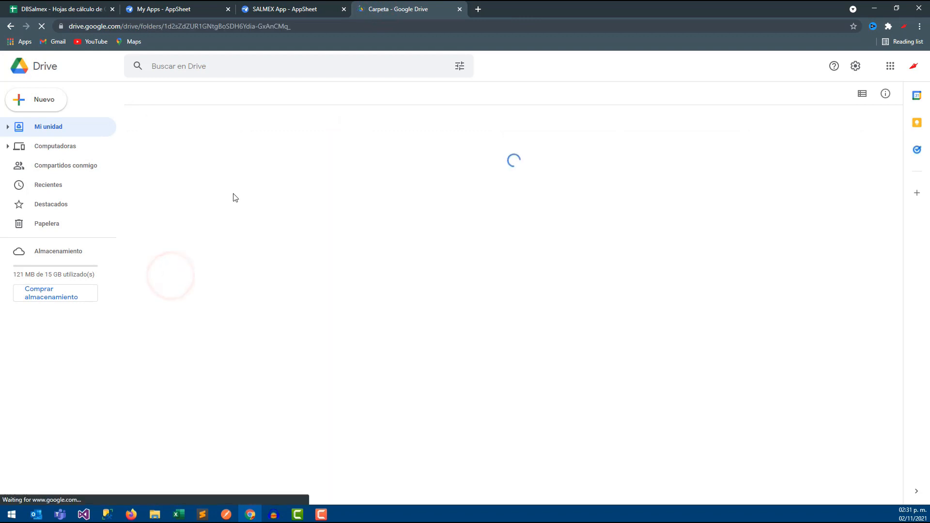
double_click(193, 148)
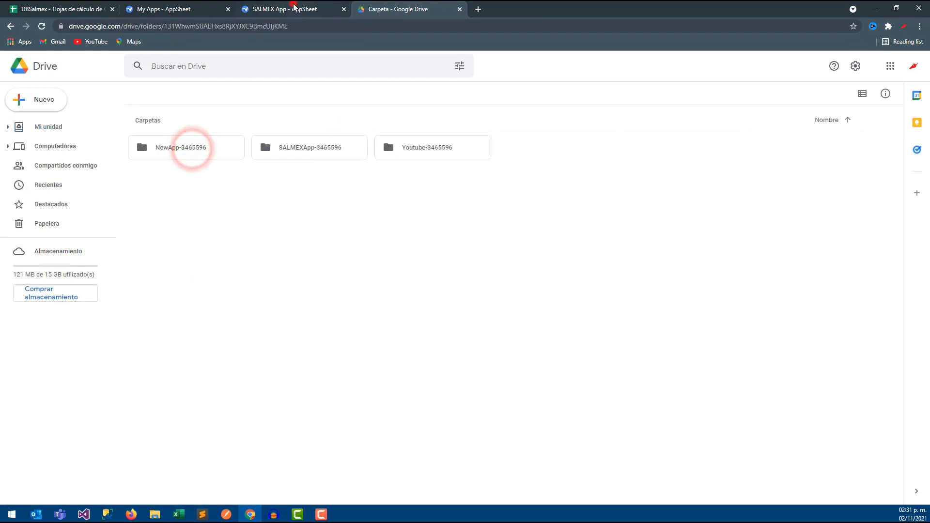
left_click(288, 9)
double_click(383, 141)
left_click(380, 8)
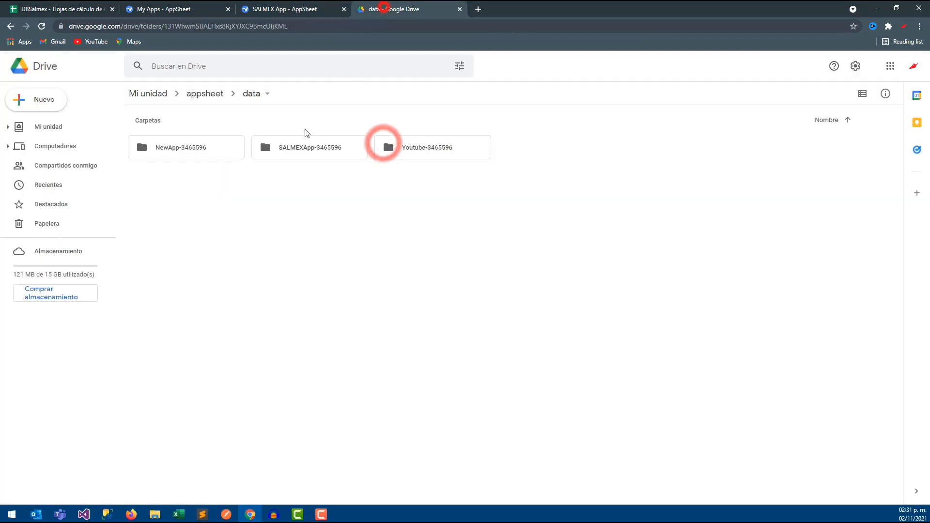
double_click(301, 150)
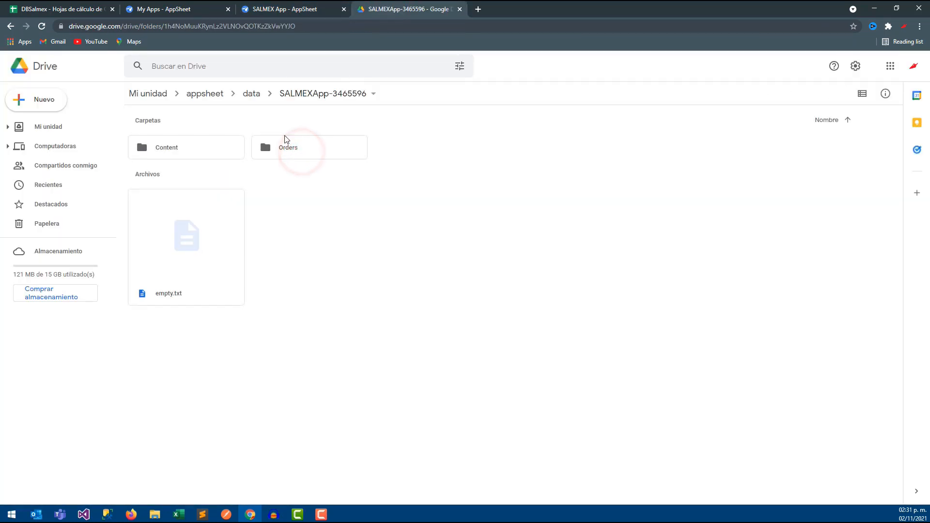
Compare the Reports folder in the PDF expression with the contents of the SALMEXApp-3465596 folder in Drive.
left_click(301, 9)
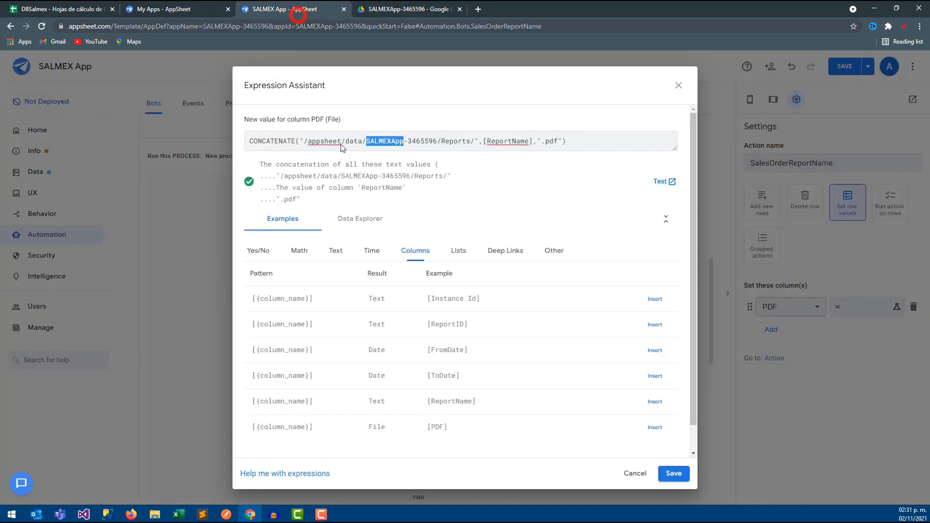
double_click(455, 141)
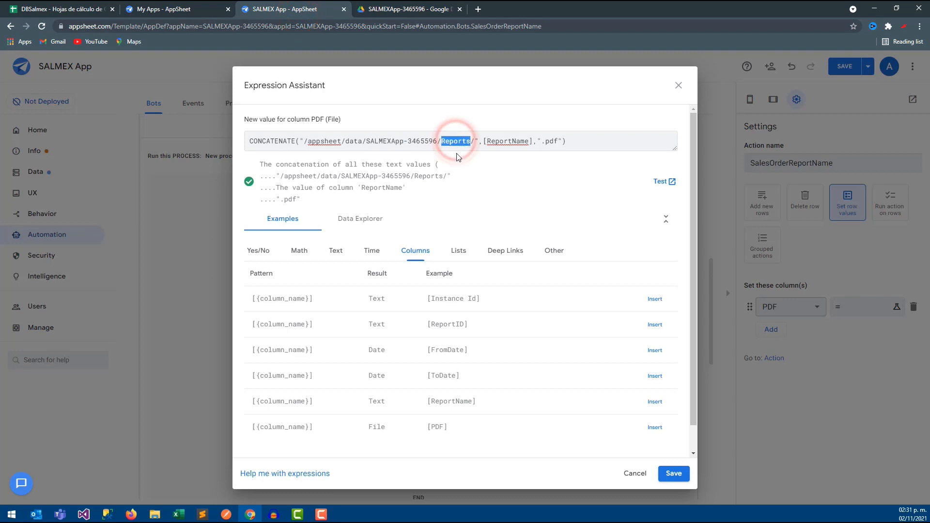
left_click(411, 9)
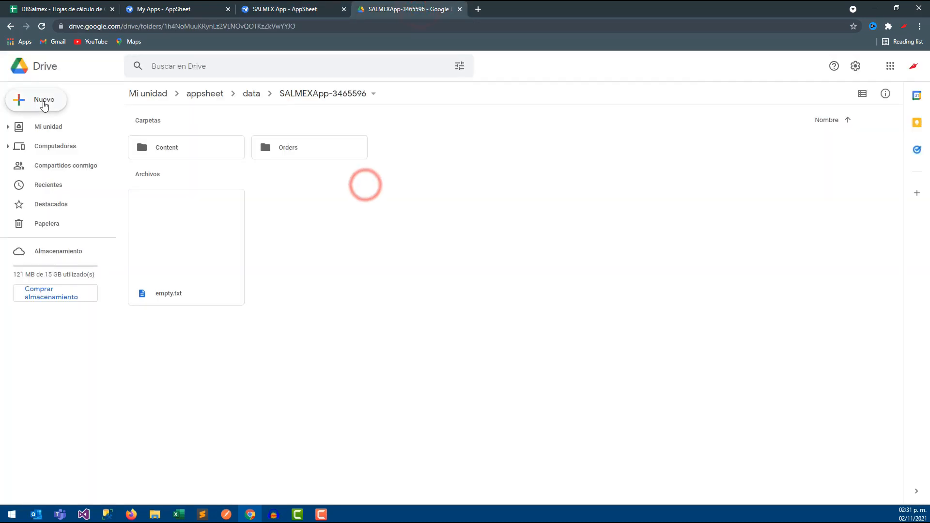
left_click(285, 7)
left_click(538, 166)
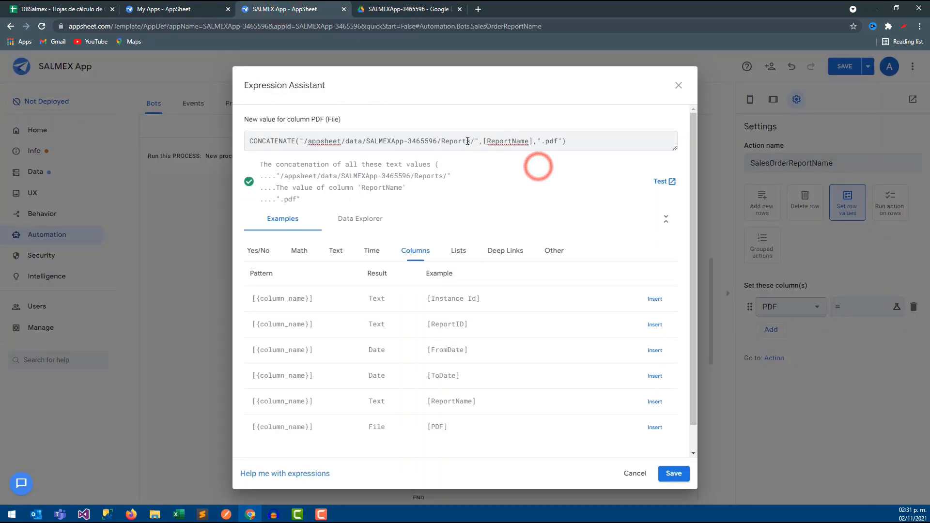
Copy the complete CONCATENATE expression of the PDF column.
left_click_drag(478, 140, 298, 141)
left_click_drag(580, 141, 254, 138)
left_click_drag(581, 141, 249, 141)
key("ctrl+c")
Widen the PDF column in the OrderHeaderReport sheet of DBSalmex and return to the Drive folder.
left_click(71, 9)
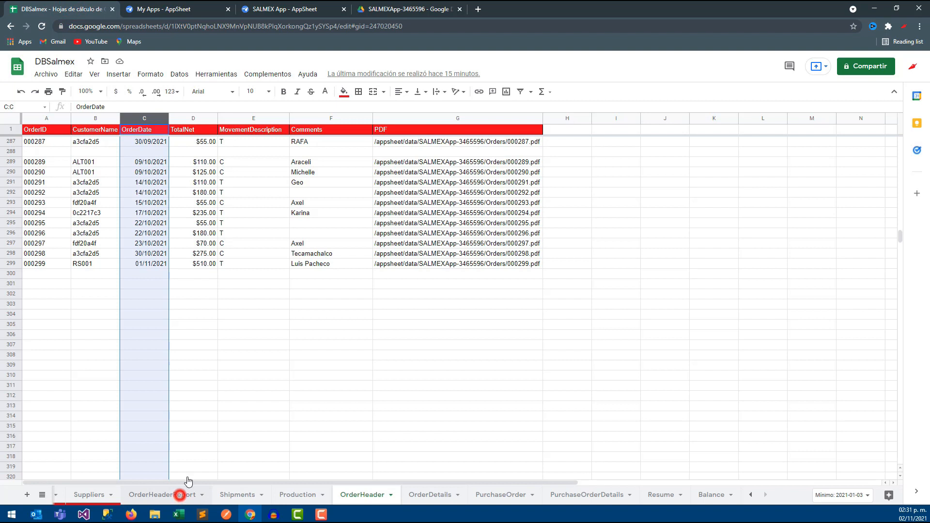
left_click(181, 494)
left_click_drag(265, 121, 446, 121)
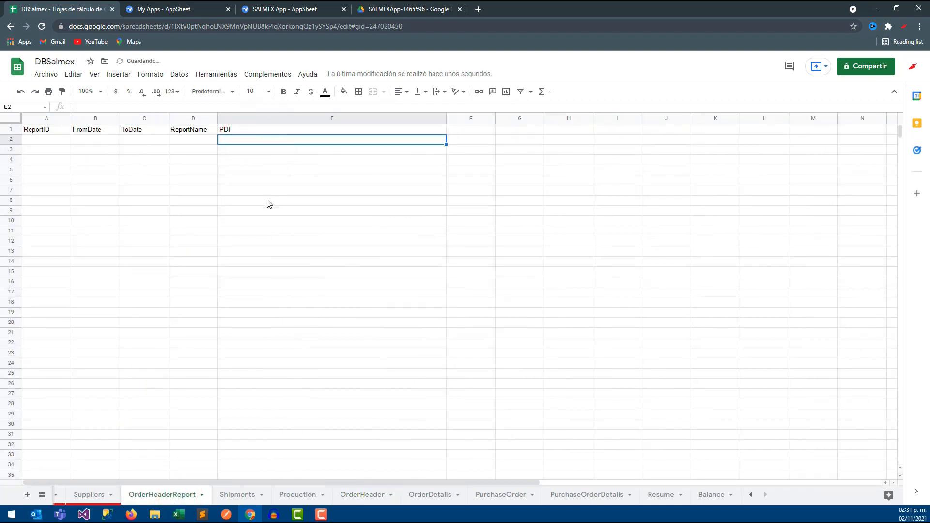
left_click(385, 5)
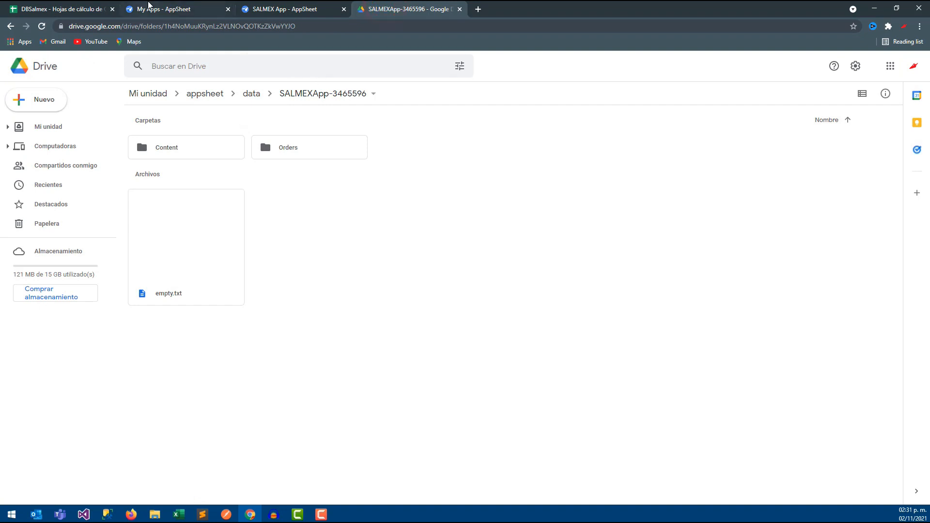
Back in AppSheet, set the action's PDF column to CONCATENATE("/appsheet/data/SALMEXApp-3465596/Reports/",[ReportName],".pdf") and save the app.
left_click(145, 7)
left_click(286, 7)
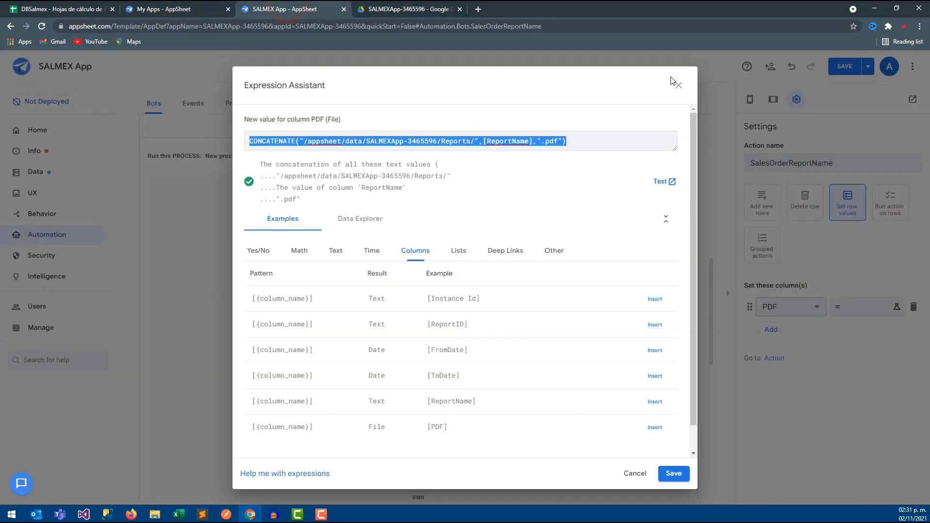
left_click(679, 87)
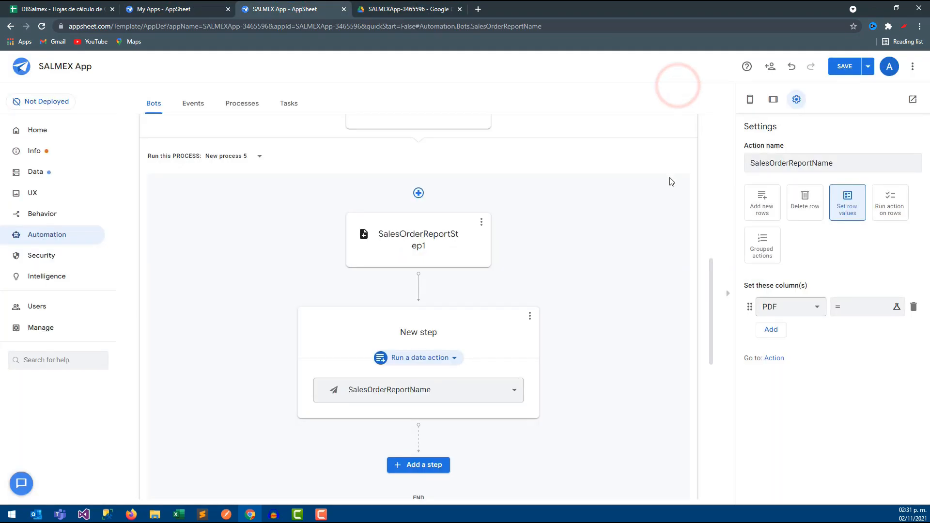
left_click(847, 308)
left_click(295, 144)
key("ctrl+v")
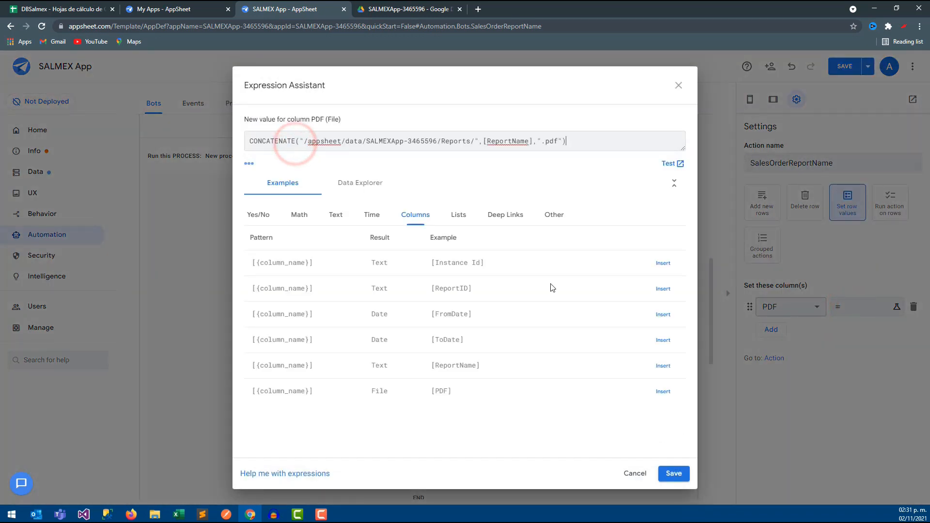
left_click(672, 473)
left_click(897, 306)
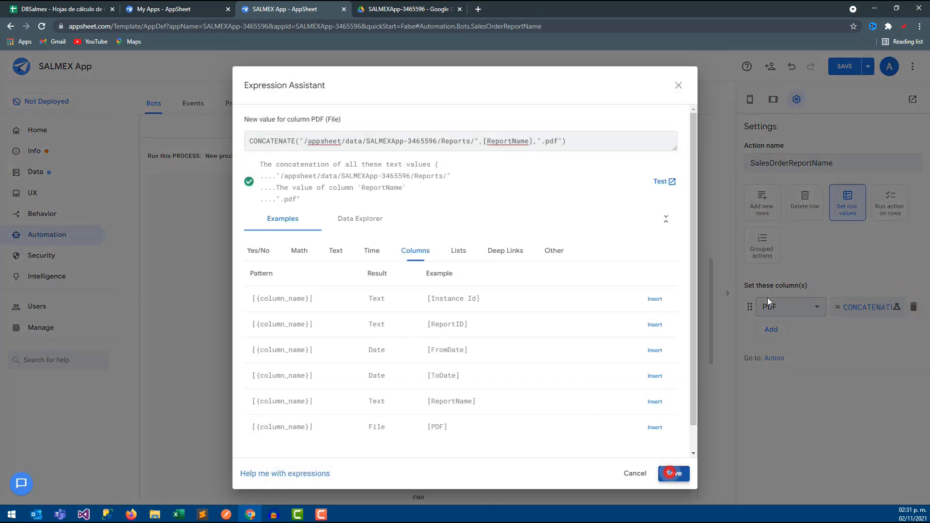
left_click(670, 474)
left_click(851, 68)
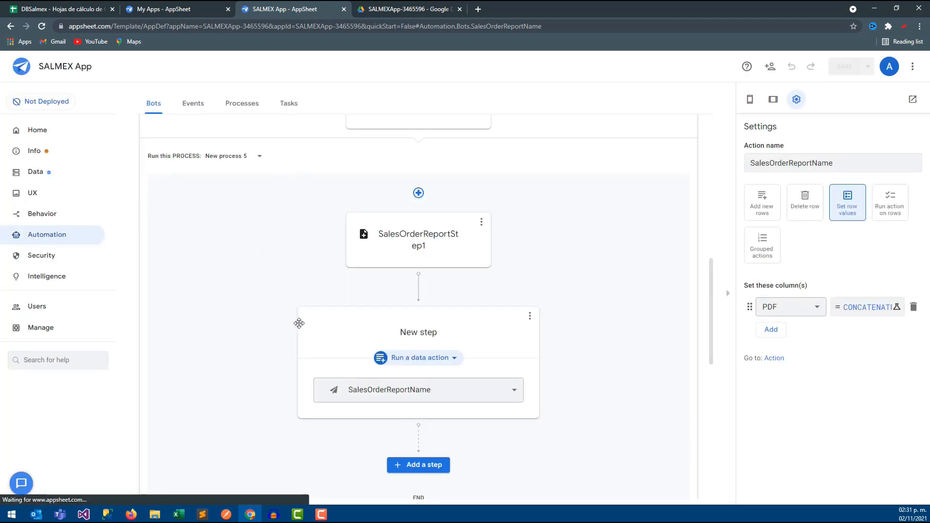
Rename the new data action step in the bot's process as SalesOrderReportStep2.
left_click(414, 332)
triple_click(439, 332)
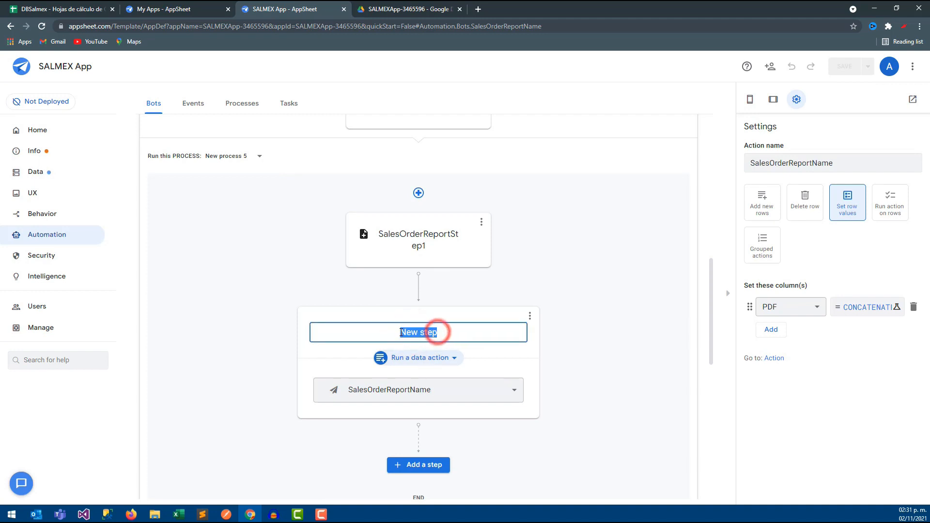
type("SalesO")
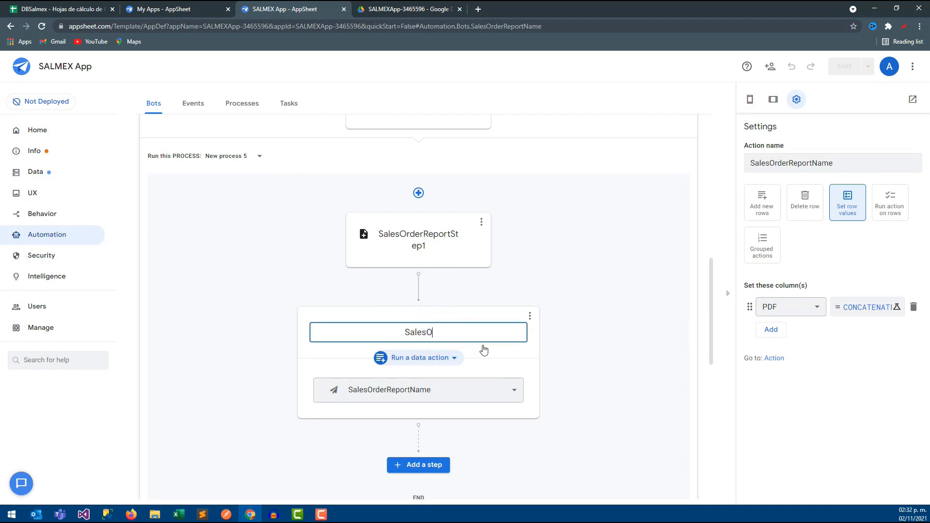
type("rderReportStep2")
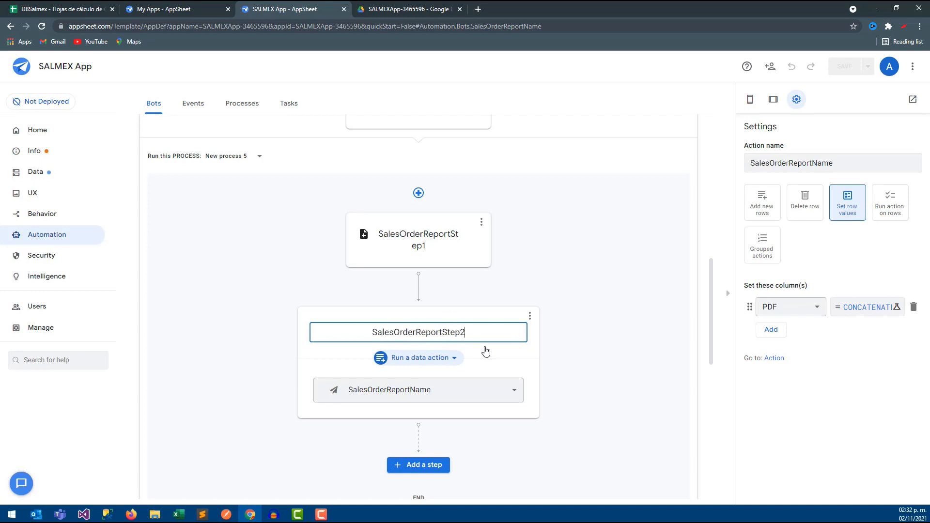
left_click(247, 280)
Review the settings of SalesOrderReportStep1 and SalesOrderReportStep2, leaving both steps collapsed.
left_click(425, 247)
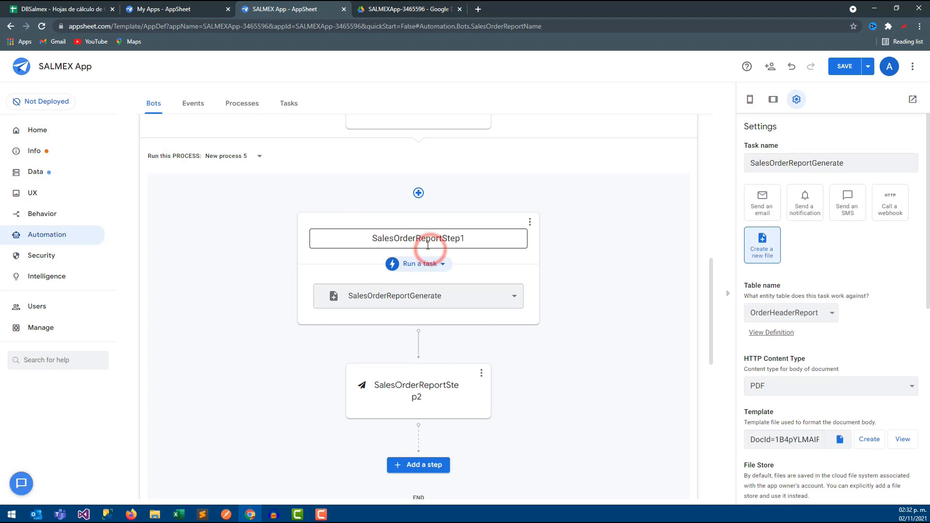
left_click(418, 388)
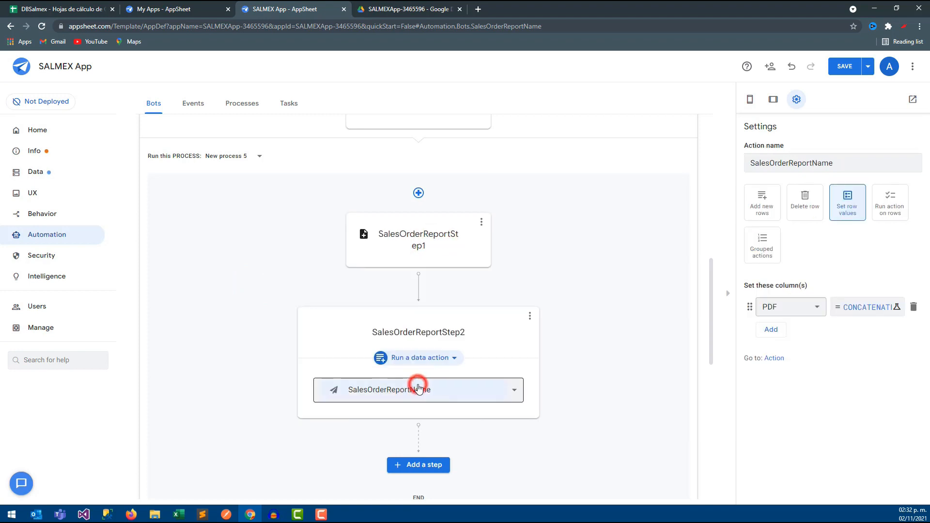
left_click(260, 306)
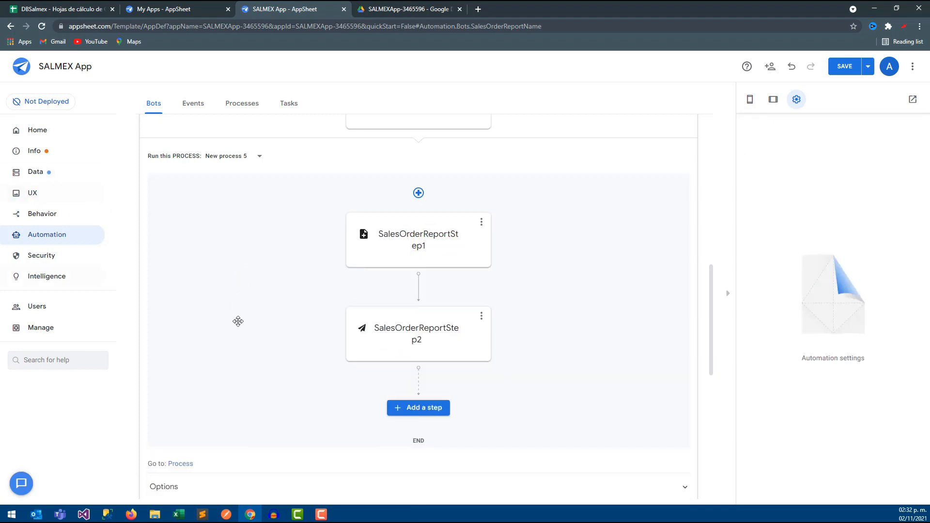
Go to the app's UX views and open Reporte de ventas in the app preview.
left_click(40, 215)
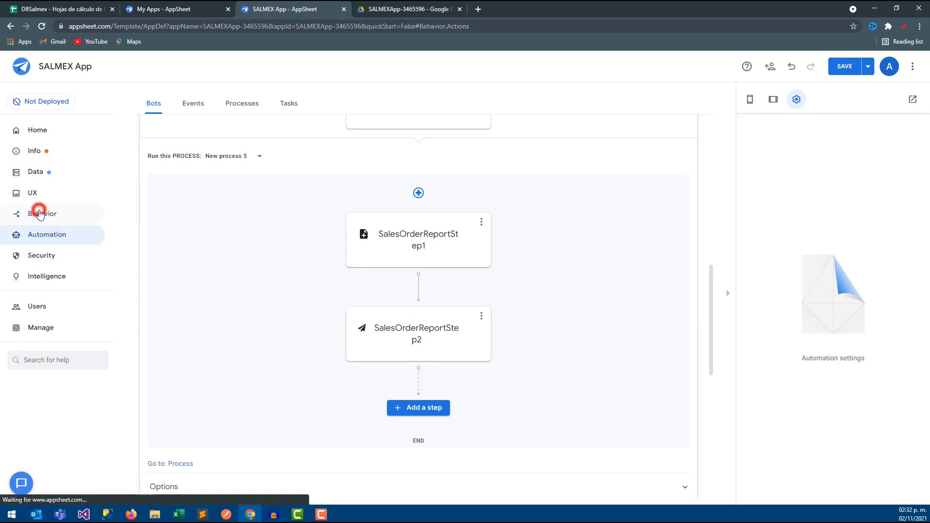
left_click(34, 193)
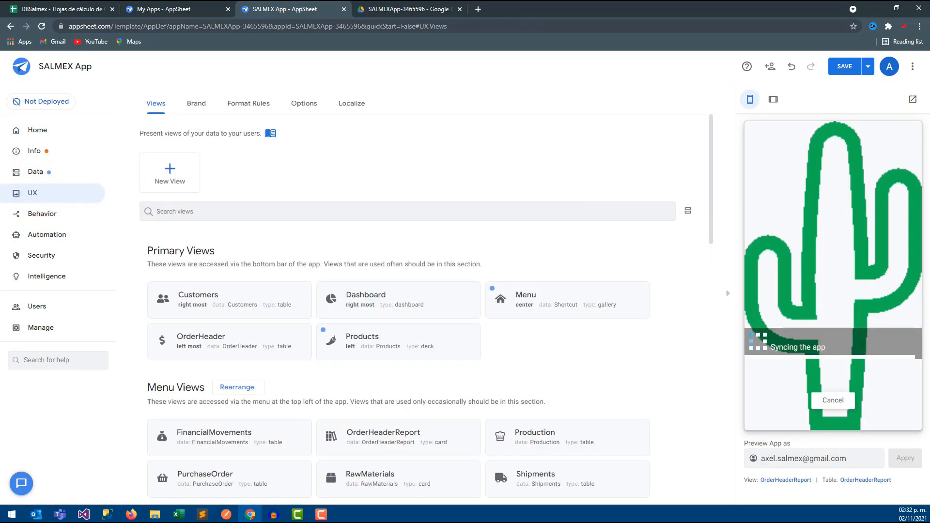
left_click(31, 193)
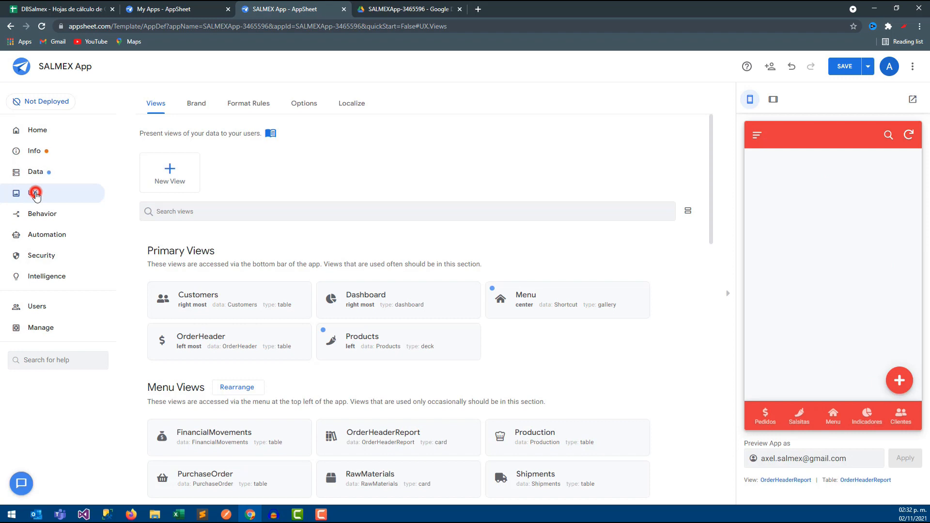
left_click(758, 139)
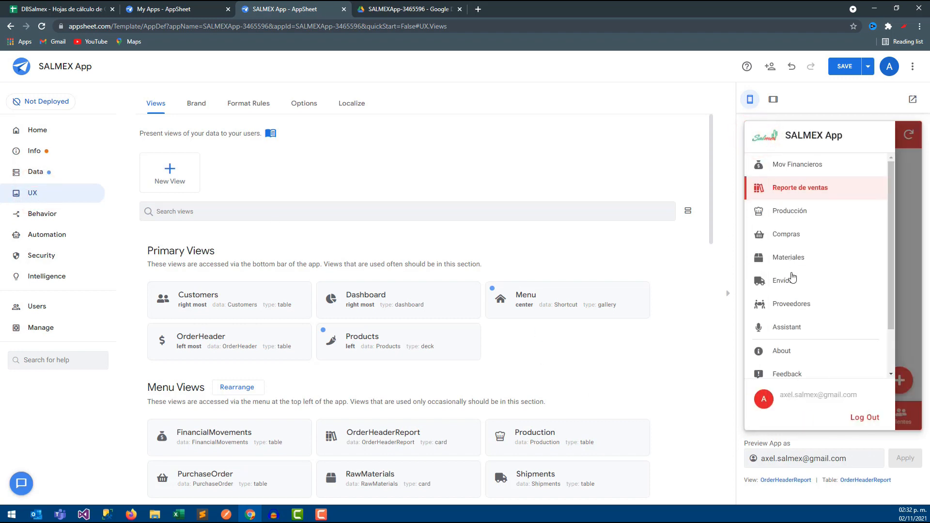
left_click(783, 190)
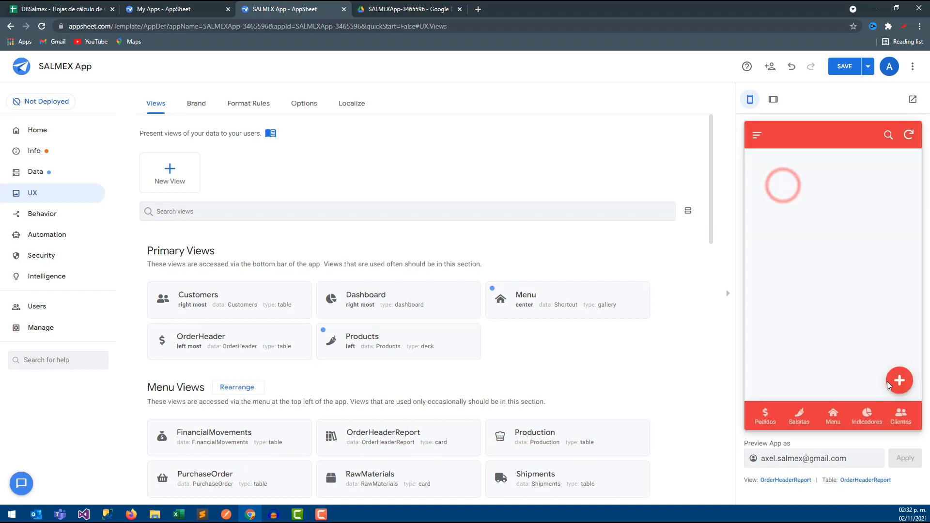
Check the OrderHeaderReport sheet and the Drive folder before the test, and close the My Apps page.
left_click(67, 8)
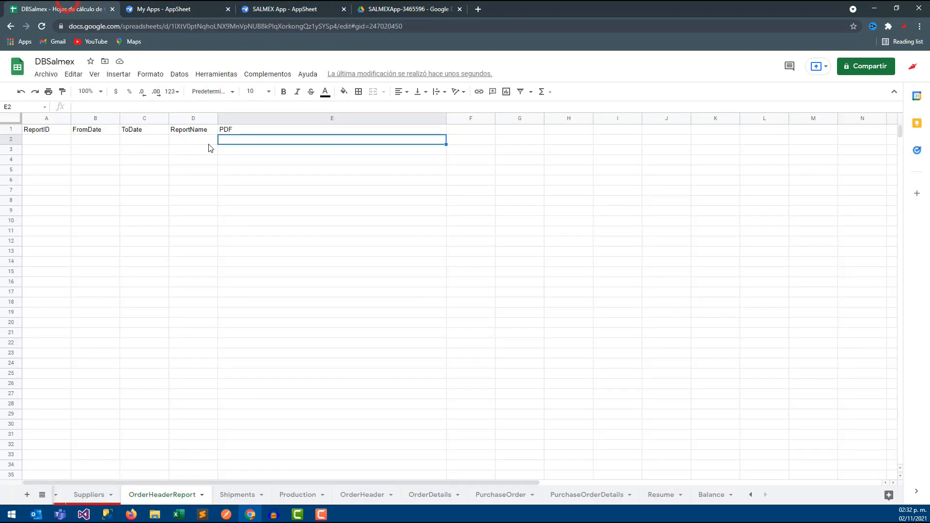
left_click(175, 8)
left_click(264, 8)
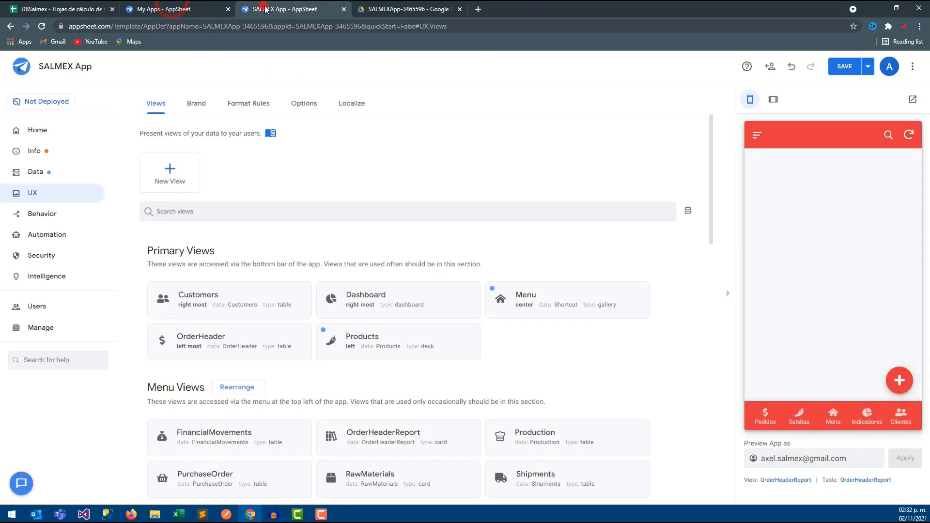
left_click(383, 9)
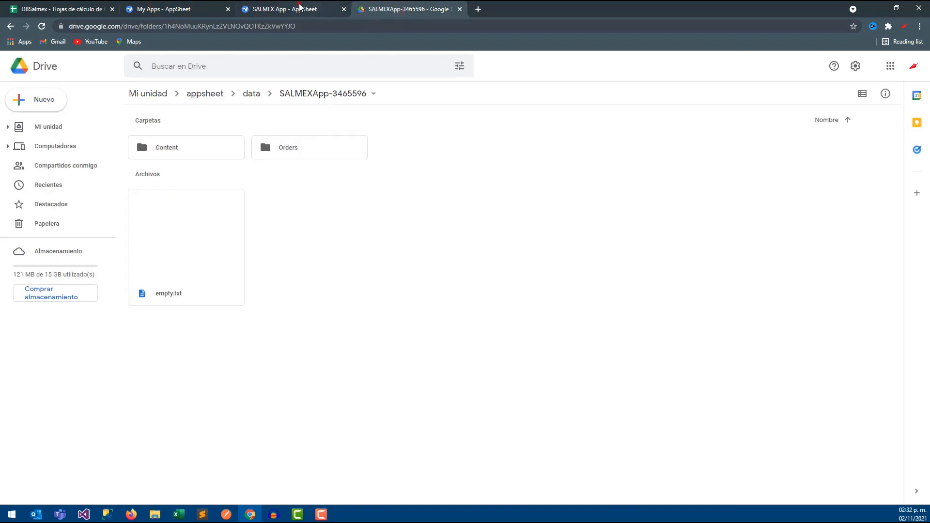
left_click(315, 9)
left_click(201, 13)
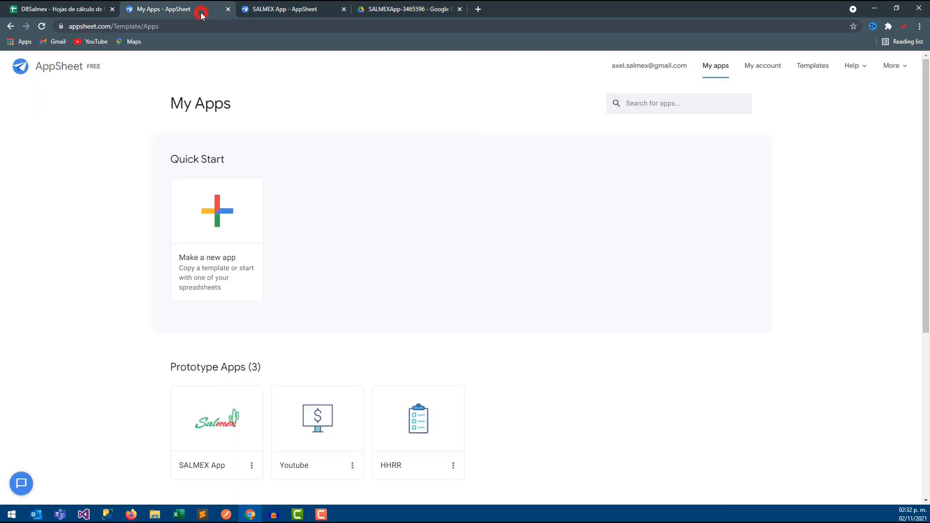
left_click(226, 11)
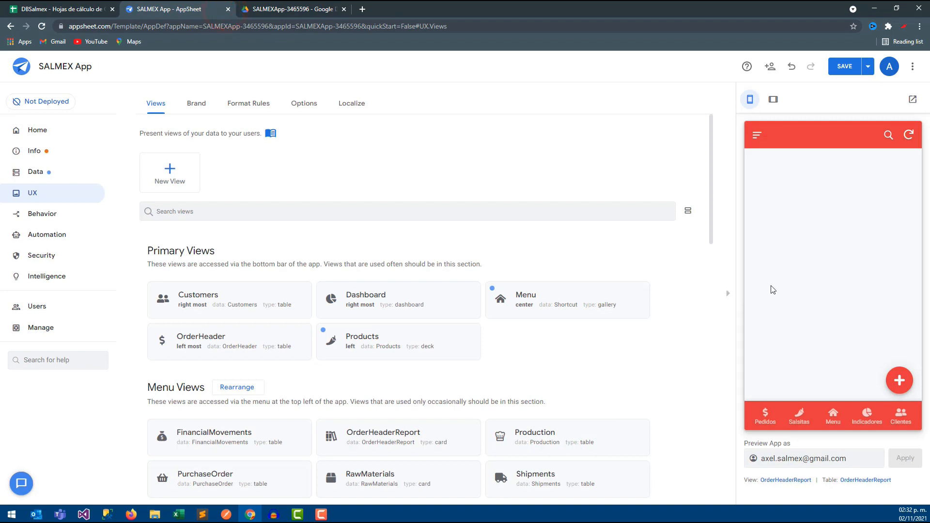
Add a report in the preview with DE set to 10/01/2021 and the name Ventas de Octubre 2021.
left_click(889, 382)
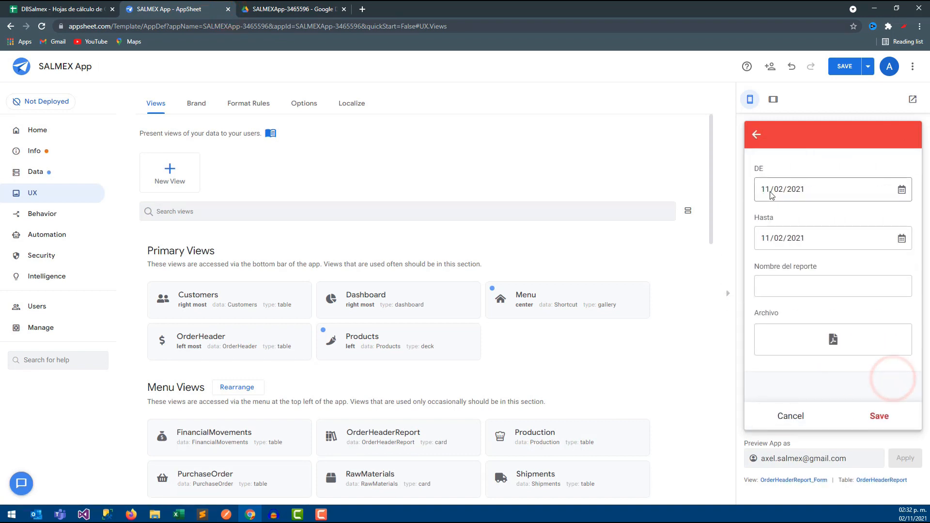
left_click(900, 190)
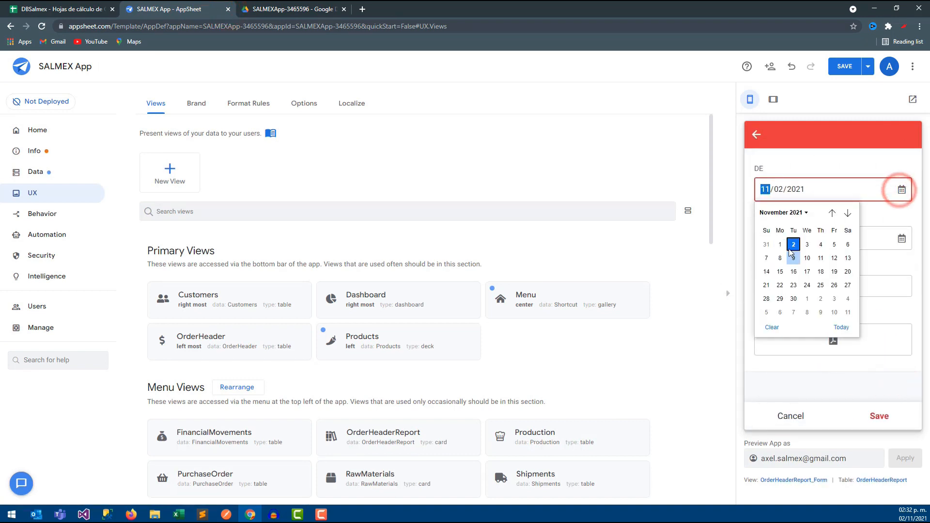
left_click(833, 213)
left_click(828, 242)
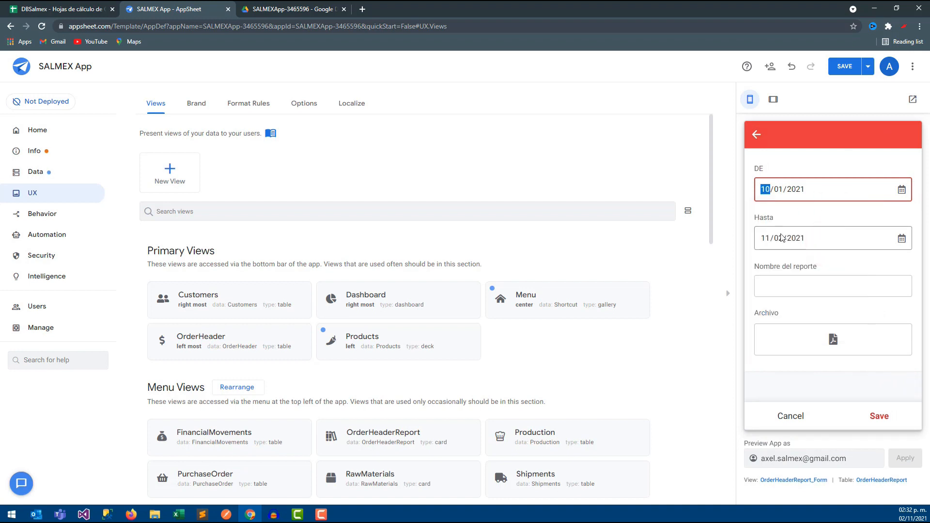
left_click(774, 289)
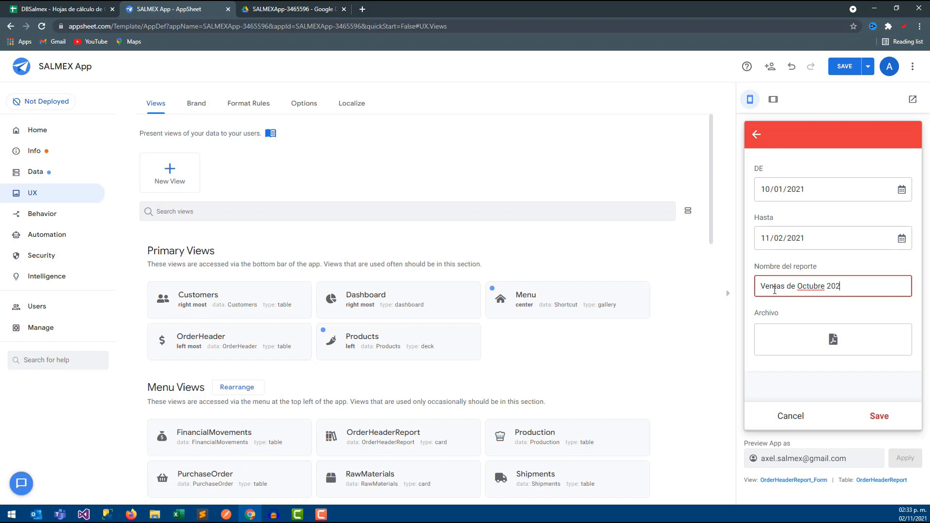
Set the report's Hasta date to 10/31/2021 and save the record.
left_click(901, 238)
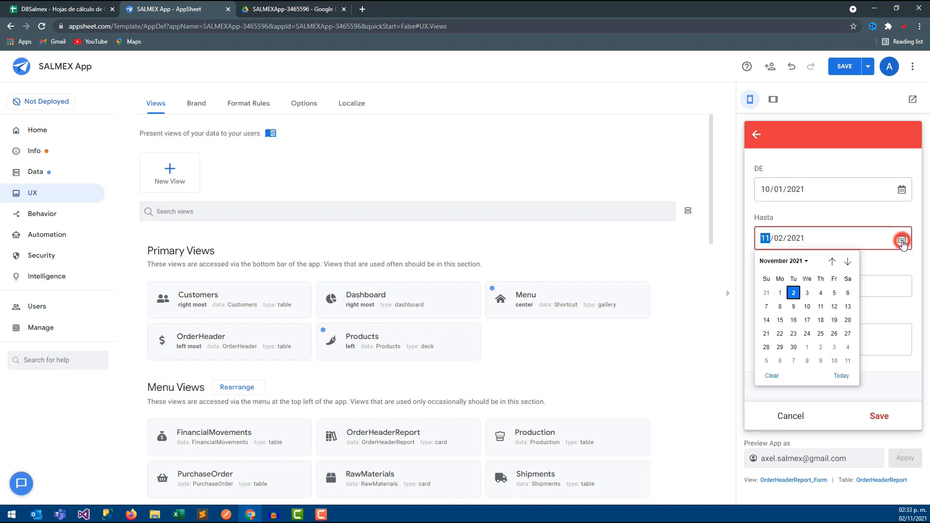
left_click(830, 262)
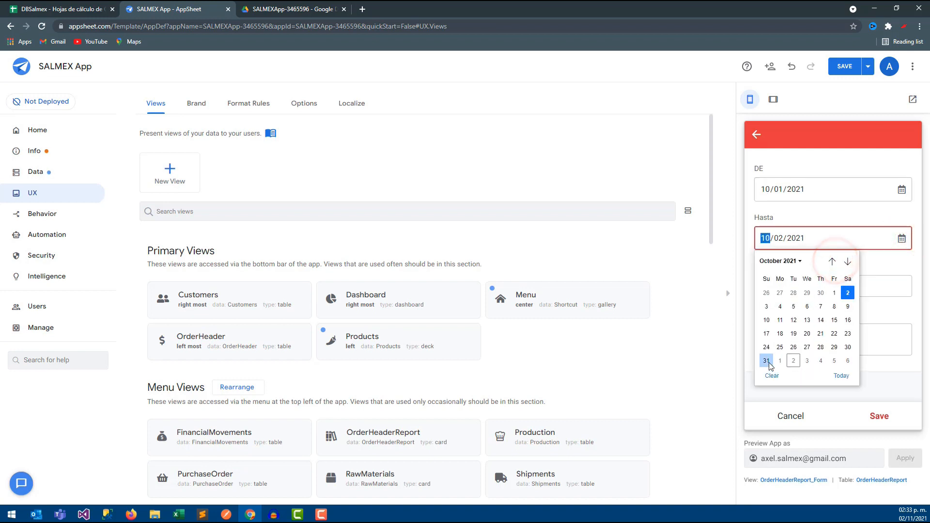
left_click(767, 361)
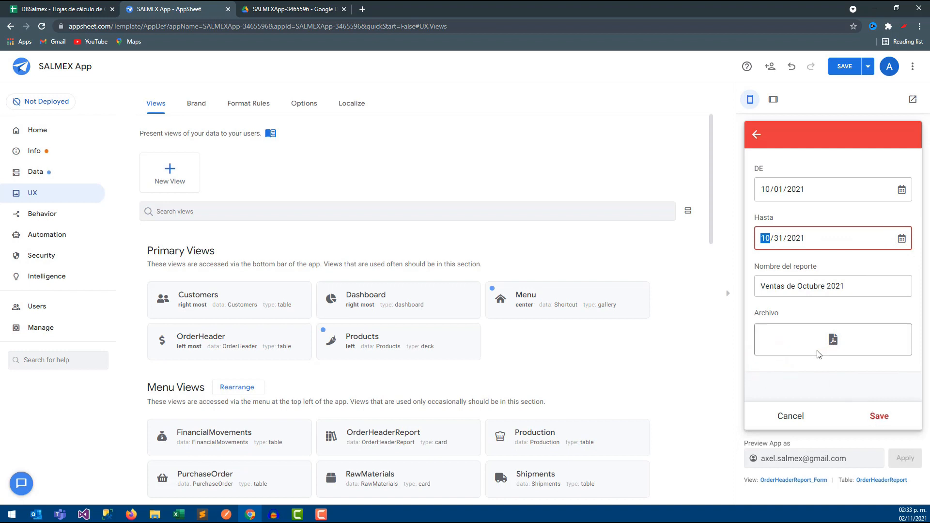
left_click(880, 417)
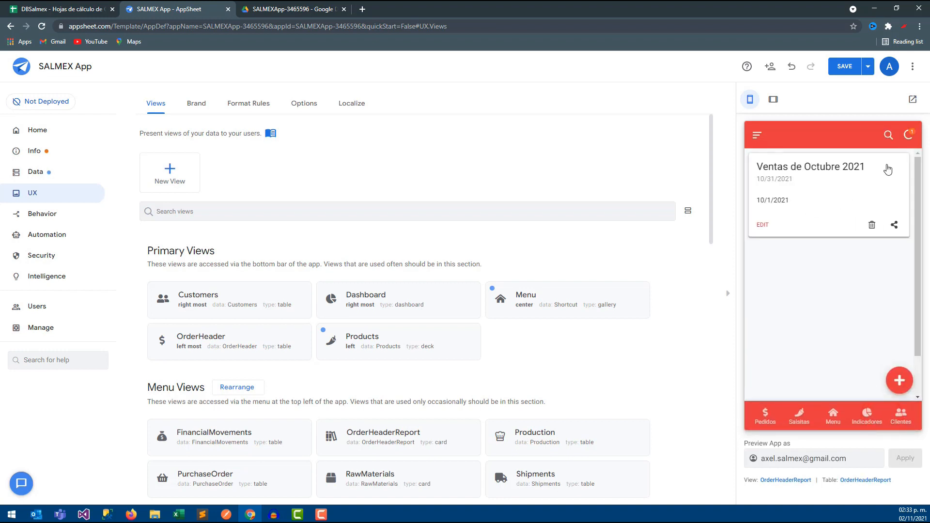
Look for the new report in the Drive folder and the DBSalmex sheet, and sync the app preview.
left_click(269, 7)
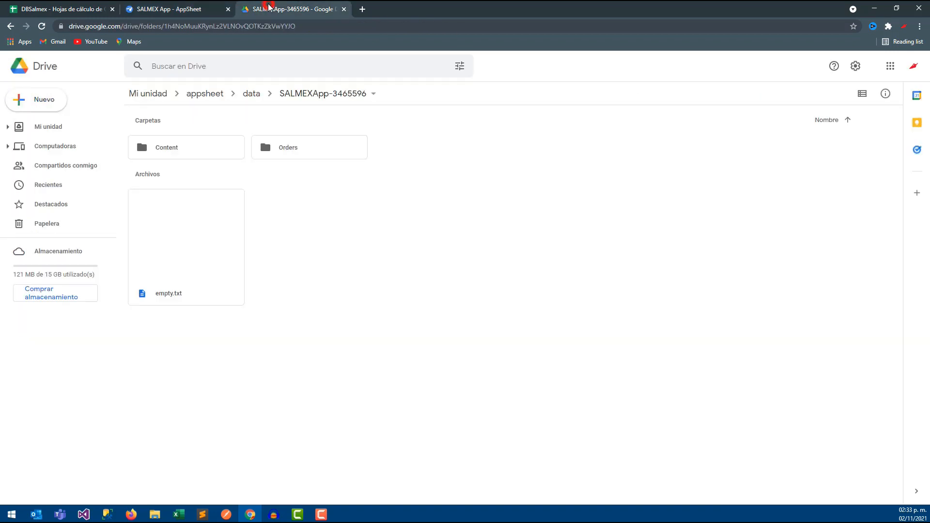
left_click(80, 7)
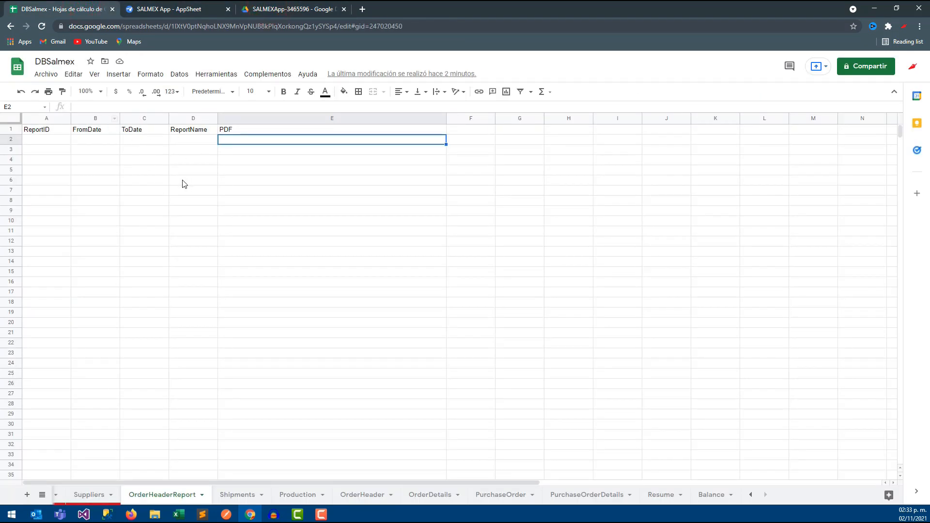
left_click(148, 10)
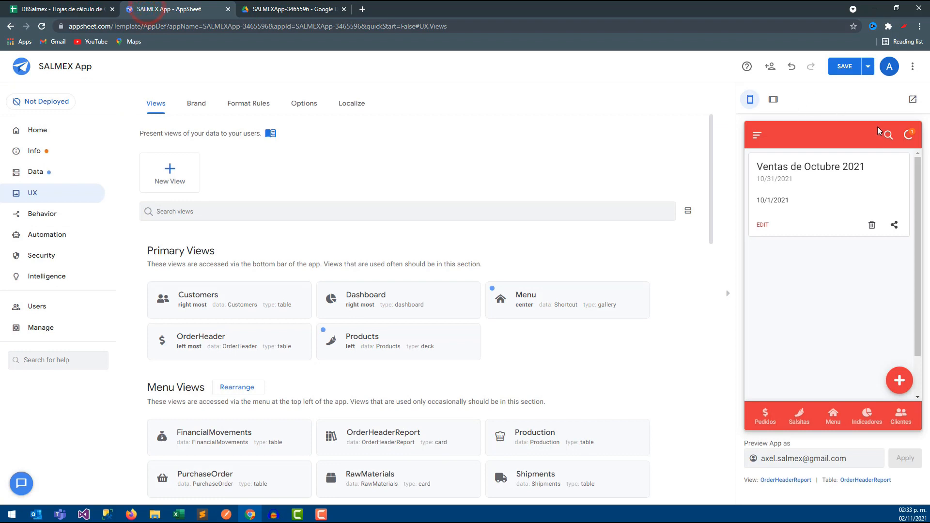
left_click(909, 136)
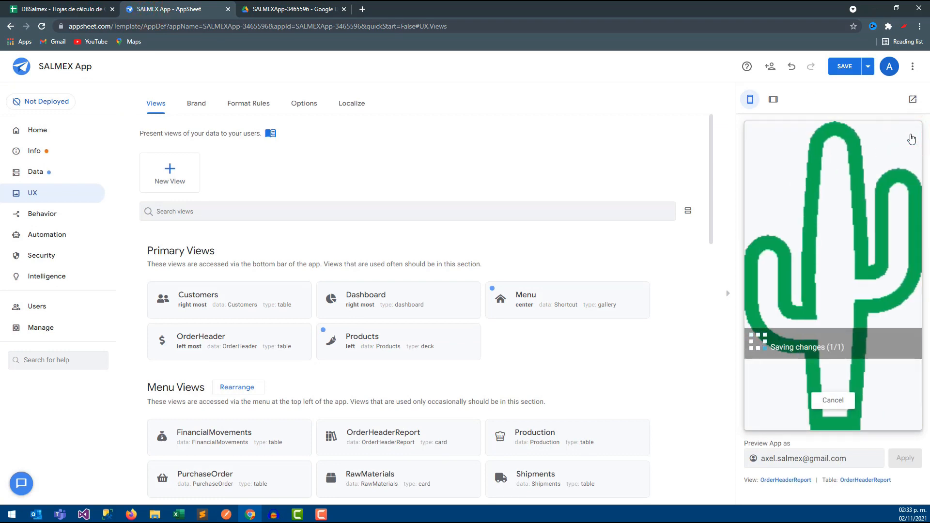
Widen the ReportName column in the OrderHeaderReport sheet of DBSalmex and inspect the PDF path in cell E2.
left_click(74, 12)
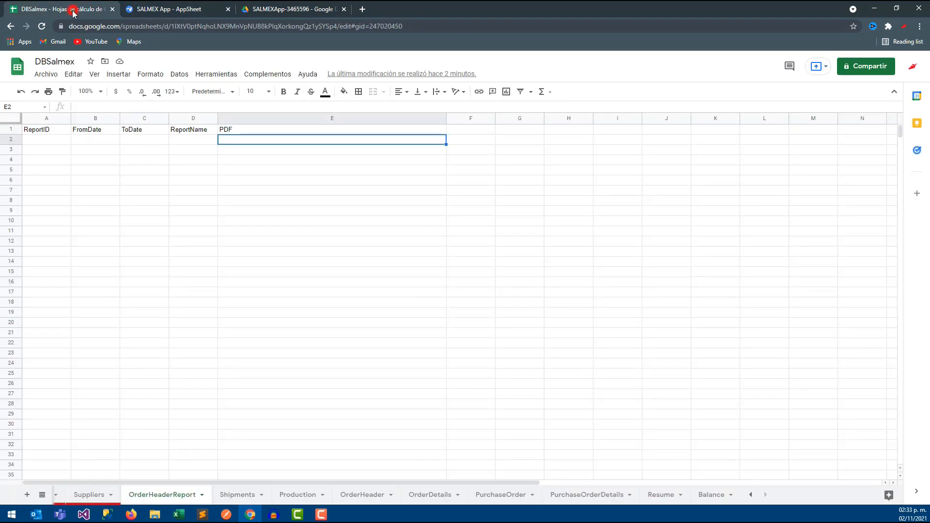
left_click_drag(218, 122, 263, 119)
left_click(292, 161)
left_click(291, 142)
left_click(333, 167)
left_click(366, 150)
left_click(371, 143)
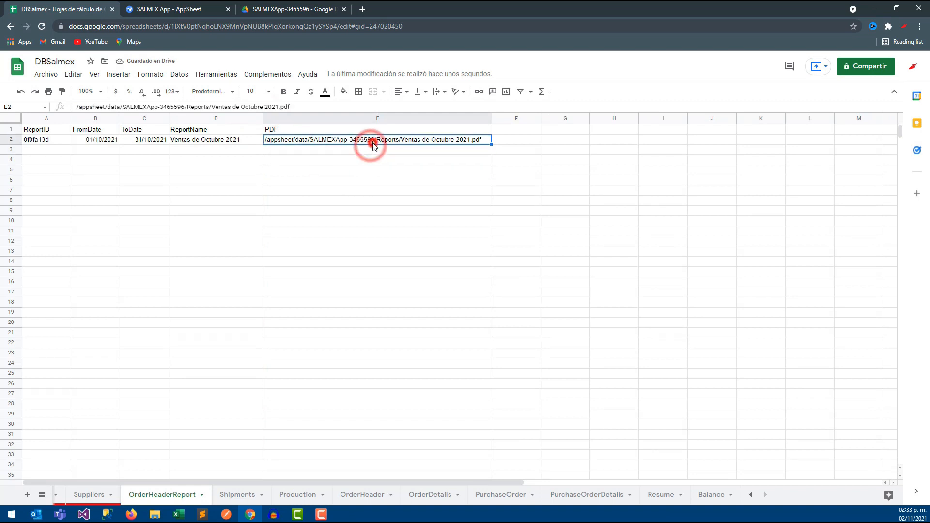
Open the Ventas de Octubre PDF from the Reports folder in Google Drive and look through the document.
left_click(312, 9)
double_click(412, 153)
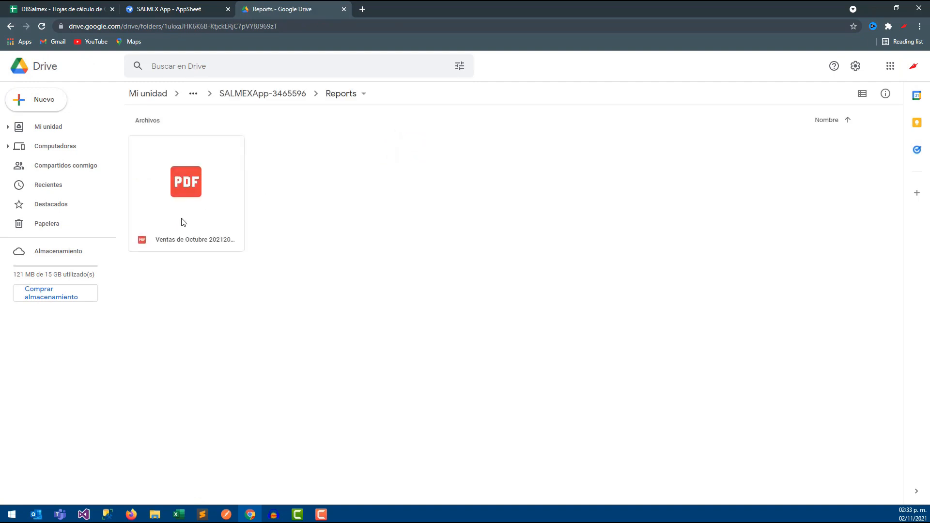
double_click(193, 200)
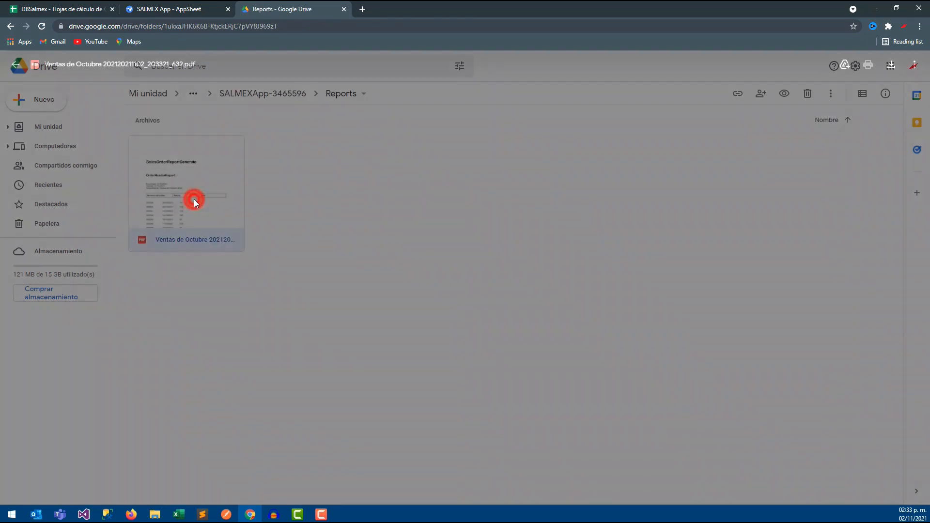
scroll(439, 290, "up", 3)
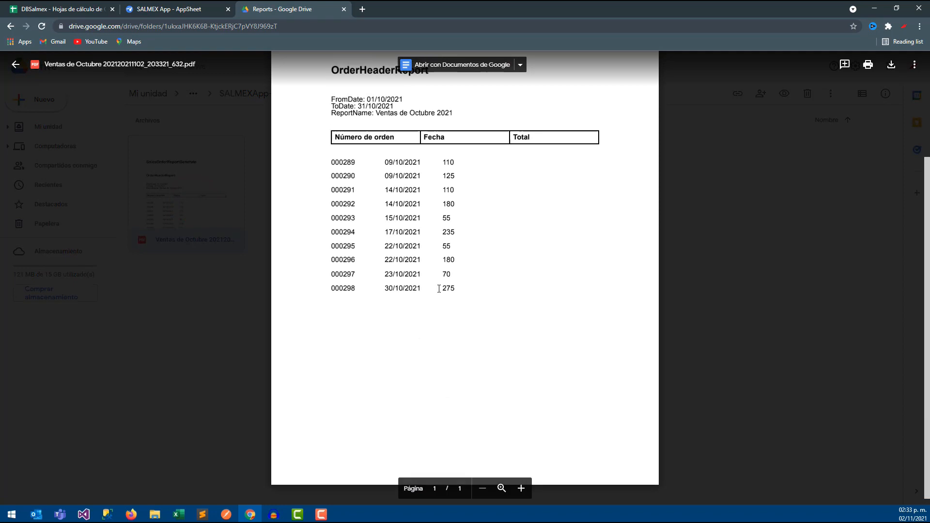
left_click(457, 417)
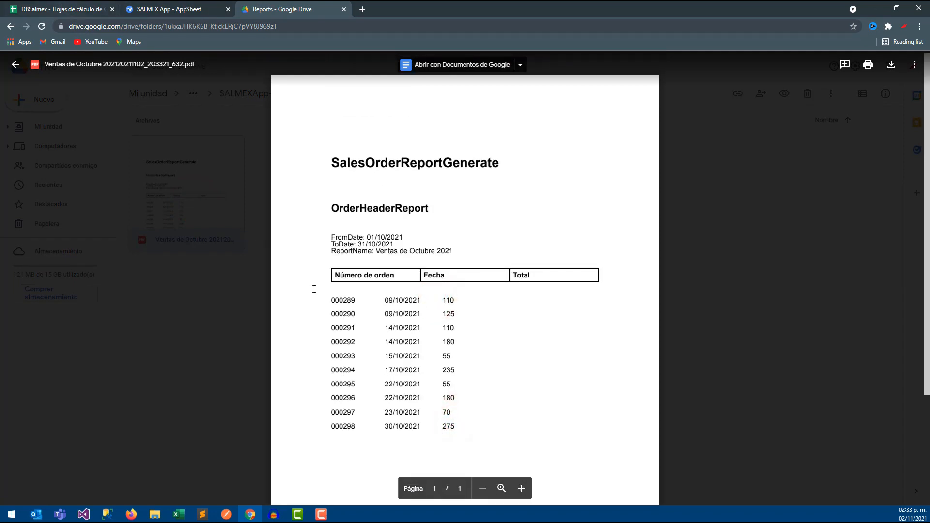
Examine the order numbers and dates in the PDF, focusing on the orders dated through 15/10/2021.
left_click_drag(397, 304, 402, 429)
left_click(385, 304)
left_click(397, 378)
left_click(385, 333)
left_click(394, 346)
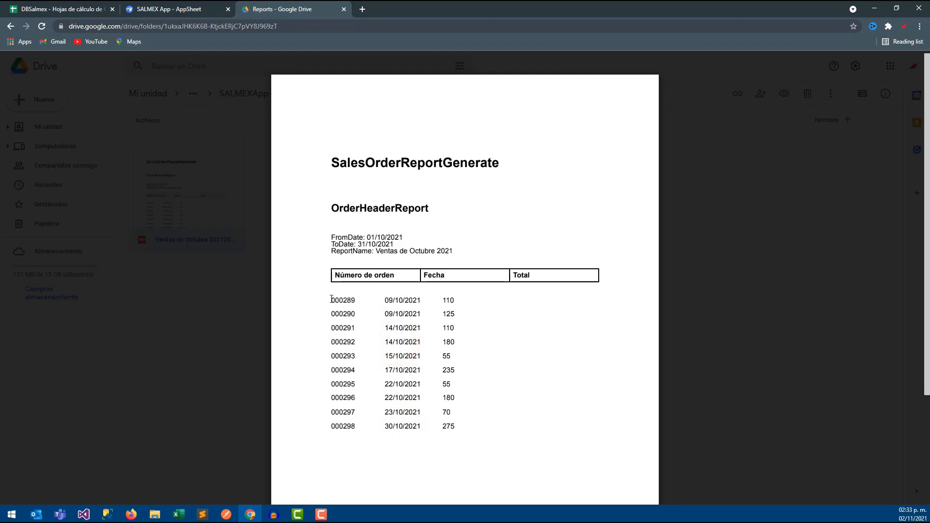
double_click(388, 353)
left_click(399, 357)
left_click(390, 357)
left_click_drag(419, 357, 333, 302)
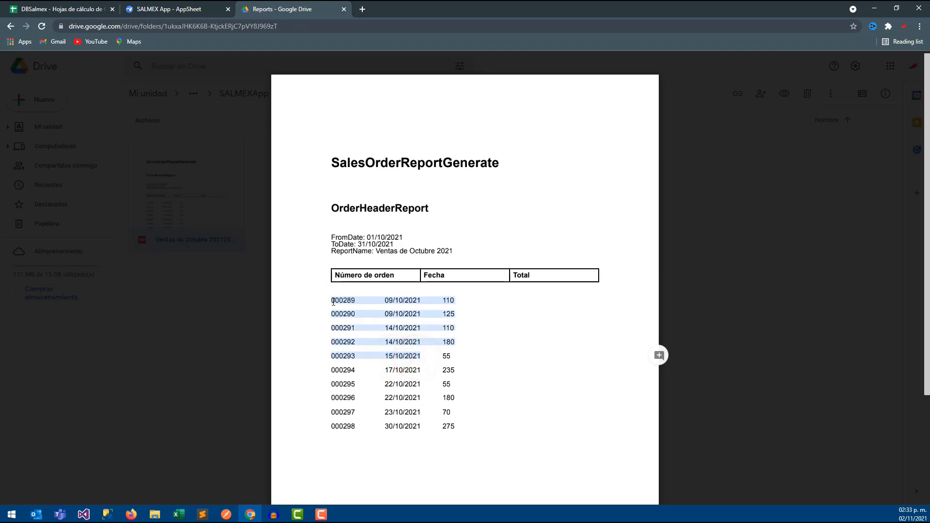
left_click(389, 352)
left_click(349, 353)
left_click(345, 306)
left_click(345, 315)
left_click(344, 327)
left_click(347, 338)
left_click(346, 354)
left_click(428, 355)
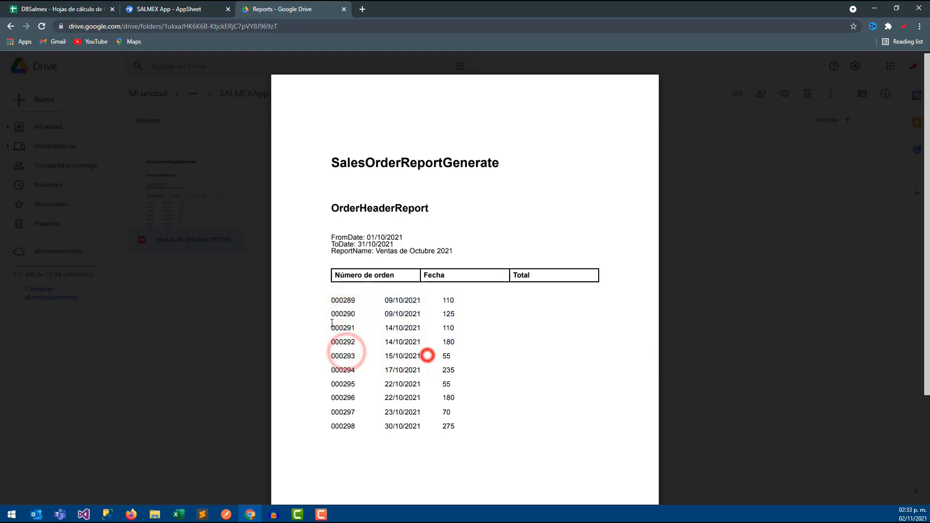
In the AppSheet preview, open the Ventas de Octubre 2021 record, test its PDF file link and close the resulting page.
left_click(58, 9)
left_click(153, 6)
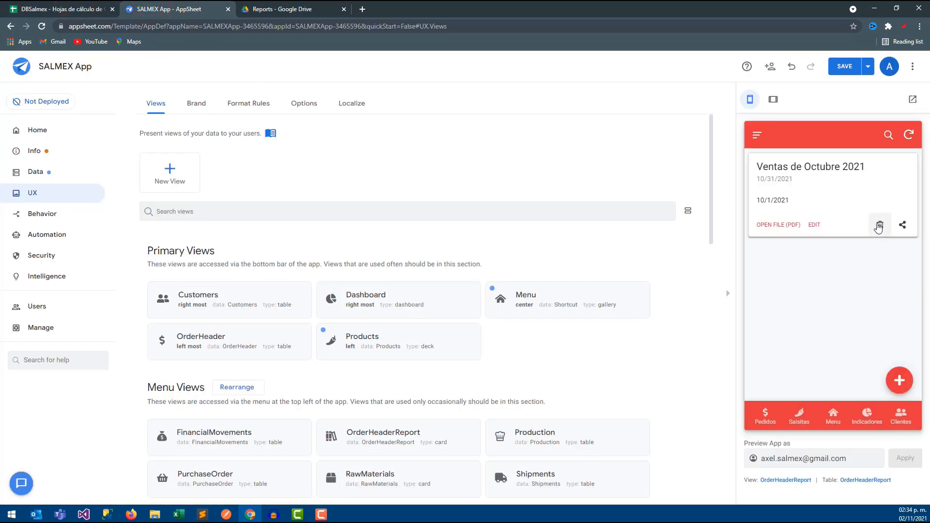
left_click(826, 174)
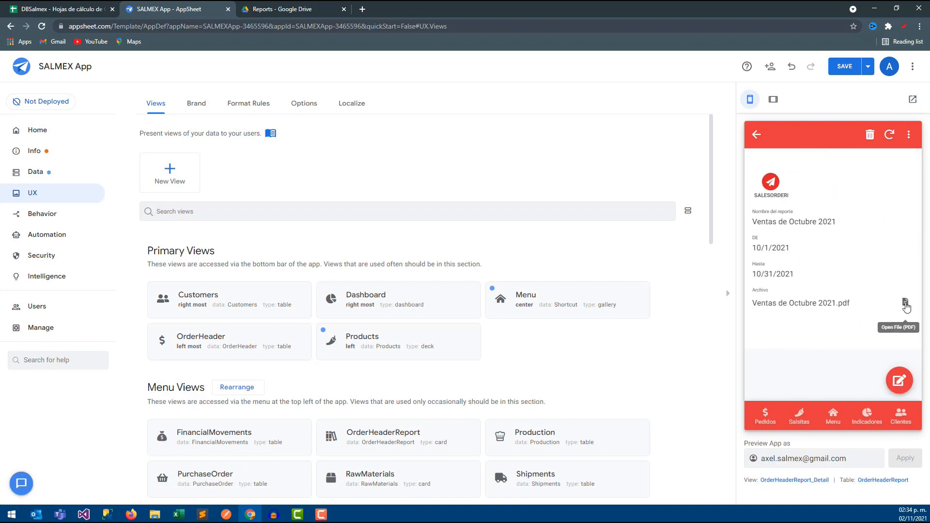
left_click(906, 304)
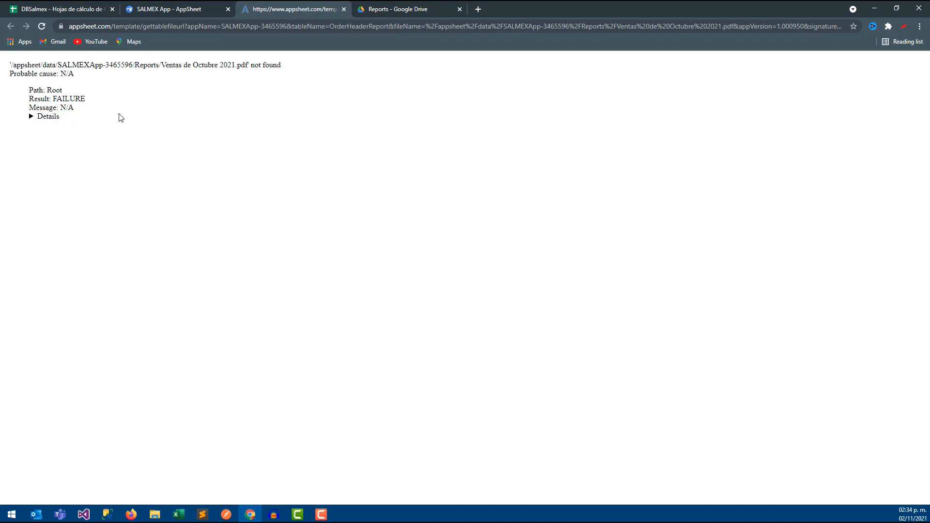
left_click(342, 9)
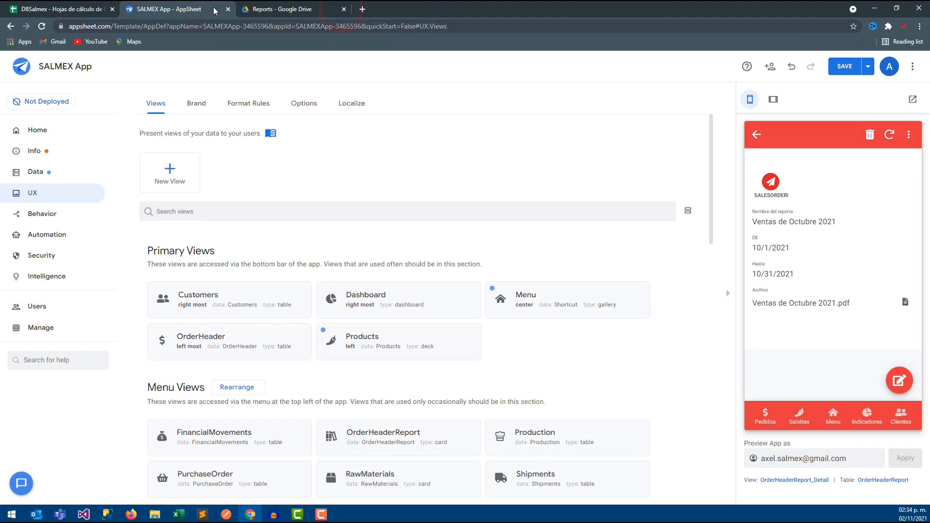
Inspect the stored PDF path in cell E2 of the OrderHeaderReport sheet in DBSalmex.
left_click(78, 9)
left_click(354, 155)
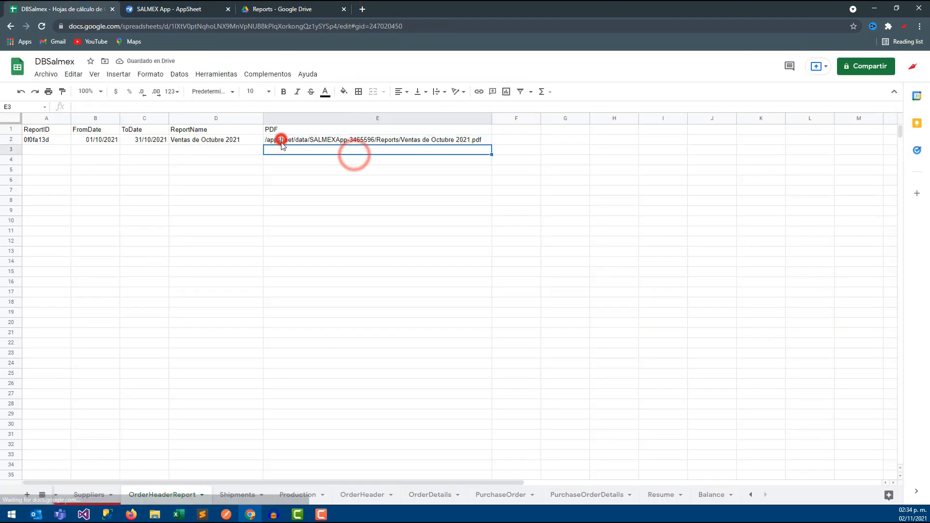
left_click(282, 140)
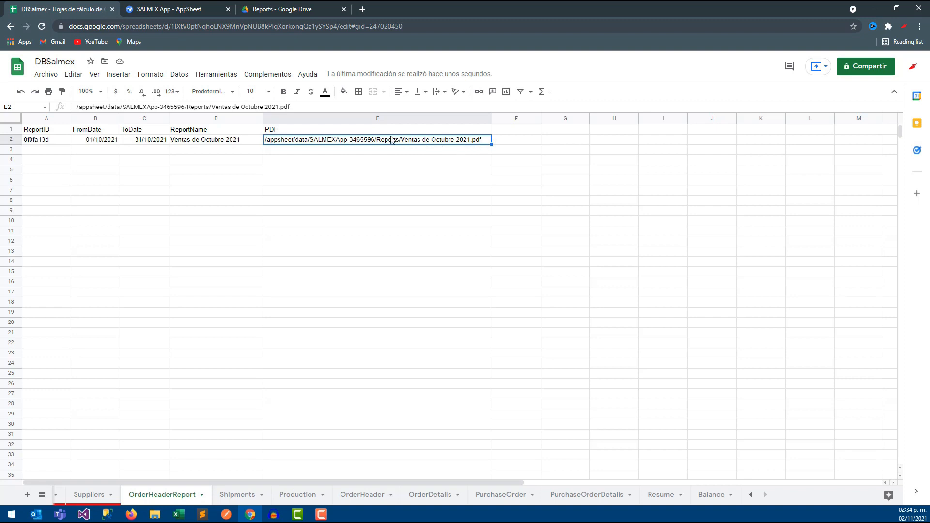
Start a new report record in the AppSheet preview with DE set to 10/01/2021.
left_click(172, 7)
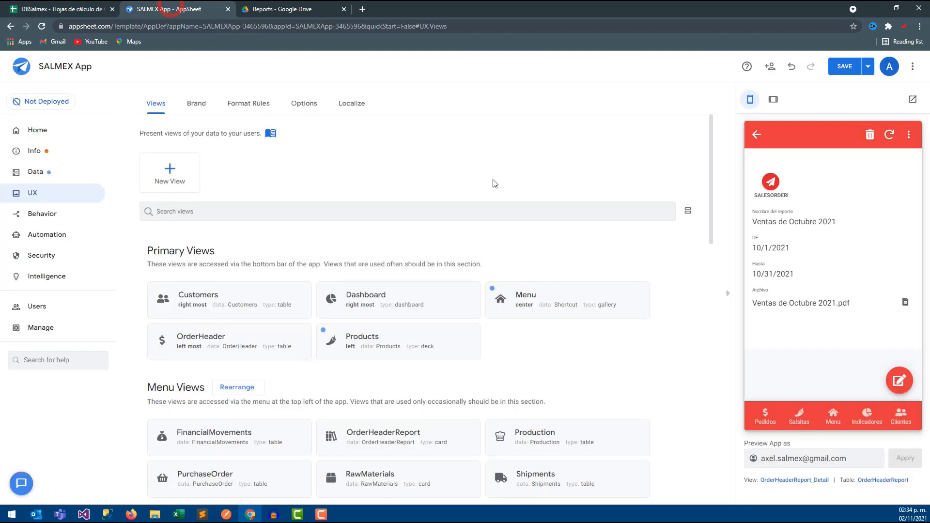
left_click(755, 135)
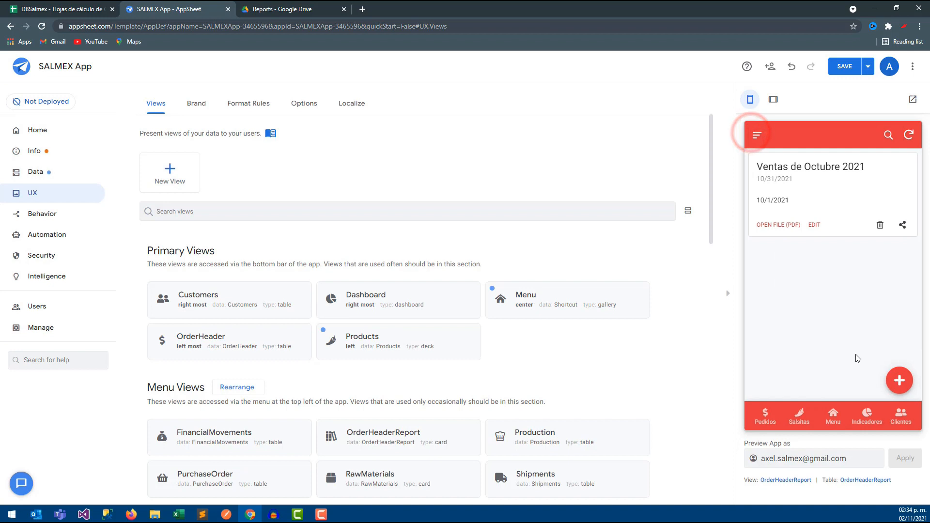
left_click(897, 382)
left_click(794, 189)
left_click(902, 190)
left_click(831, 213)
left_click(835, 245)
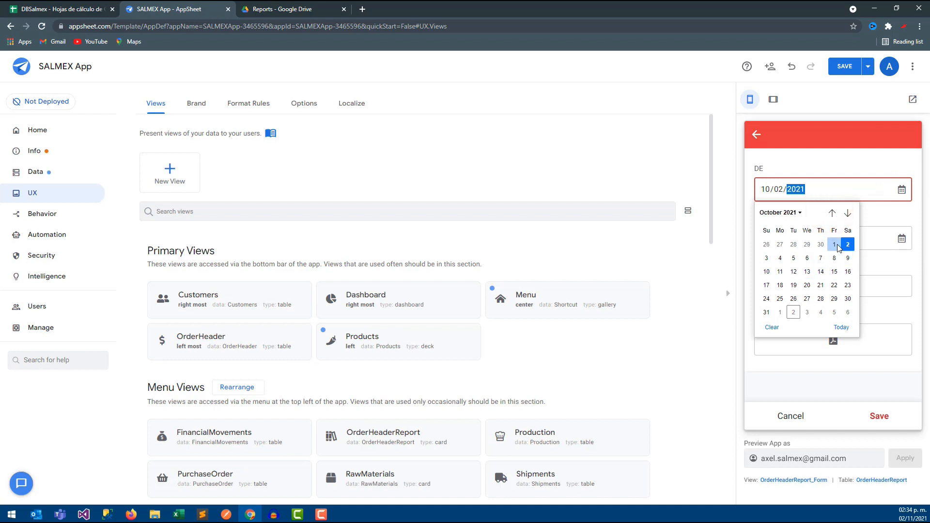
Set Hasta to 10/15/2021, name the report ReporteOctubre, save the record and sync the preview.
left_click(902, 238)
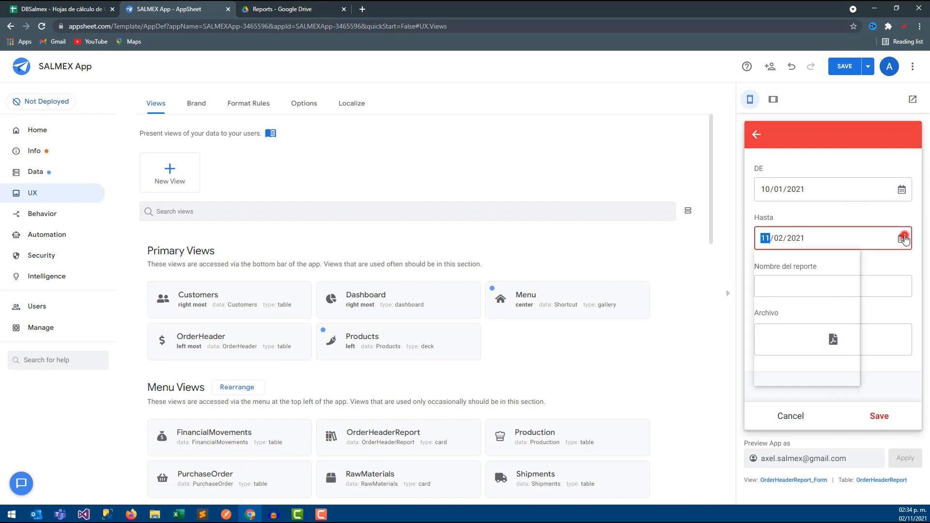
left_click(834, 261)
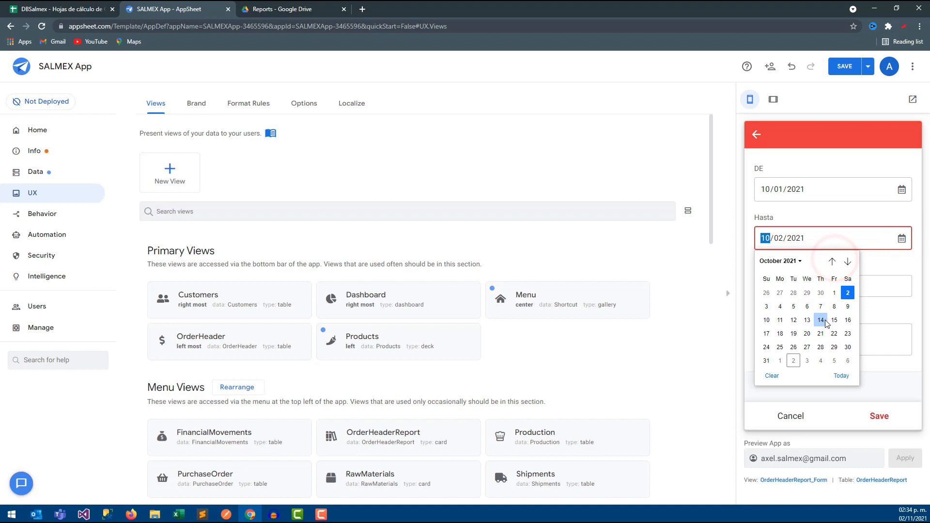
left_click(828, 321)
left_click(785, 283)
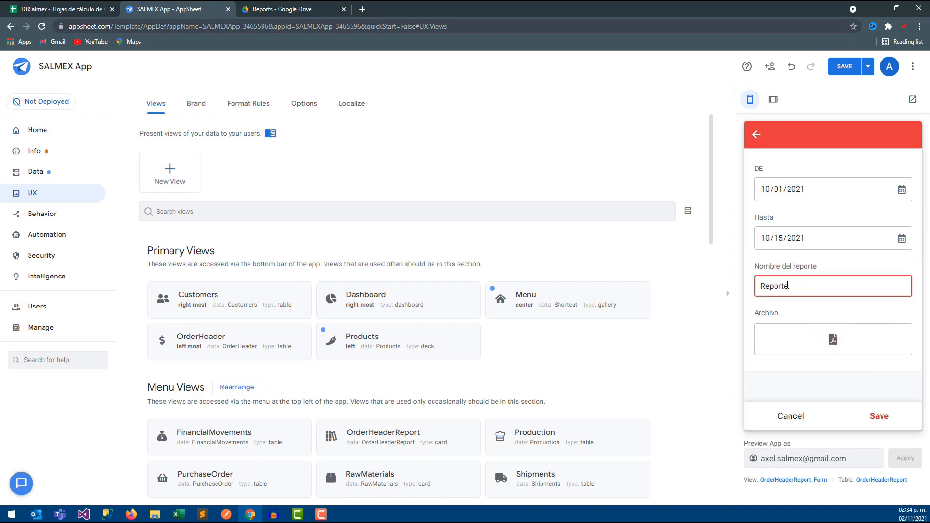
left_click(878, 416)
left_click(908, 135)
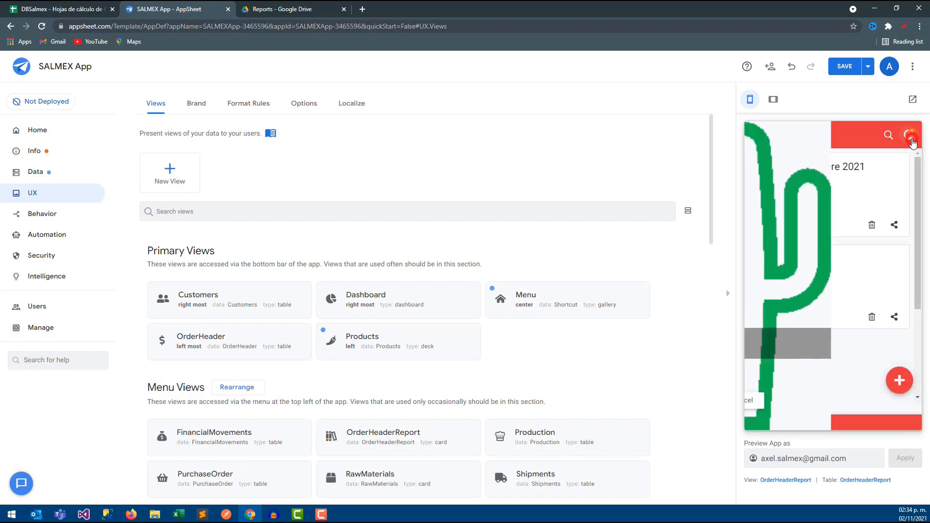
Open the ReporteOctubre PDF in the Drive Reports folder, check its listed orders and close it.
left_click(301, 9)
left_click(155, 118)
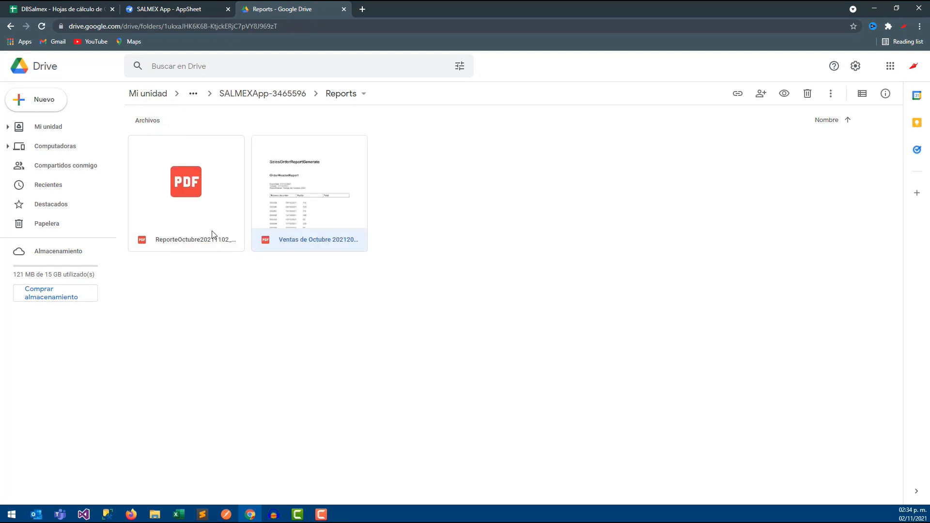
double_click(211, 209)
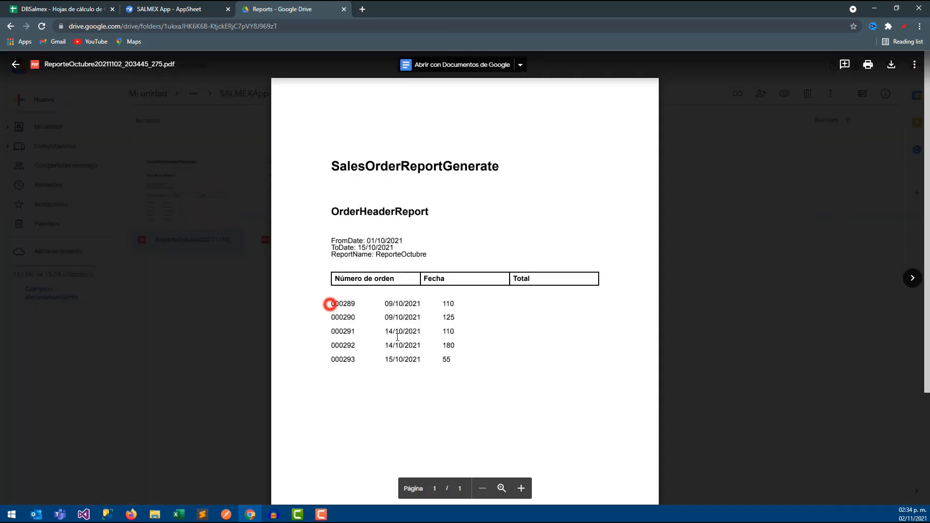
left_click(744, 140)
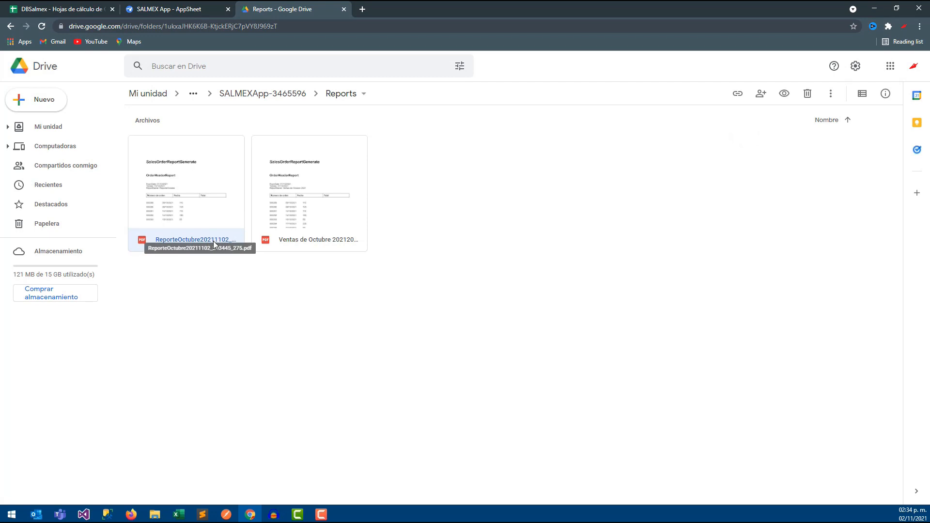
Return to the AppSheet editor, show the automation bots and save the app.
left_click(176, 10)
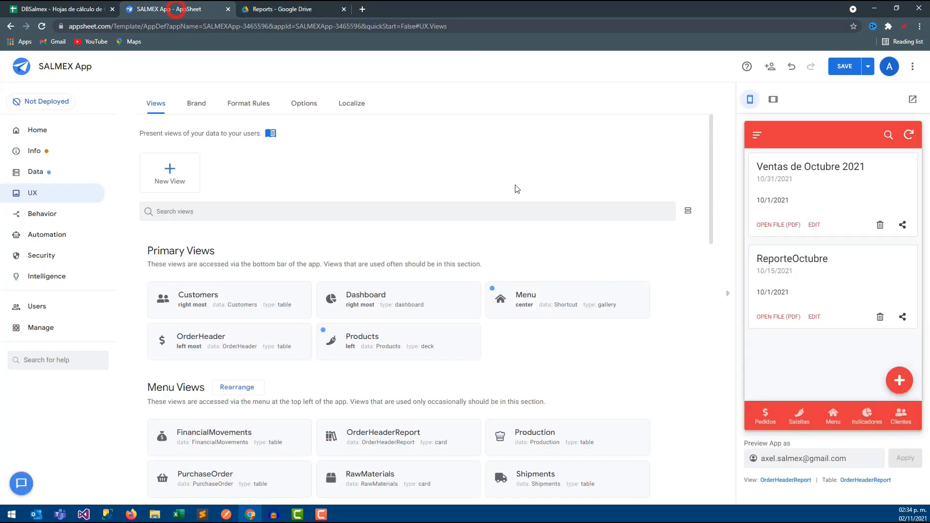
left_click(47, 235)
left_click(58, 217)
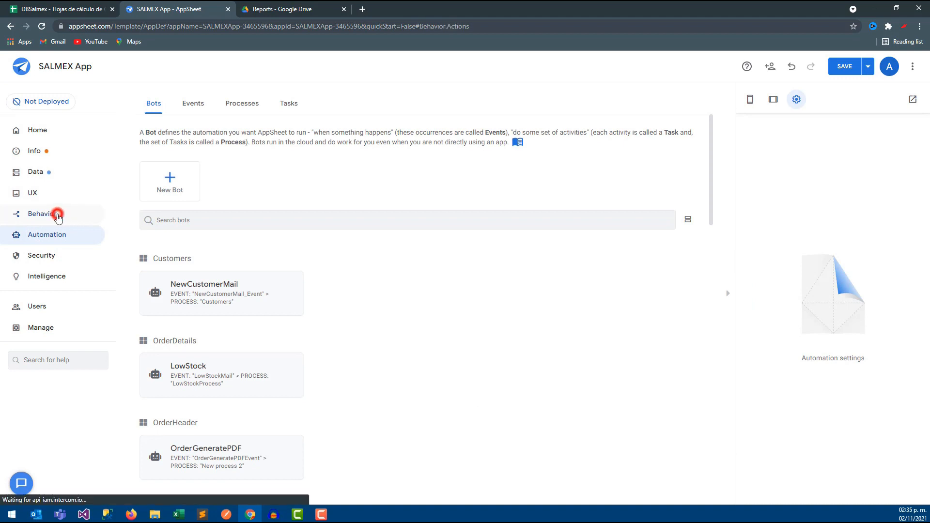
left_click(38, 239)
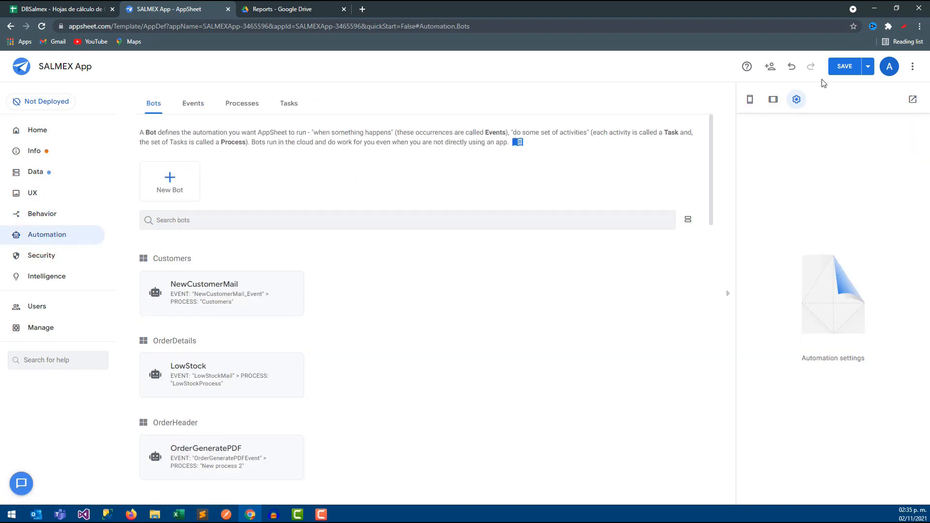
left_click(841, 70)
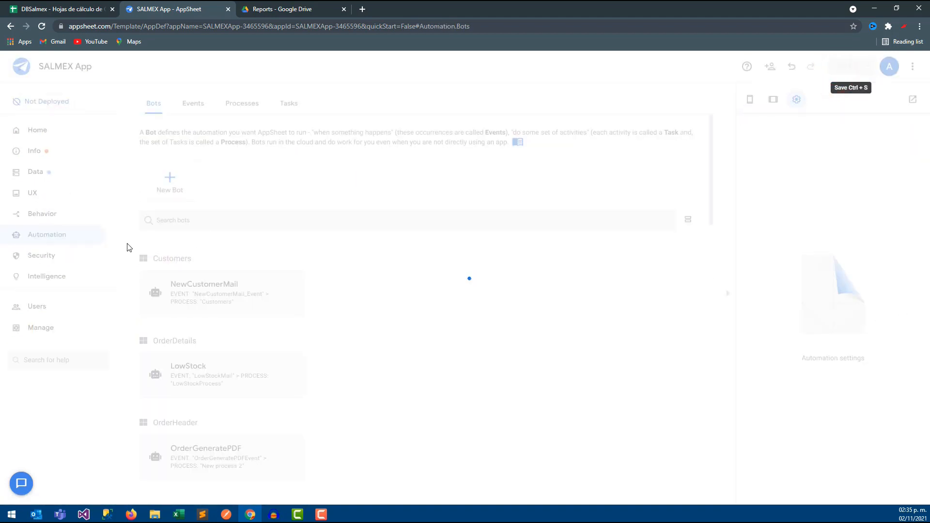
Enable Disable Timestamp for the SalesOrderReportGenerate task in SalesOrderReportStep1 and save the app.
left_click(54, 237)
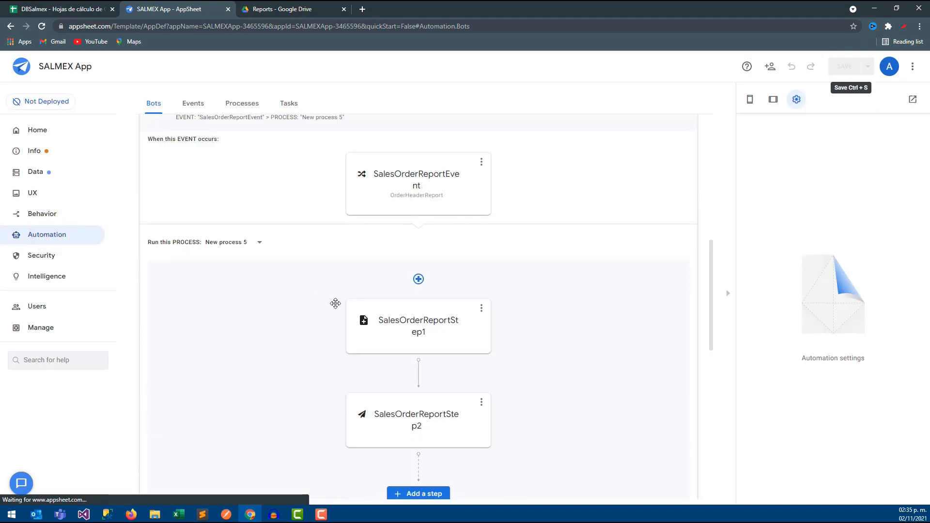
scroll(409, 259, "down", 2)
left_click(430, 234)
scroll(803, 320, "down", 2)
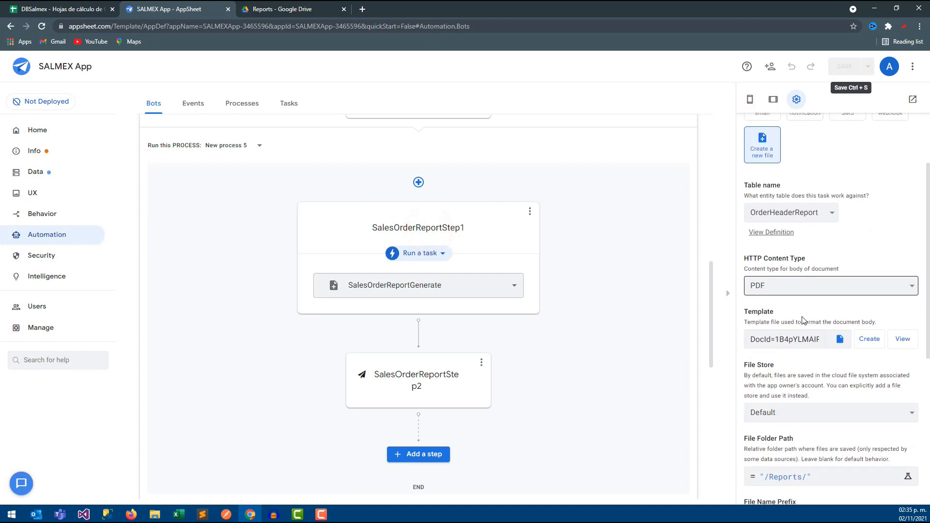
scroll(800, 366, "down", 6)
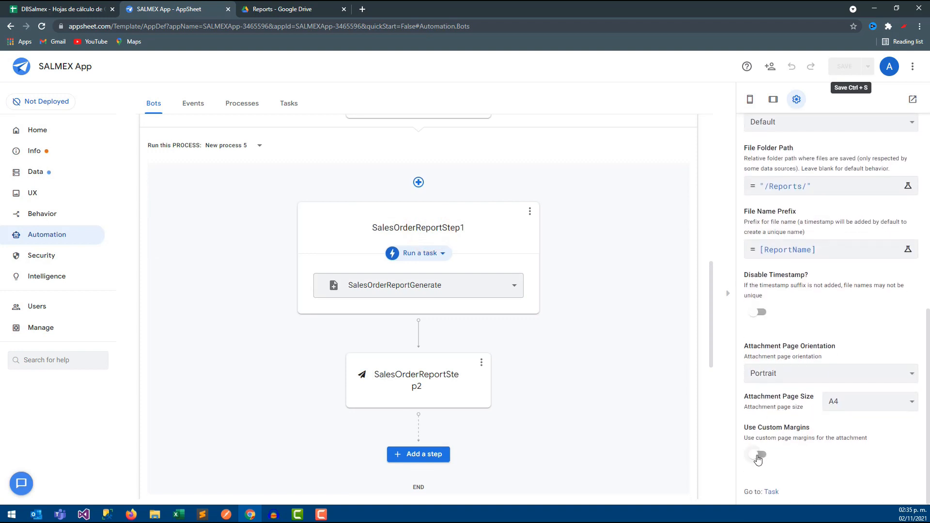
left_click(760, 312)
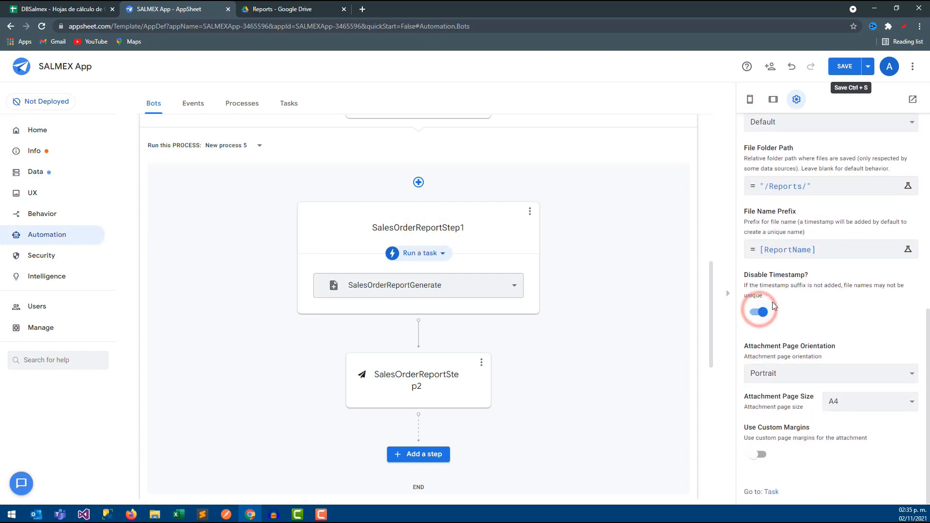
left_click(848, 66)
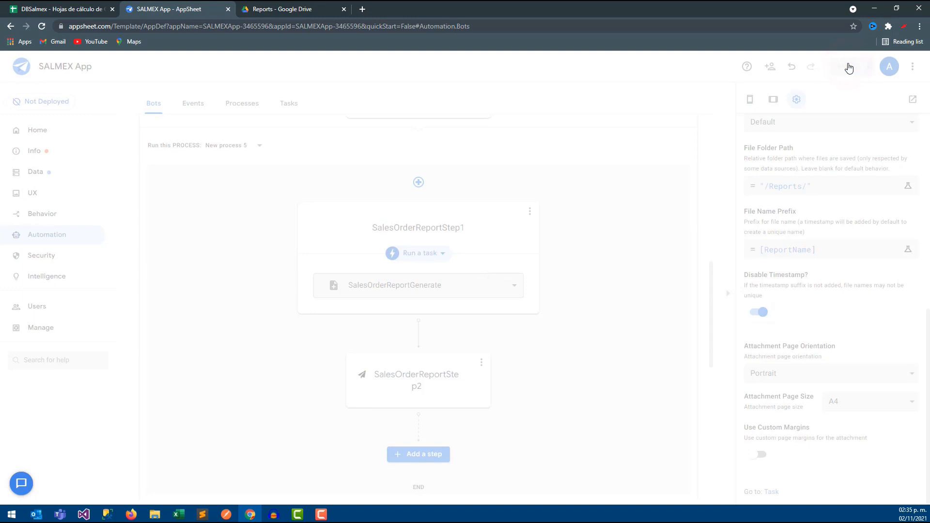
Delete the ReporteOctubre and Ventas de Octubre PDFs from the Reports folder in Google Drive.
left_click(277, 9)
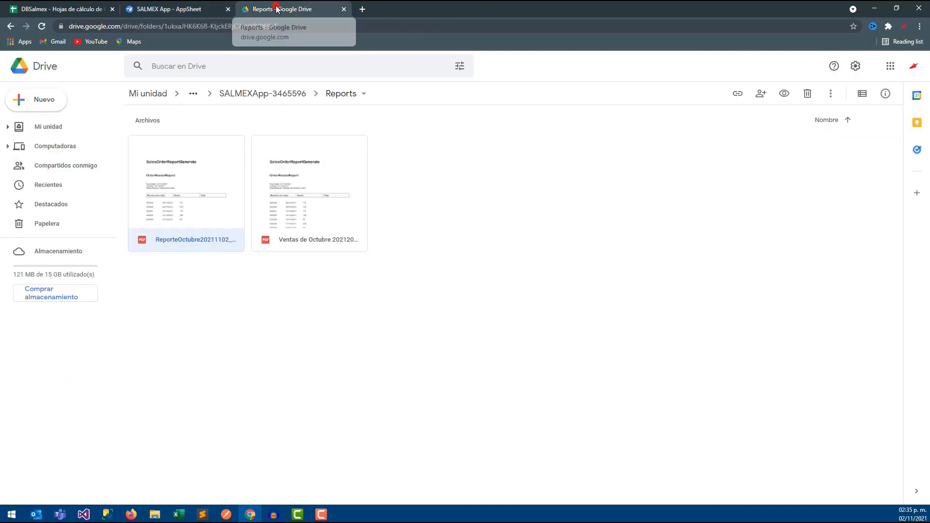
left_click(293, 169, "ctrl")
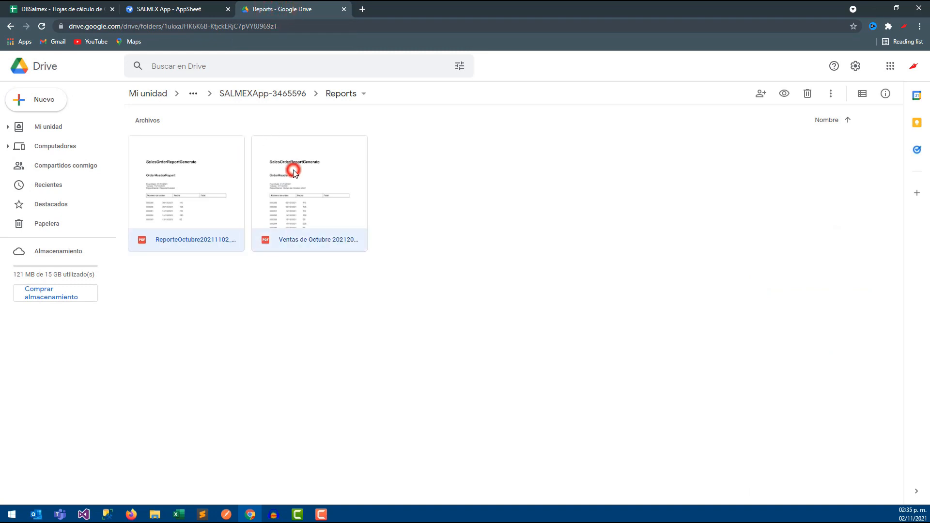
left_click(809, 95)
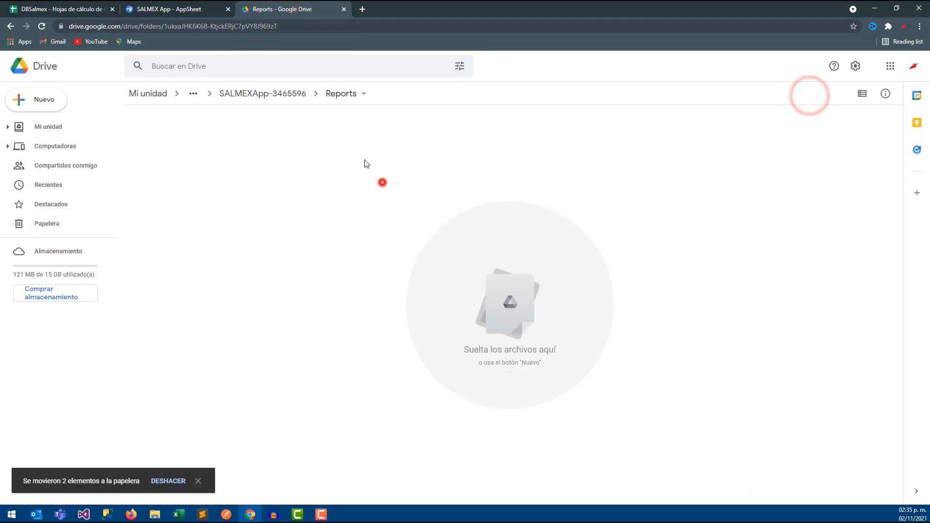
Clear the existing report record below the headers of the OrderHeaderReport sheet in the DBSalmex spreadsheet.
key("ctrl+shift+Tab")
key("ctrl+shift+Tab")
left_click(313, 184)
left_click_drag(299, 141, 44, 149)
key("Delete")
left_click(81, 188)
Return to the AppSheet editor, show the UX views and open Reporte de ventas in the app preview.
left_click(160, 8)
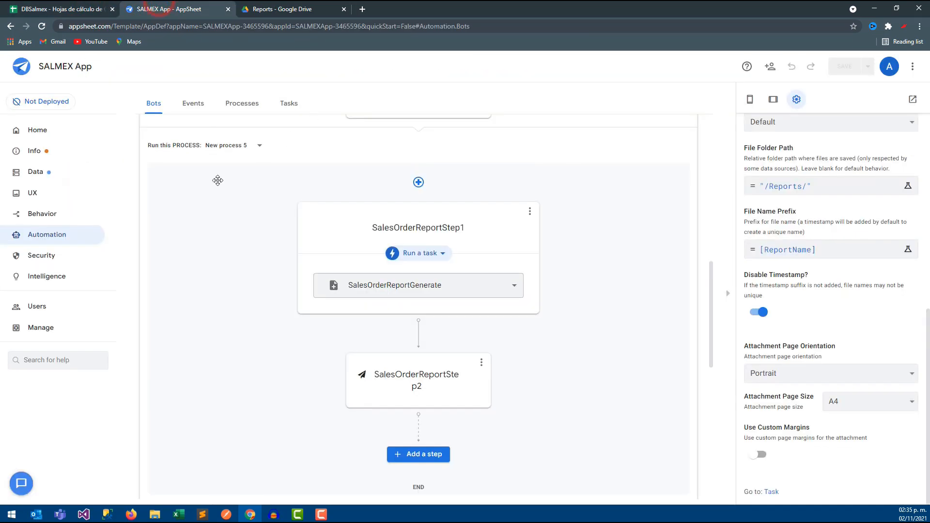
left_click(39, 176)
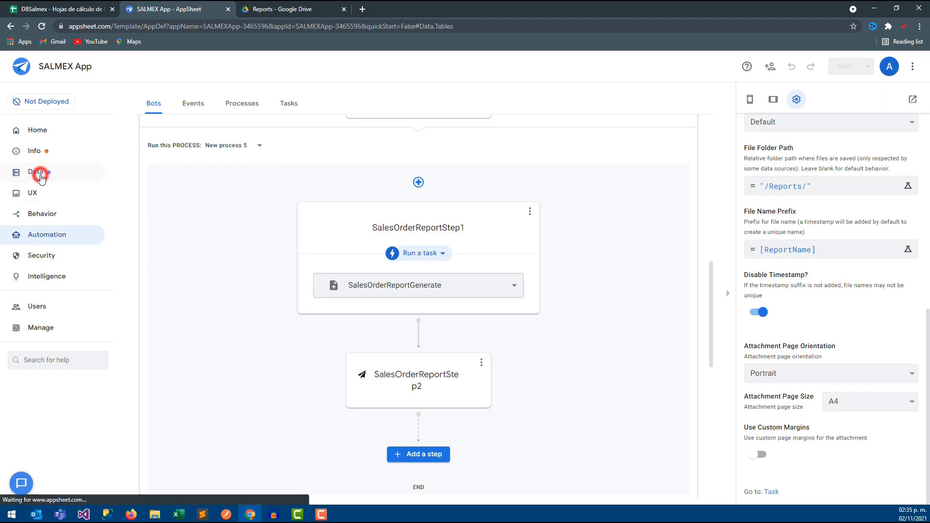
left_click(35, 193)
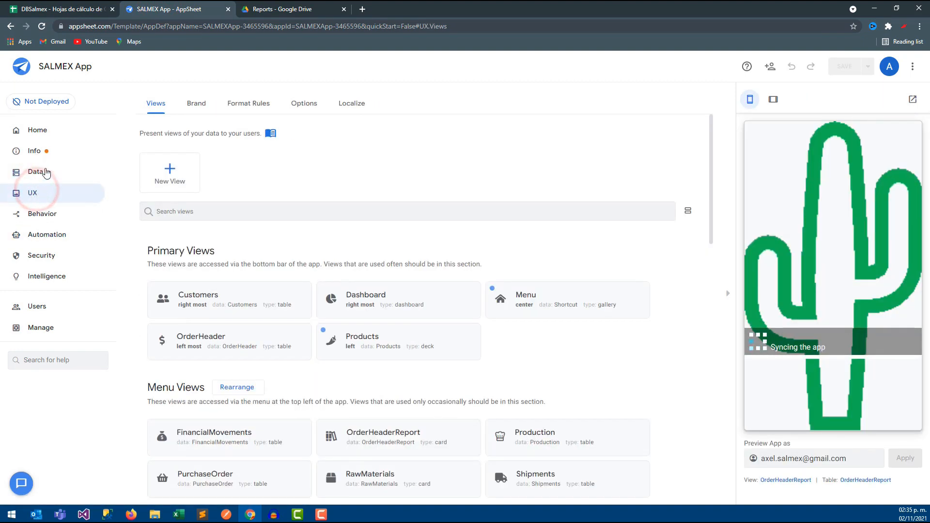
left_click(46, 169)
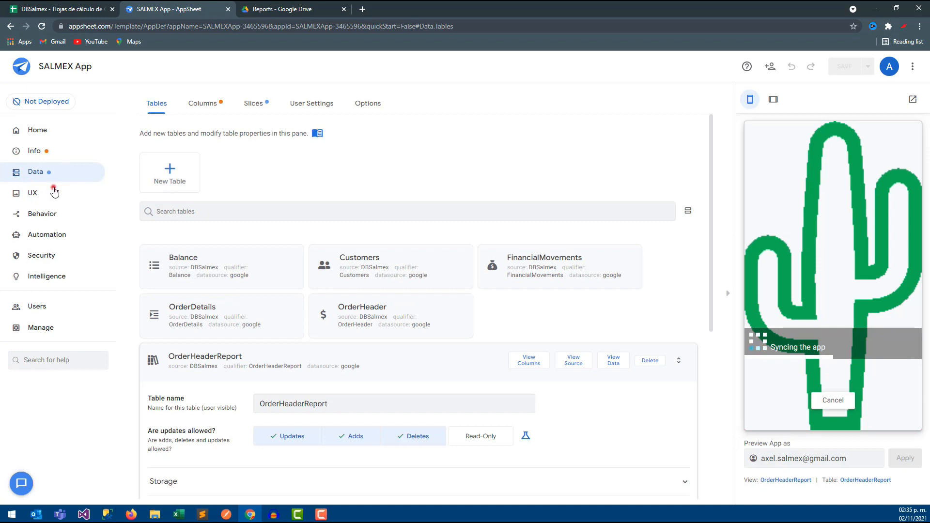
left_click(55, 192)
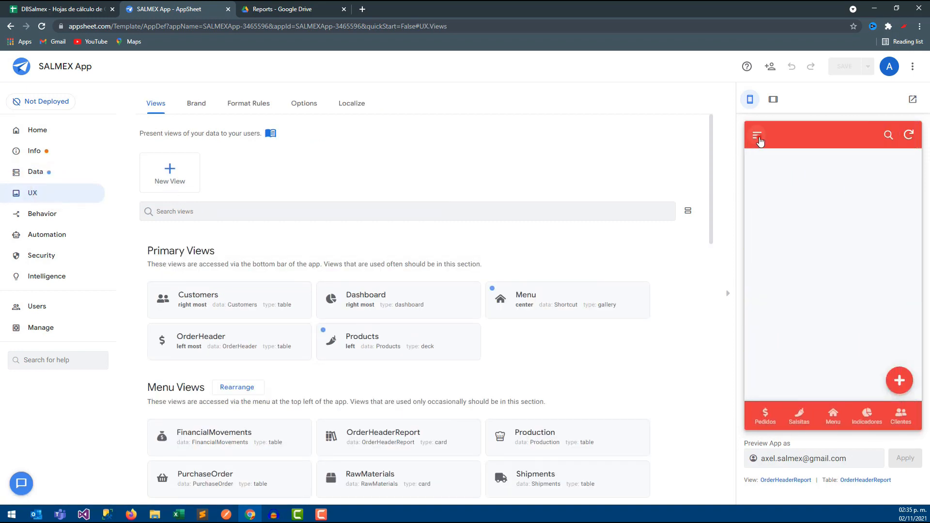
left_click(757, 136)
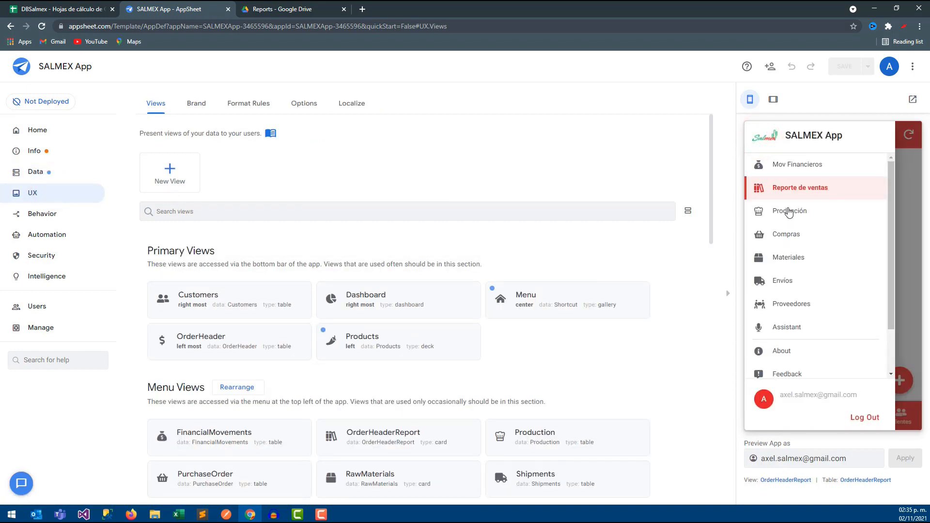
left_click(785, 195)
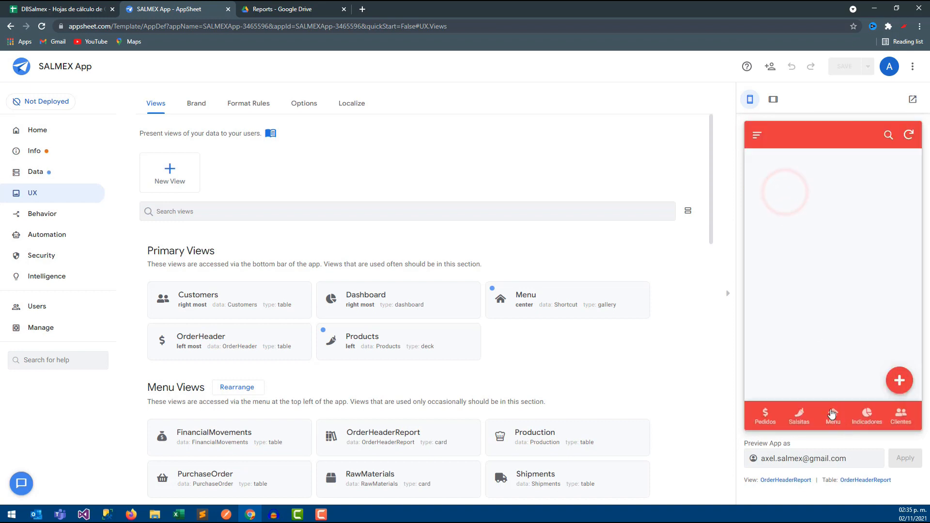
Start a new sales report in the app preview, with DE set to 10/15/2021 and Hasta to 10/31/2021.
left_click(899, 381)
left_click(900, 190)
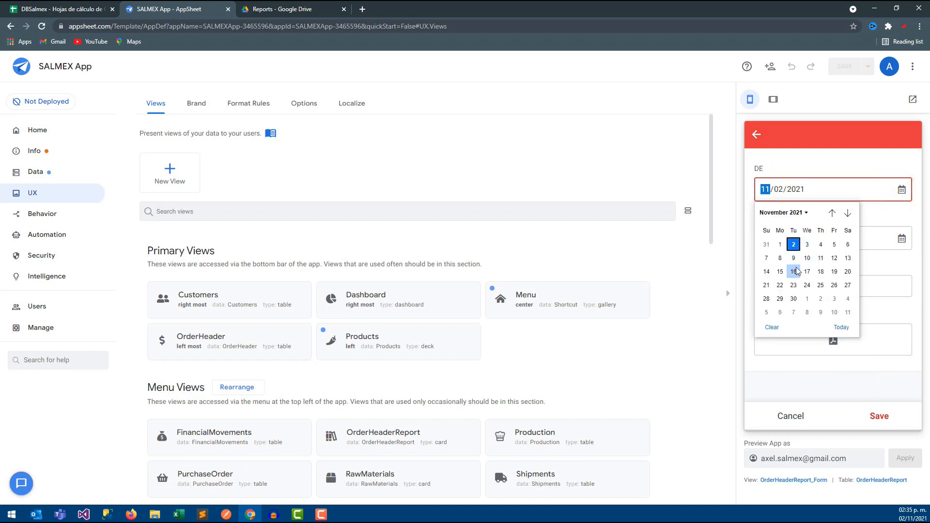
left_click(833, 213)
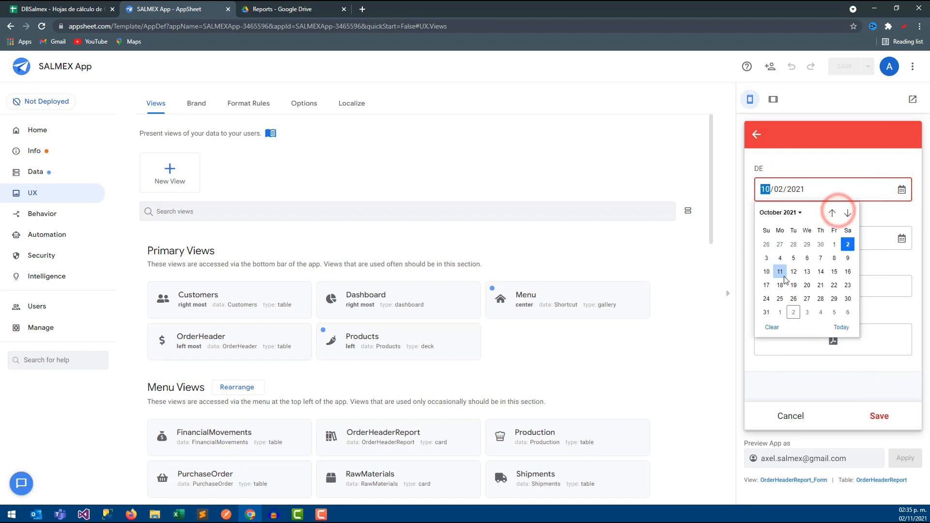
left_click(834, 272)
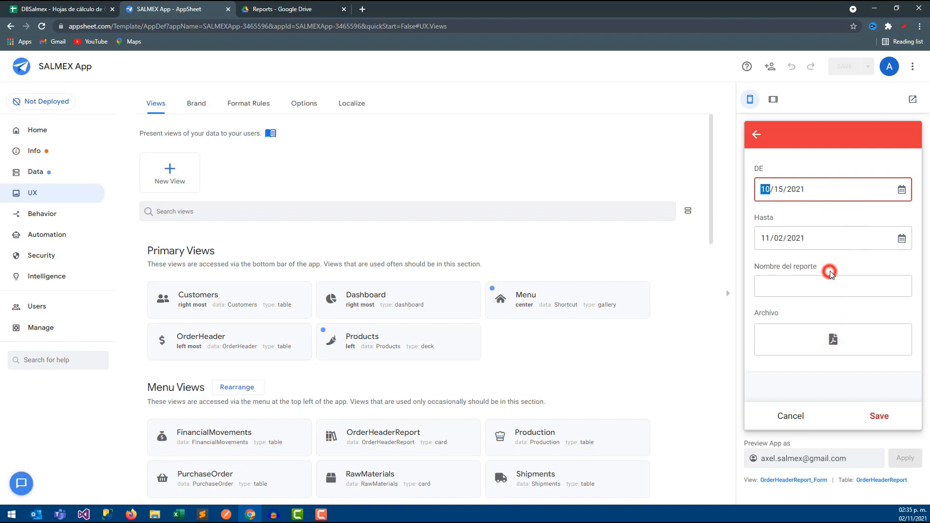
left_click(901, 239)
left_click(832, 261)
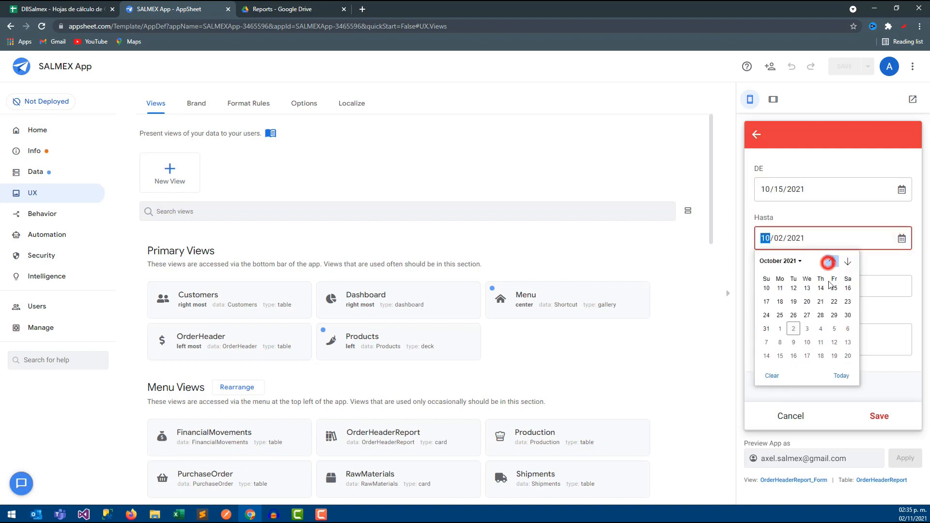
left_click(766, 359)
Name the report Octubre2021, save the record and sync the app preview.
left_click(794, 293)
type("C")
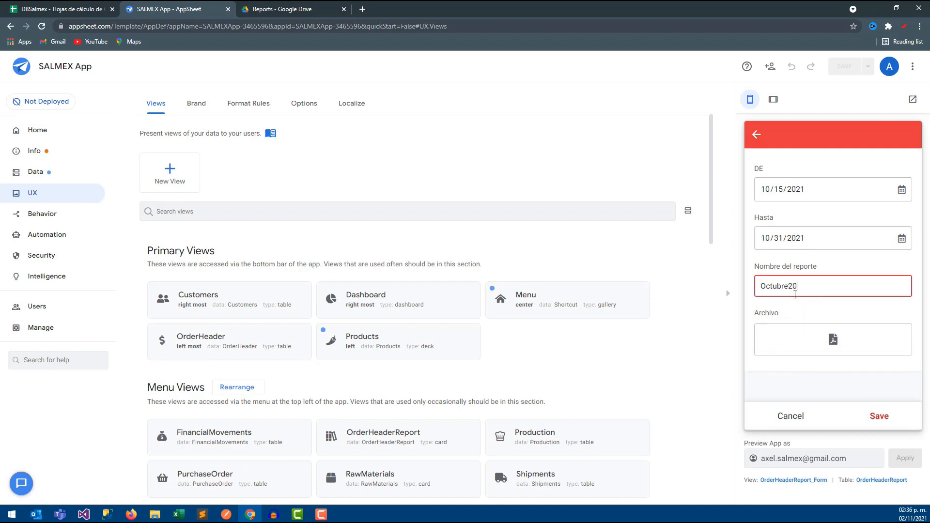
left_click(877, 415)
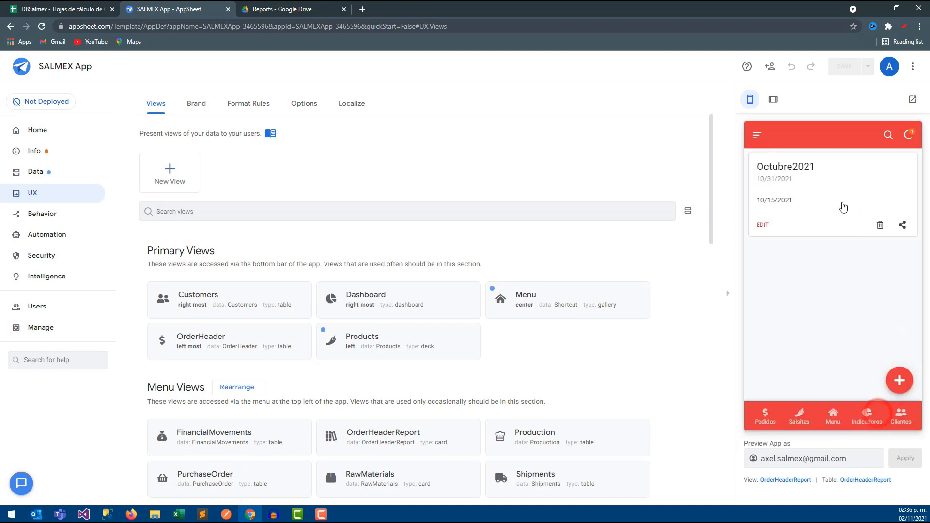
left_click(909, 134)
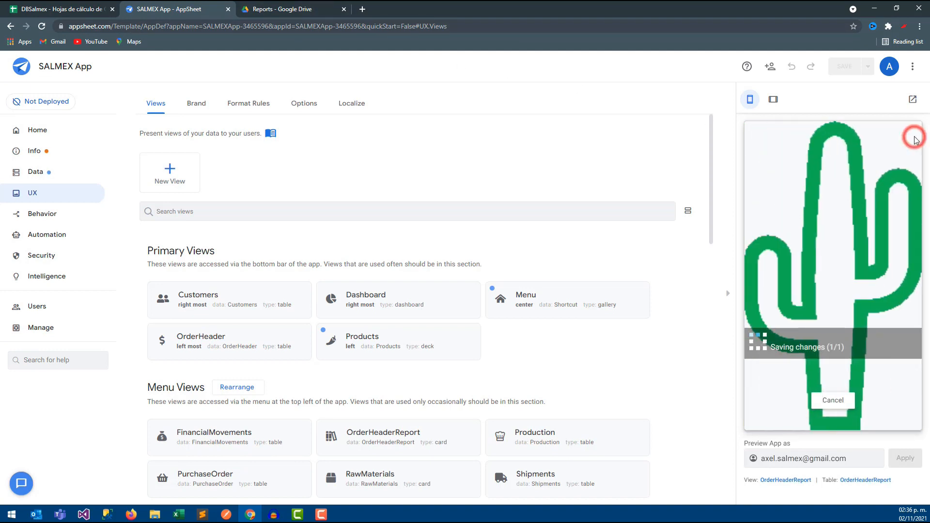
Open 44470.pdf in the Drive Reports folder and compare its file name with the PDF path stored in the OrderHeaderReport sheet.
left_click(295, 9)
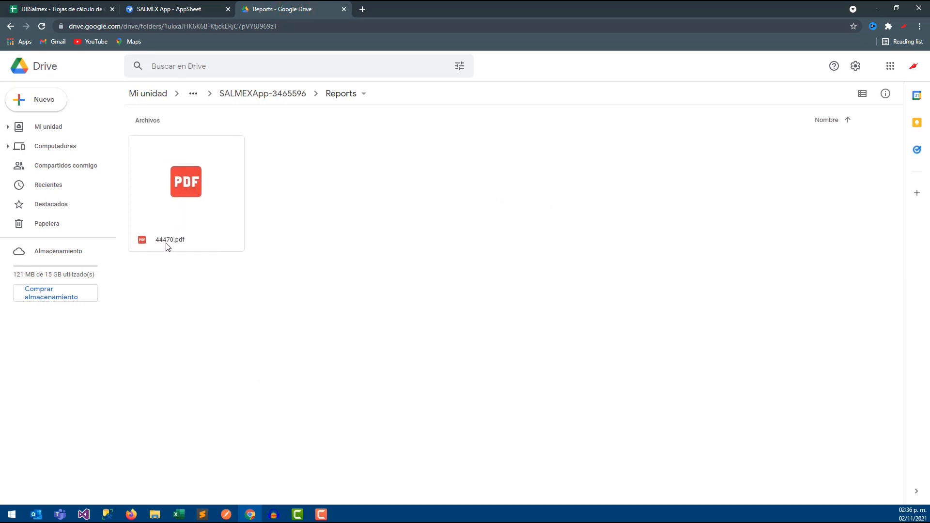
double_click(174, 208)
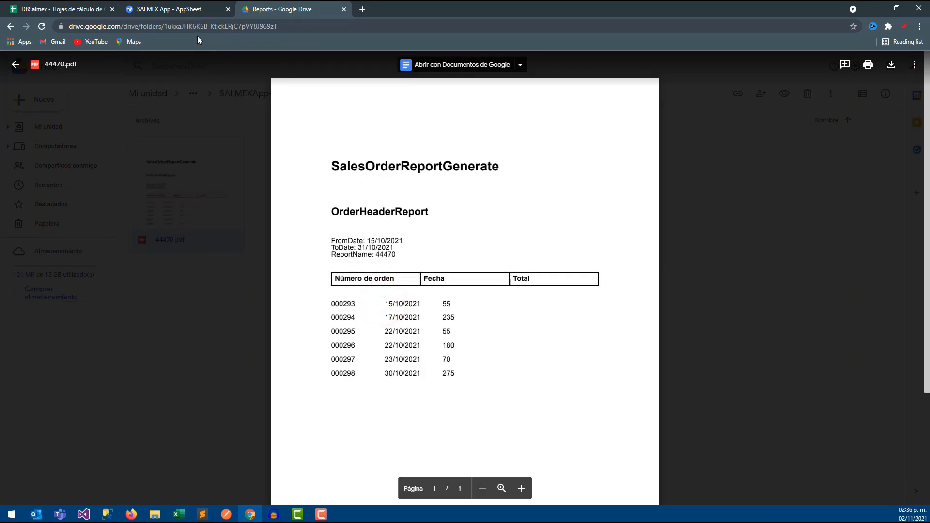
left_click(167, 8)
left_click(67, 5)
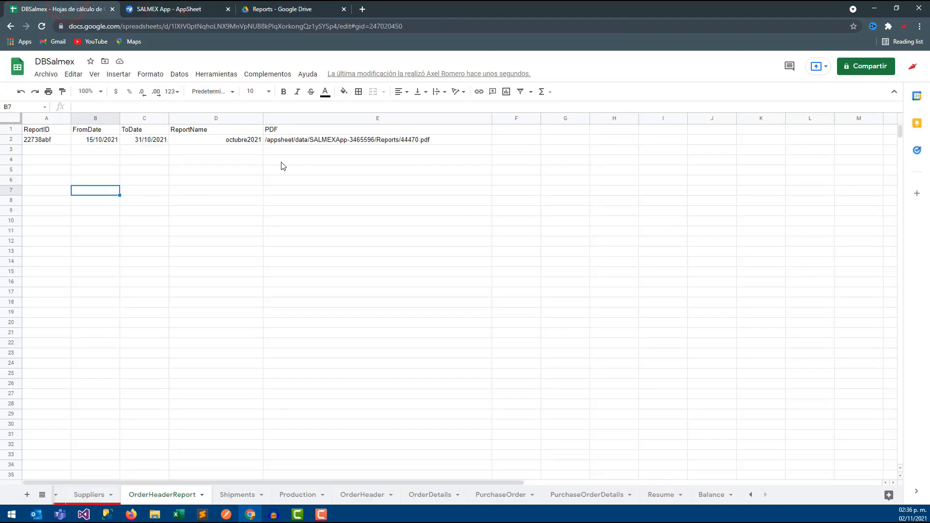
left_click(349, 143)
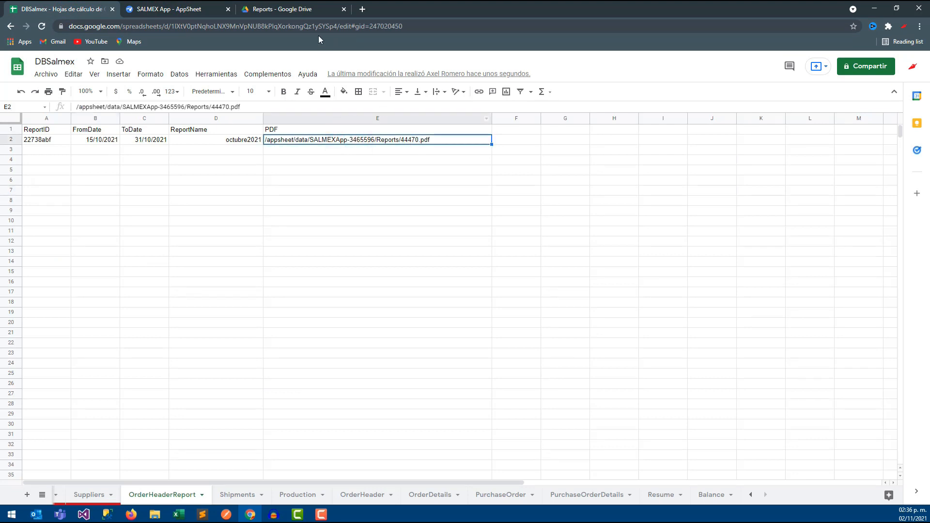
left_click(300, 10)
left_click(799, 156)
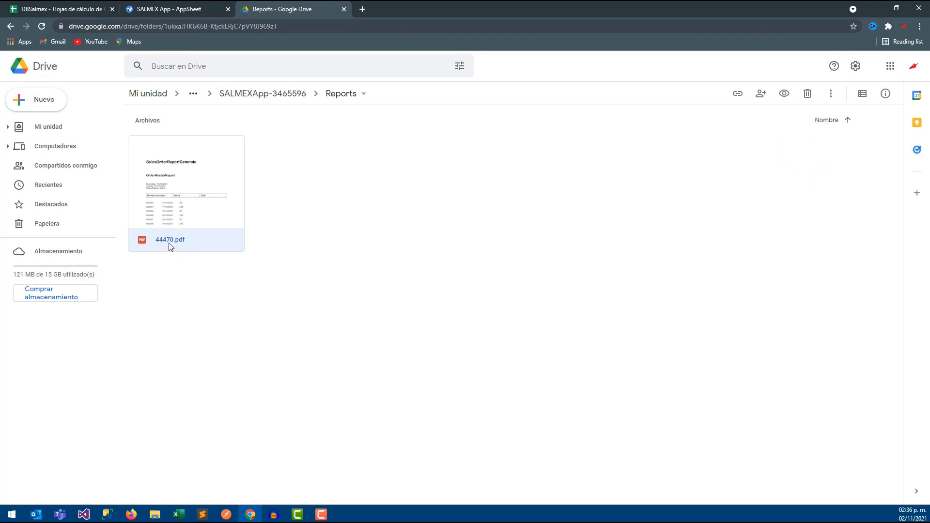
left_click(70, 10)
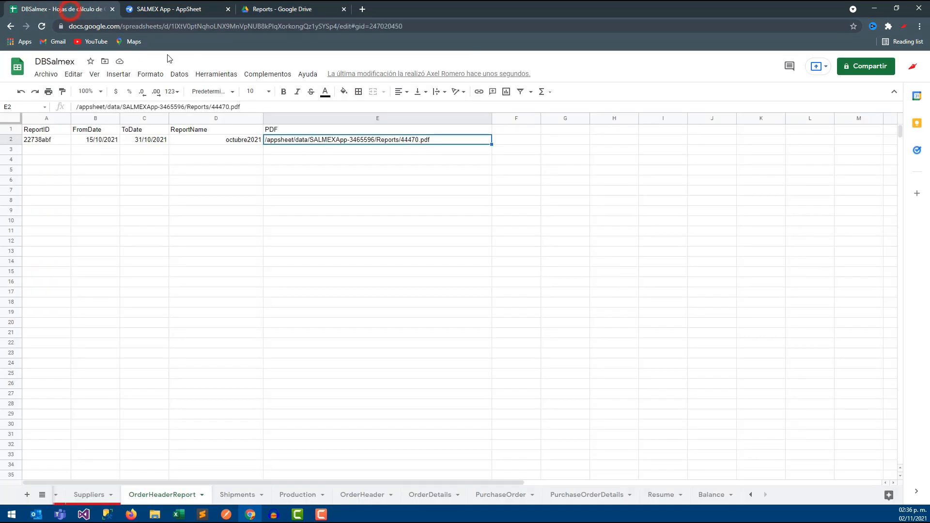
Return to the AppSheet preview, open the PDF file of the 44470 report record, check it and close it.
left_click(175, 5)
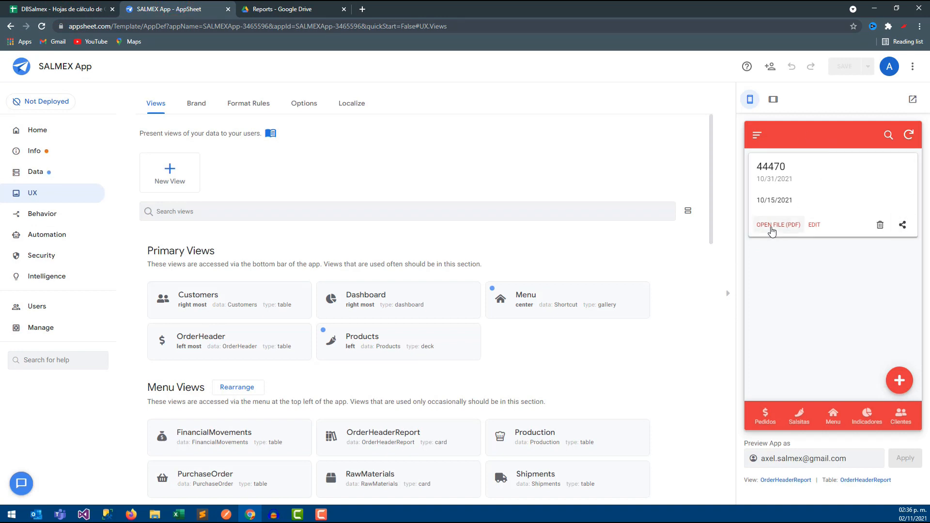
left_click(772, 227)
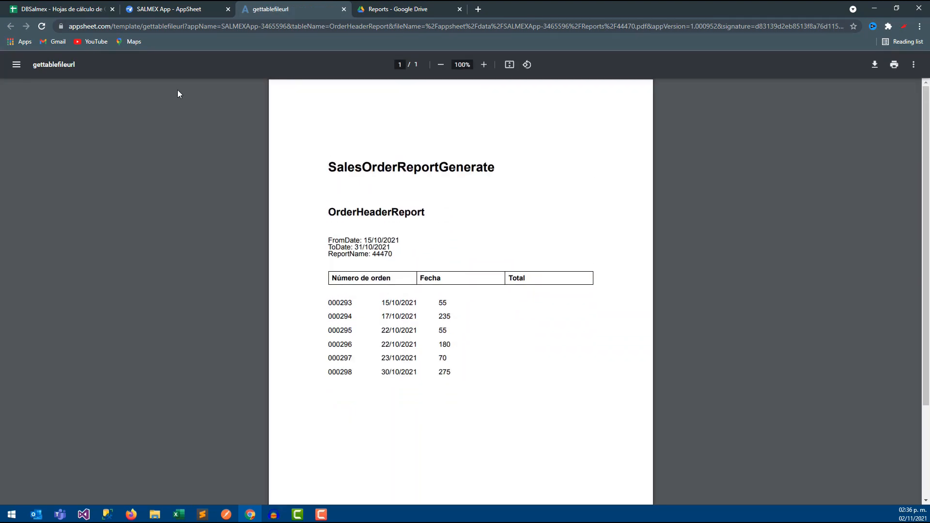
left_click(344, 9)
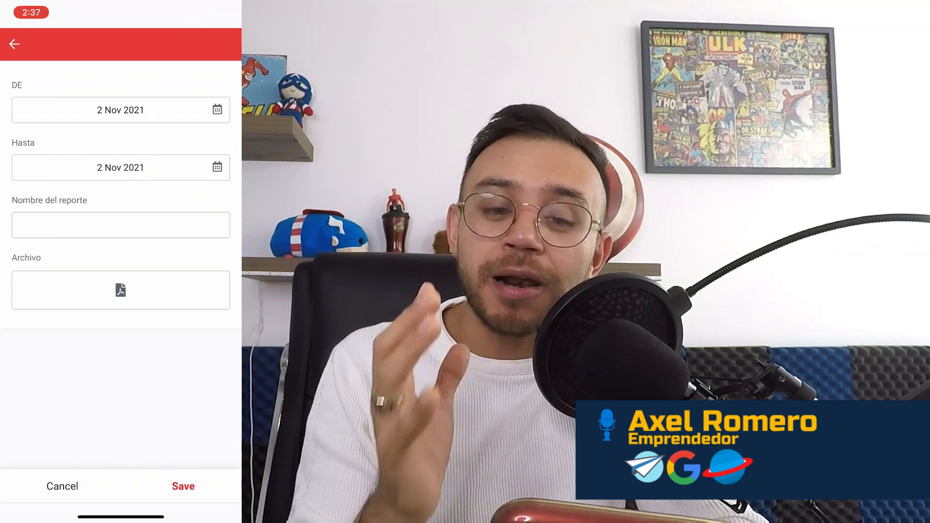
Set the DE date of the new report in the phone app to 1 Sep 2021.
left_click(121, 110)
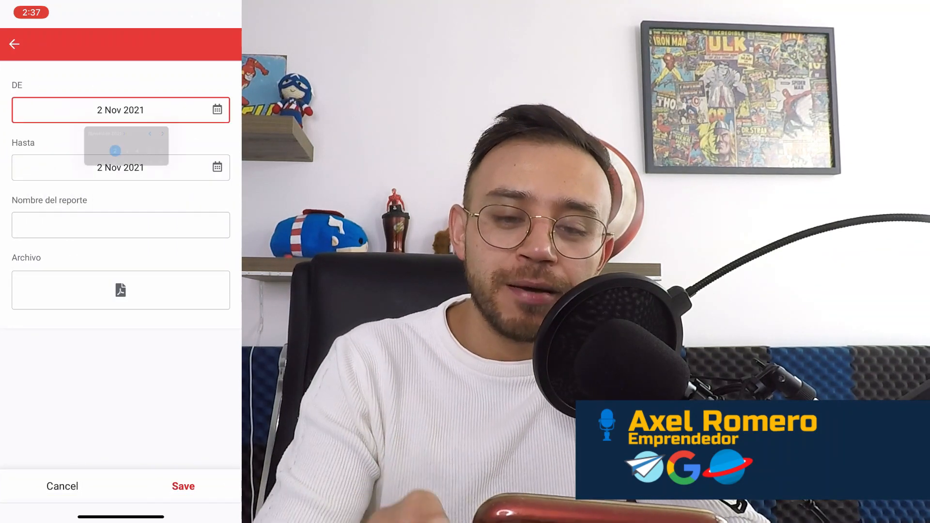
left_click(185, 142)
left_click(185, 141)
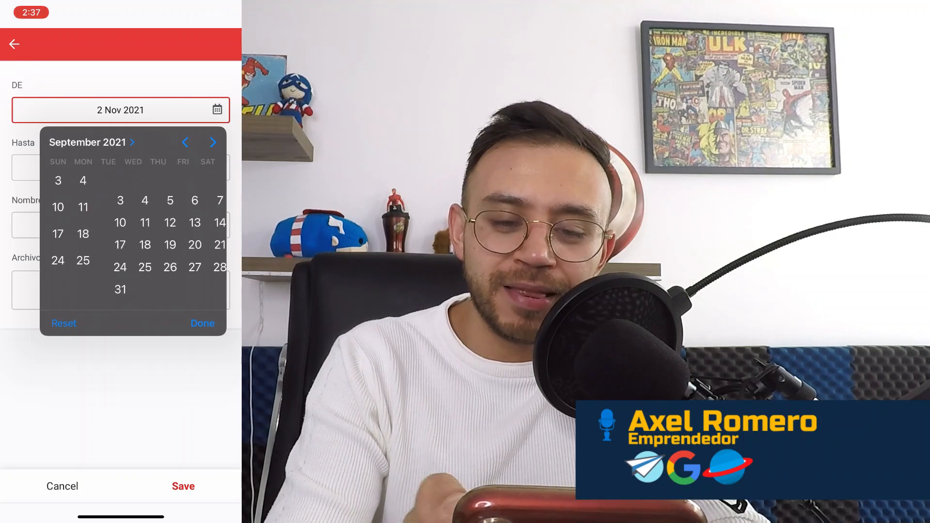
left_click(203, 324)
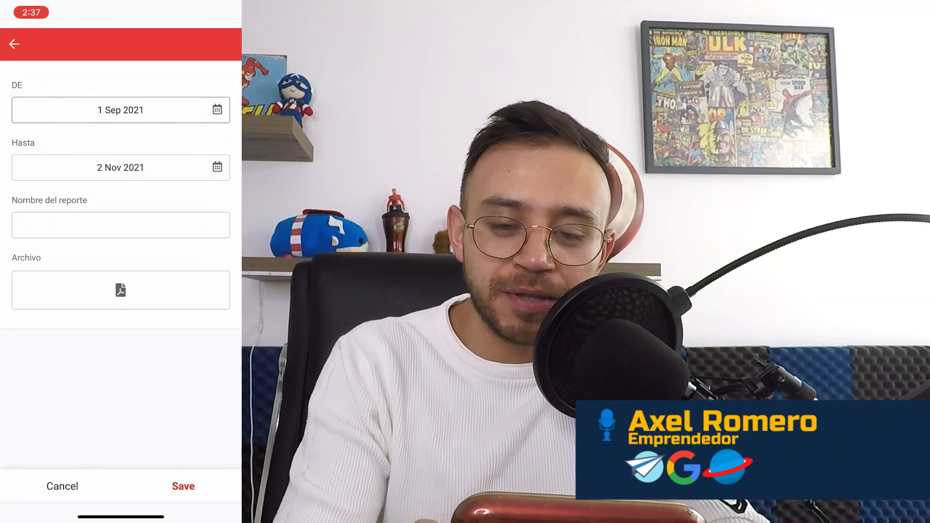
Enter Septiembre-Octubre2021 as the report name and save the record.
left_click(120, 225)
type("Septi")
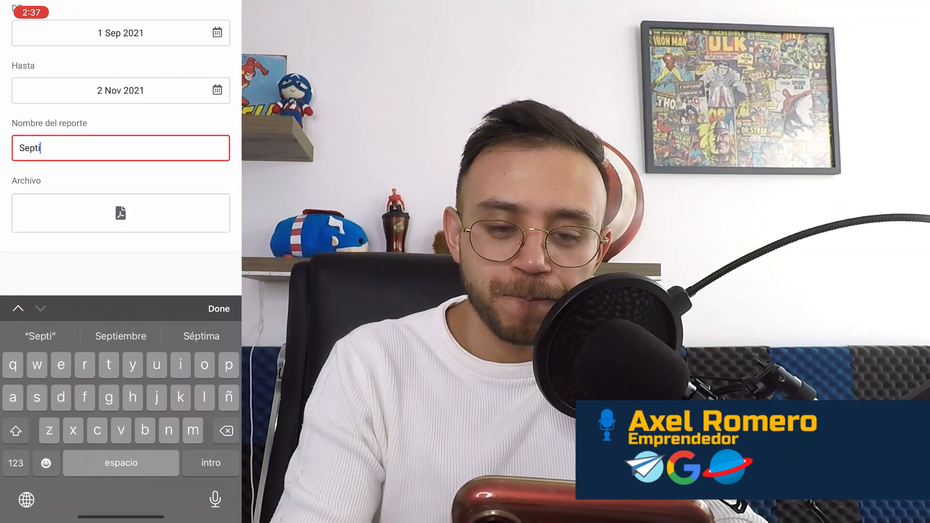
type("embre-o")
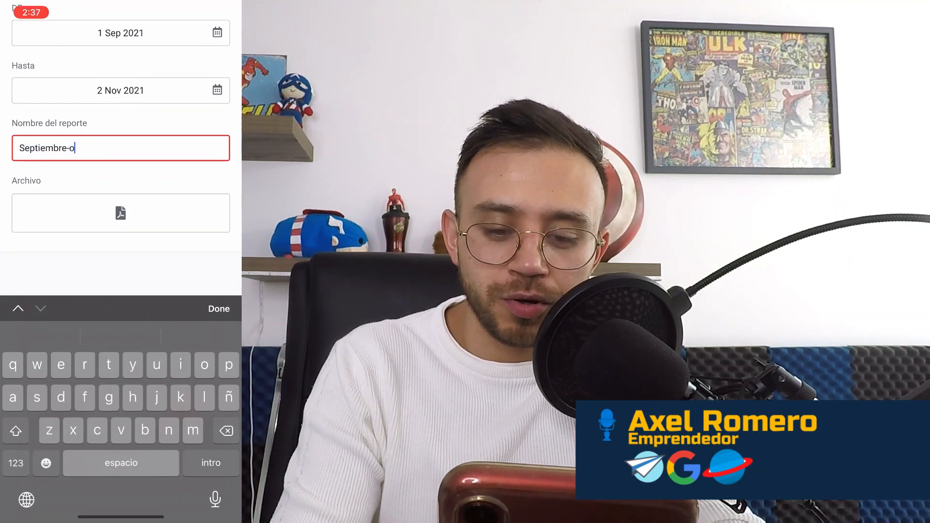
key("BackSpace")
type("Octu")
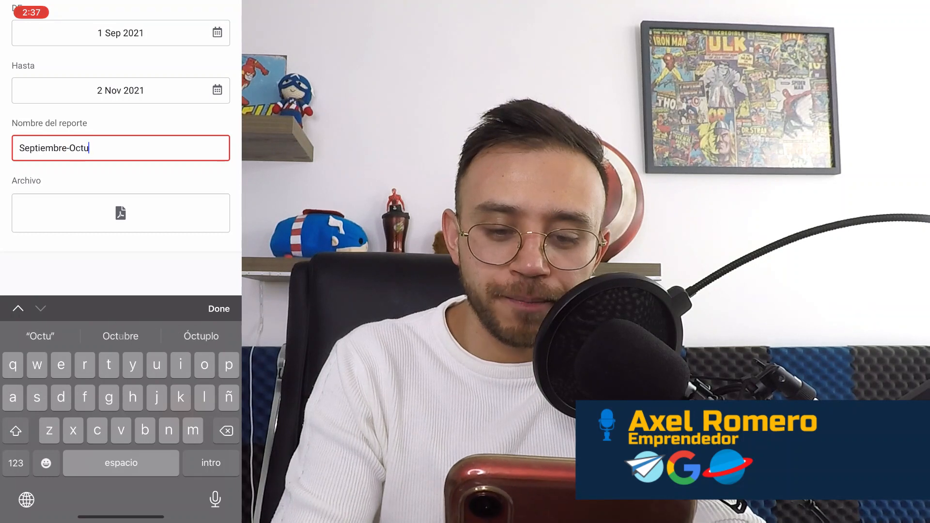
type("bre2021")
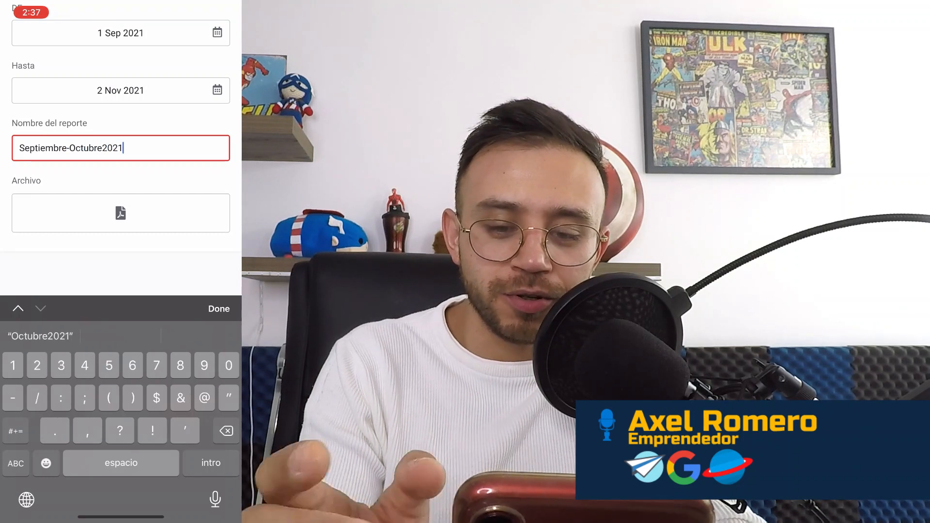
left_click(183, 486)
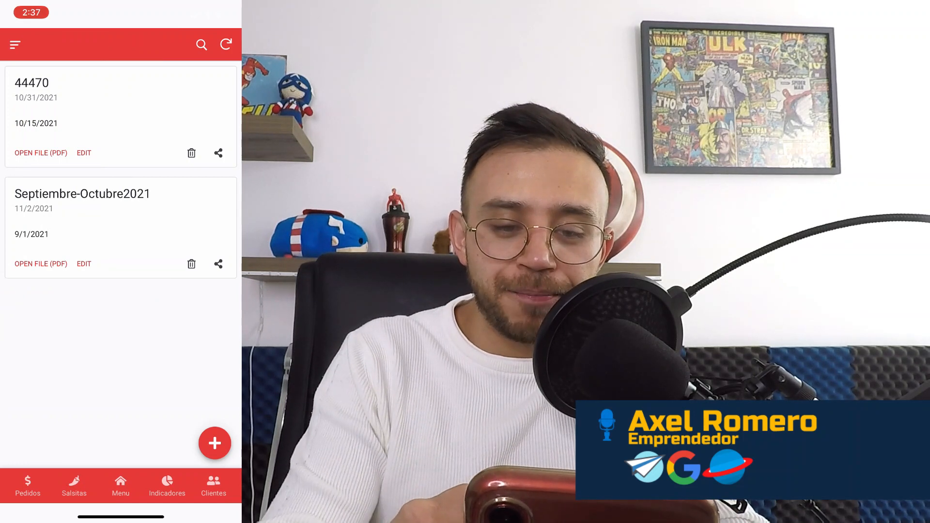
Open the Septiembre-Octubre2021 report's PDF on the phone, review its order list, and sync the app after closing it.
left_click(120, 218)
left_click(14, 44)
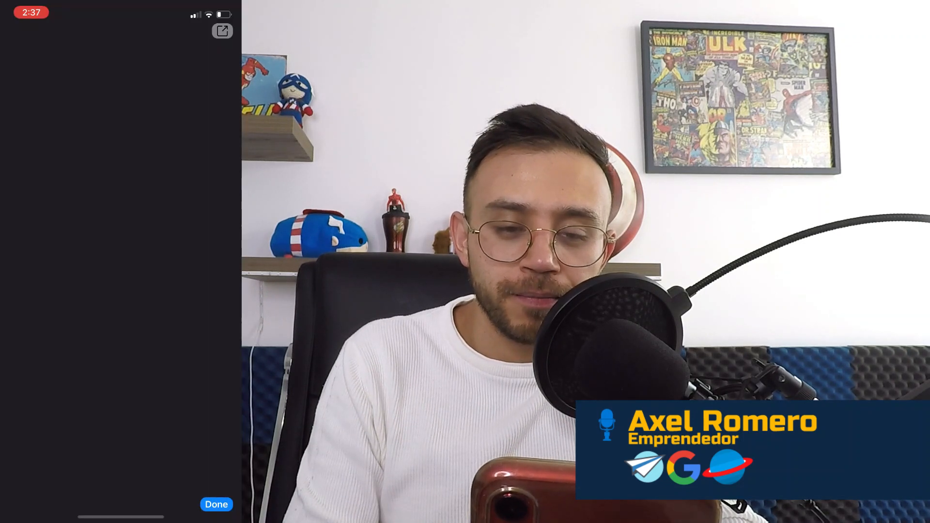
scroll(121, 262, "down", 10)
scroll(121, 262, "up", 3)
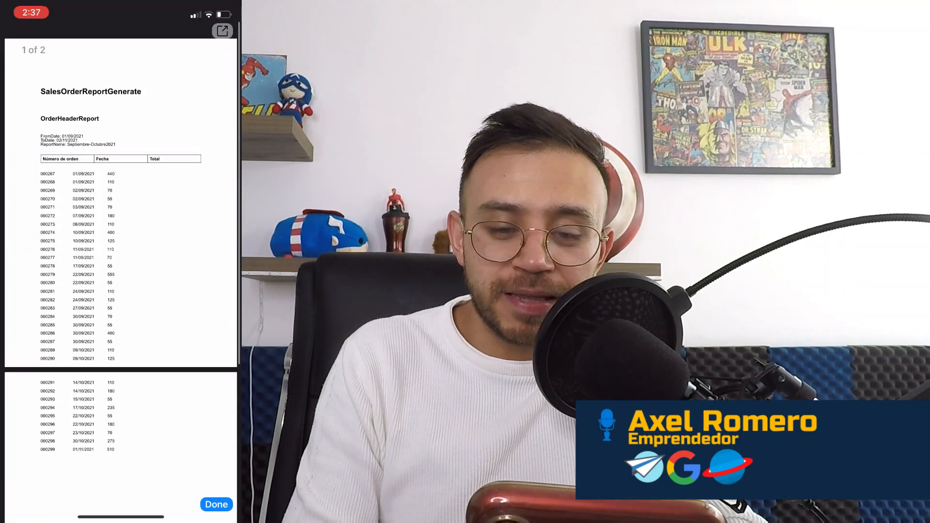
scroll(121, 194, "up", 3)
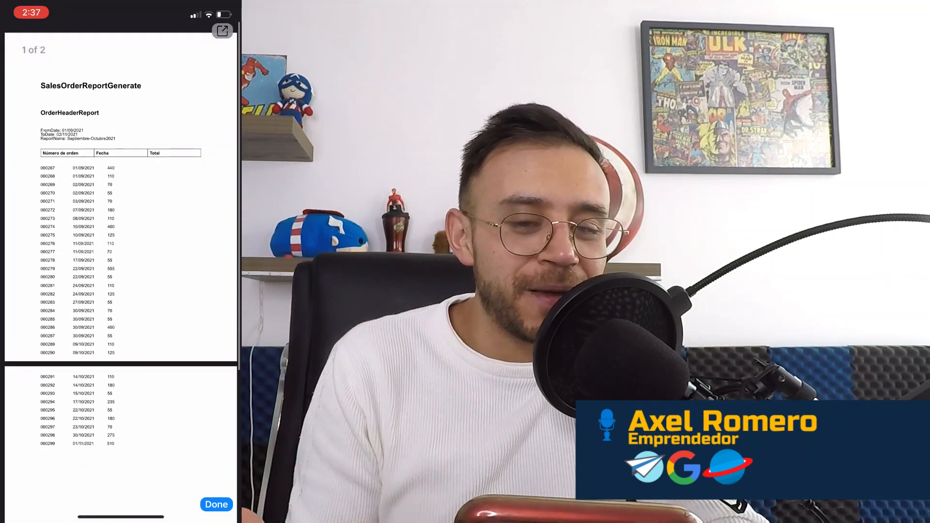
left_click(216, 505)
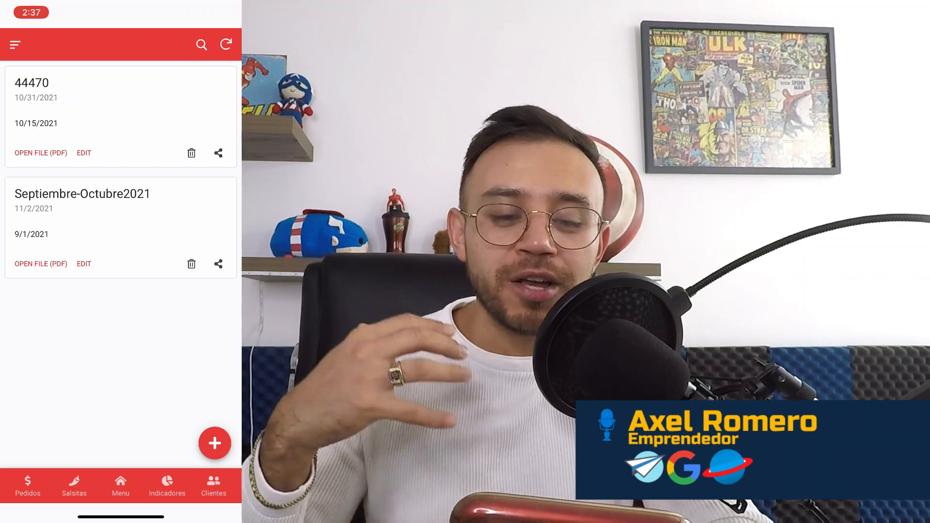
left_click(226, 44)
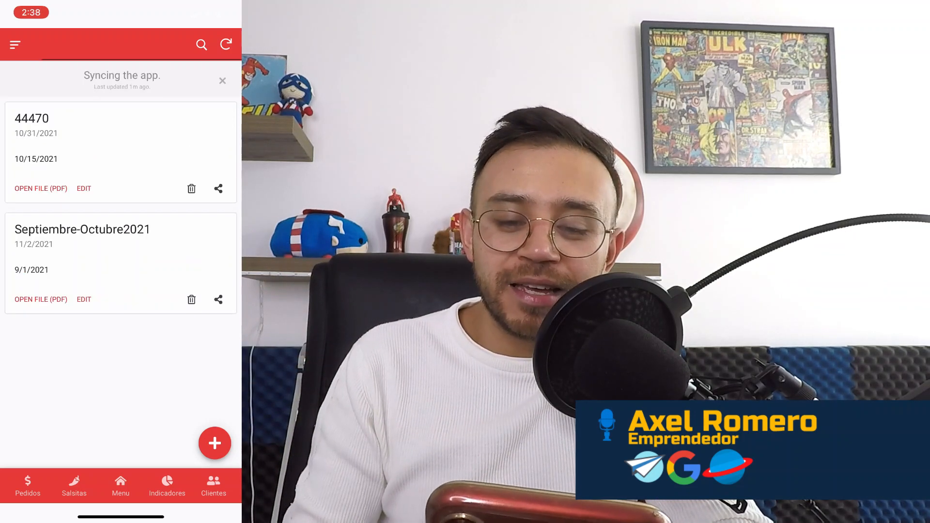